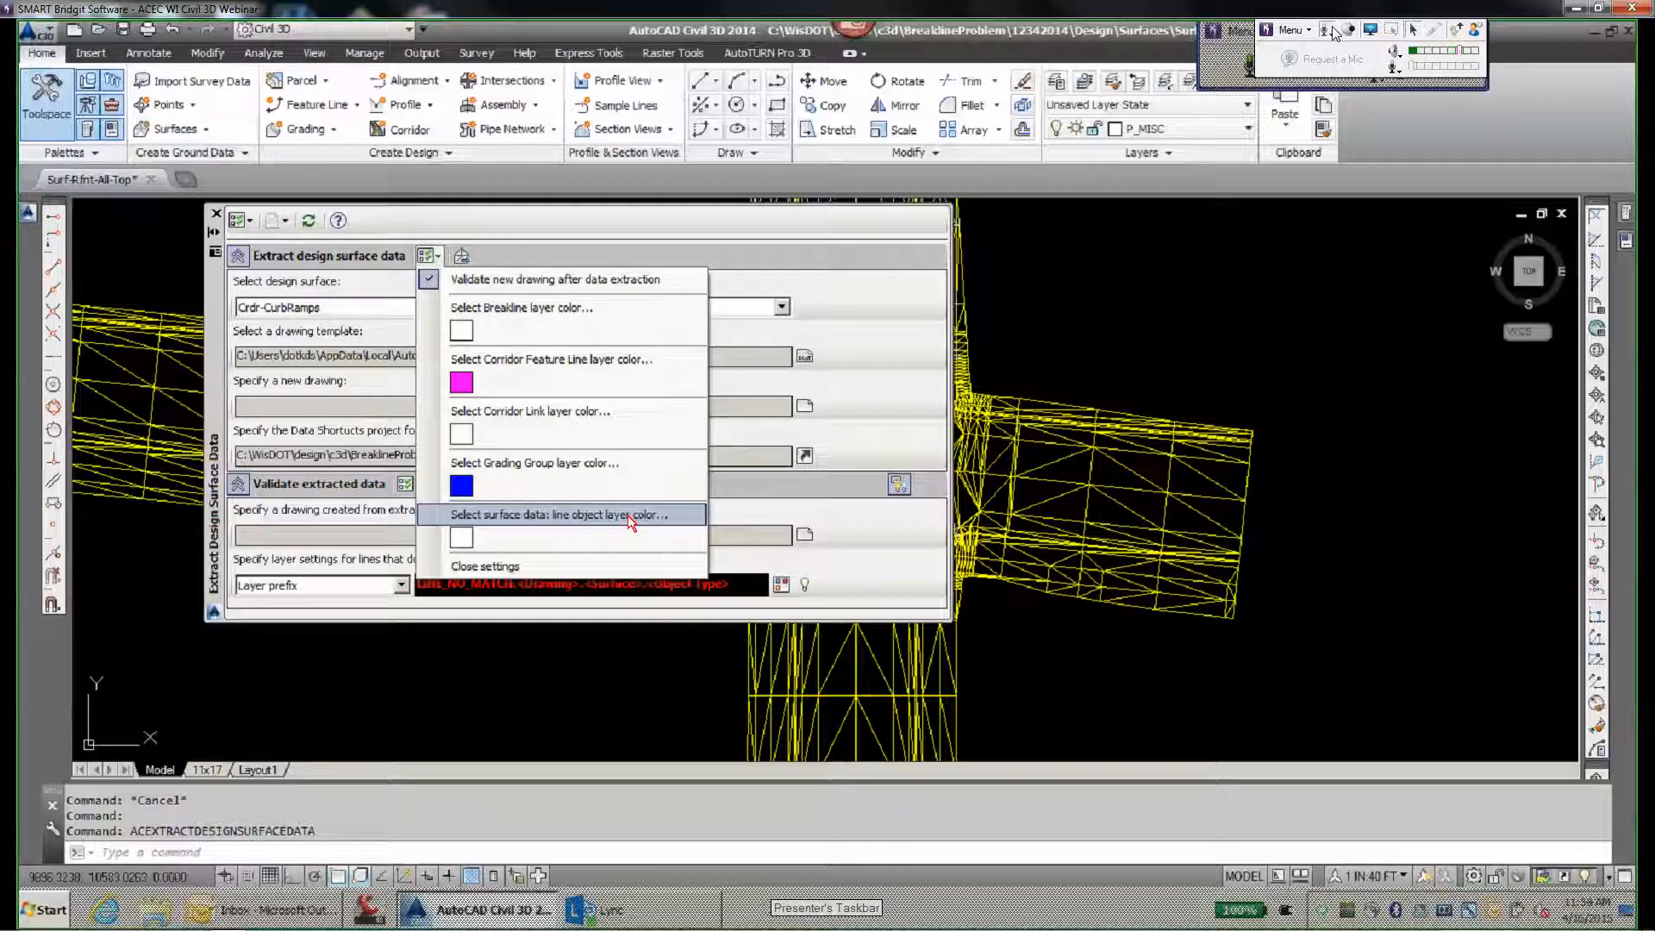
- Close the extraction settings list and choose Rfnt-All-Top as the design surface to extract
left_click(520, 566)
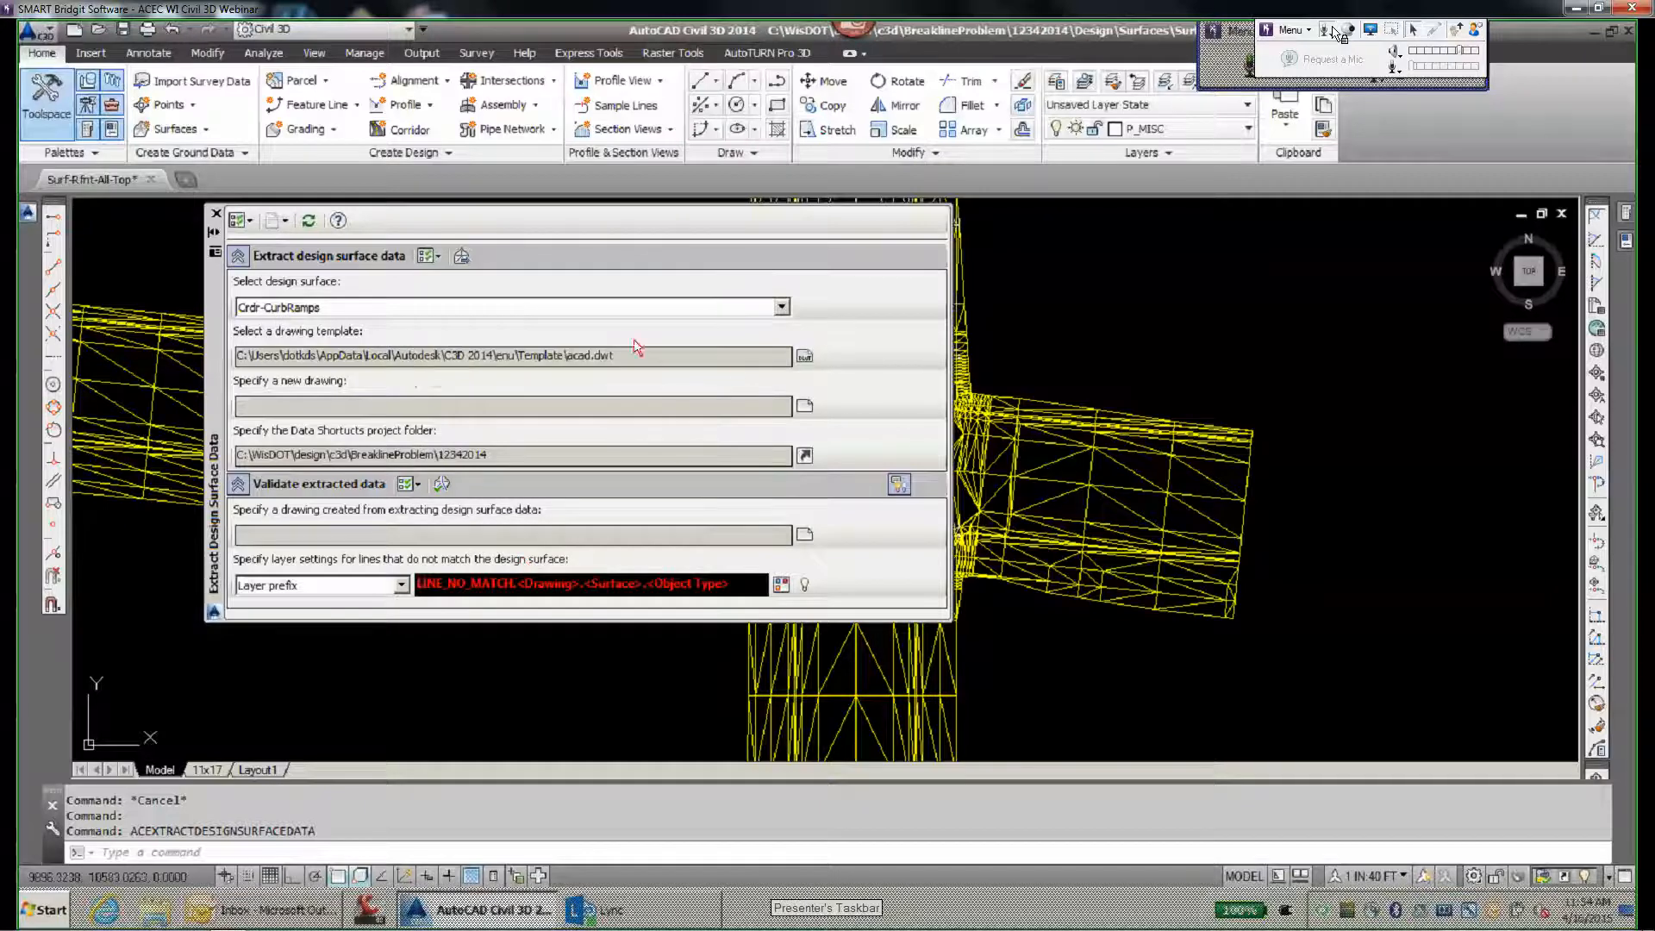
left_click(781, 307)
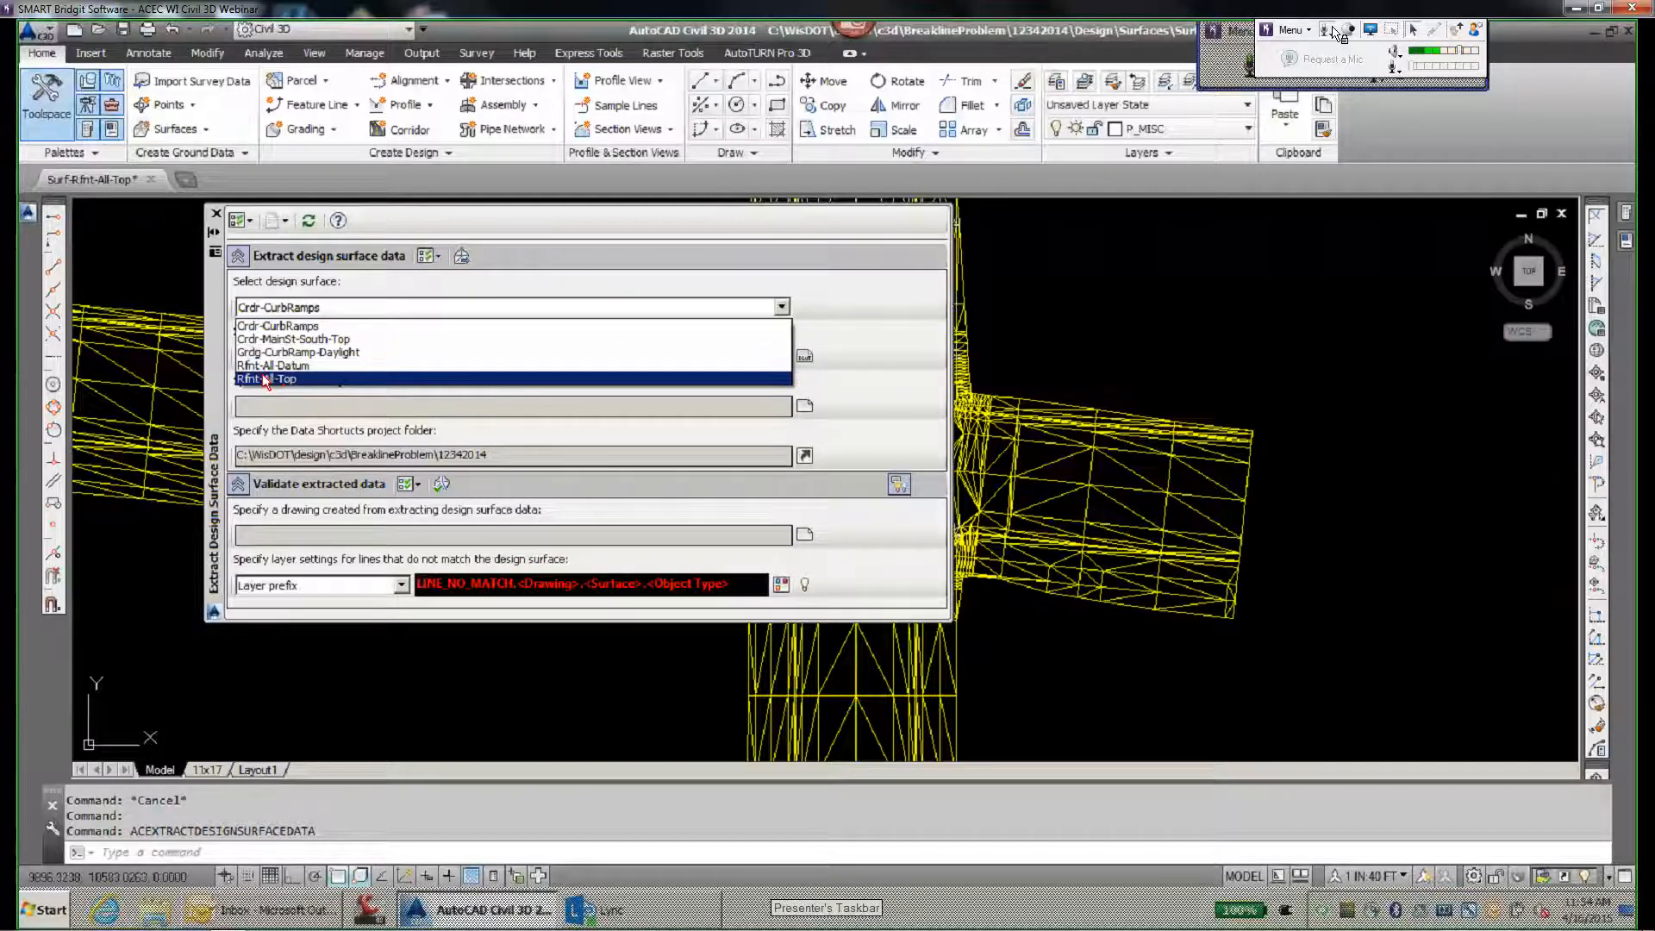
left_click(264, 379)
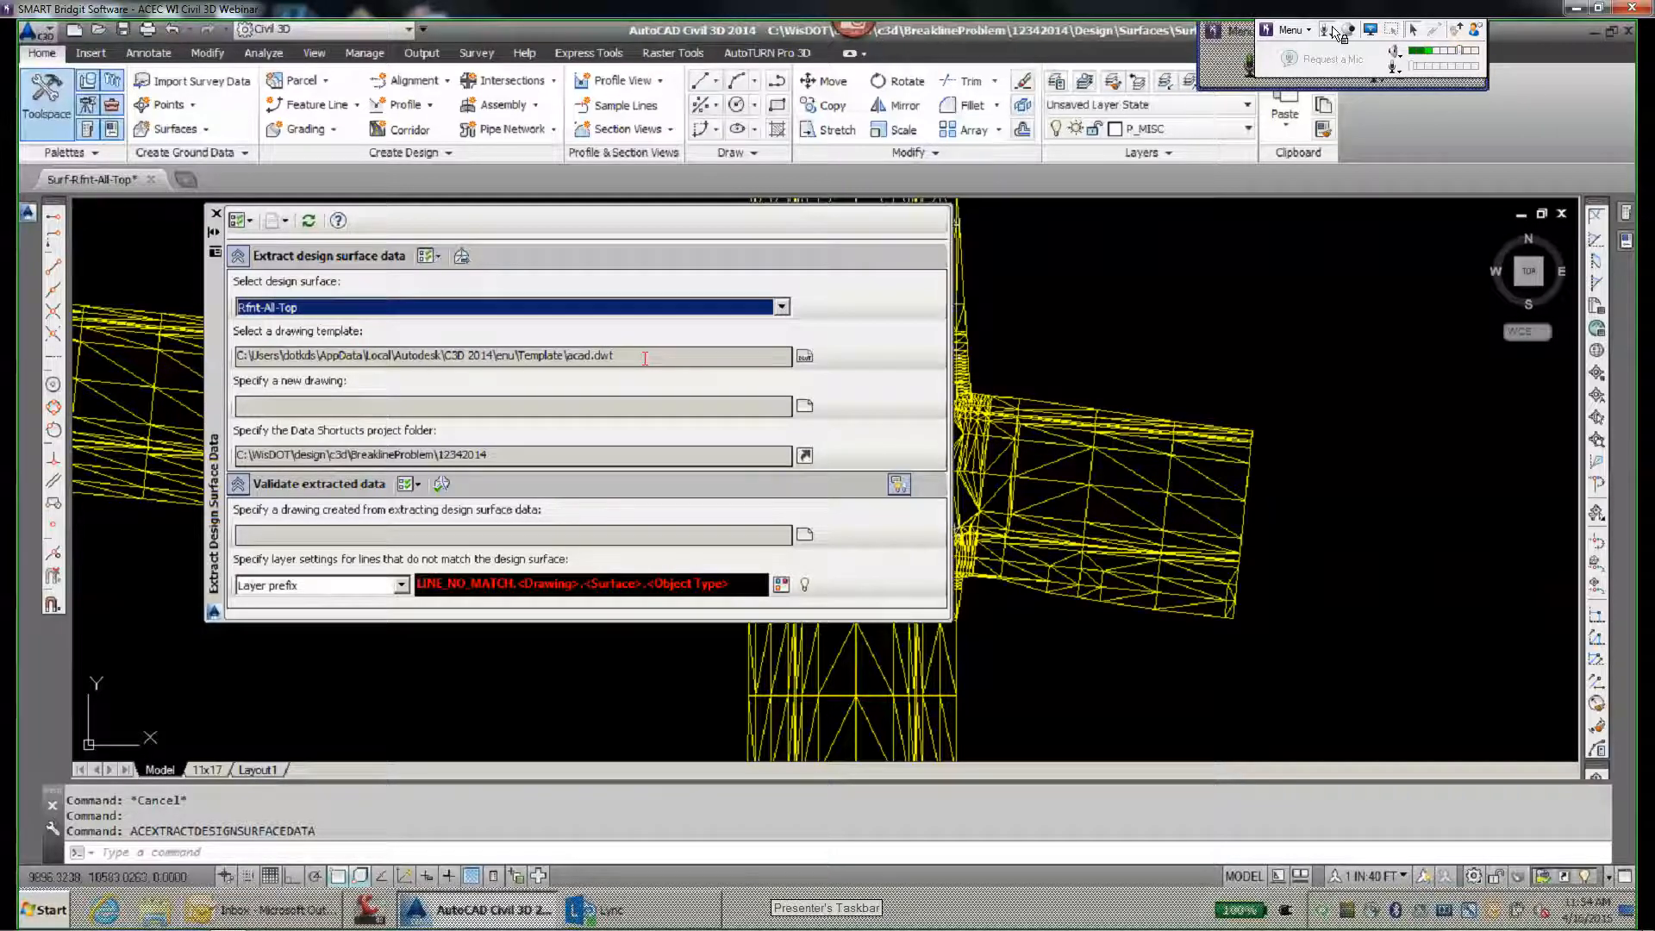
- Specify ACEC-Test.dwg in the ConstData folder as the new drawing and run the design surface data extraction
left_click(804, 405)
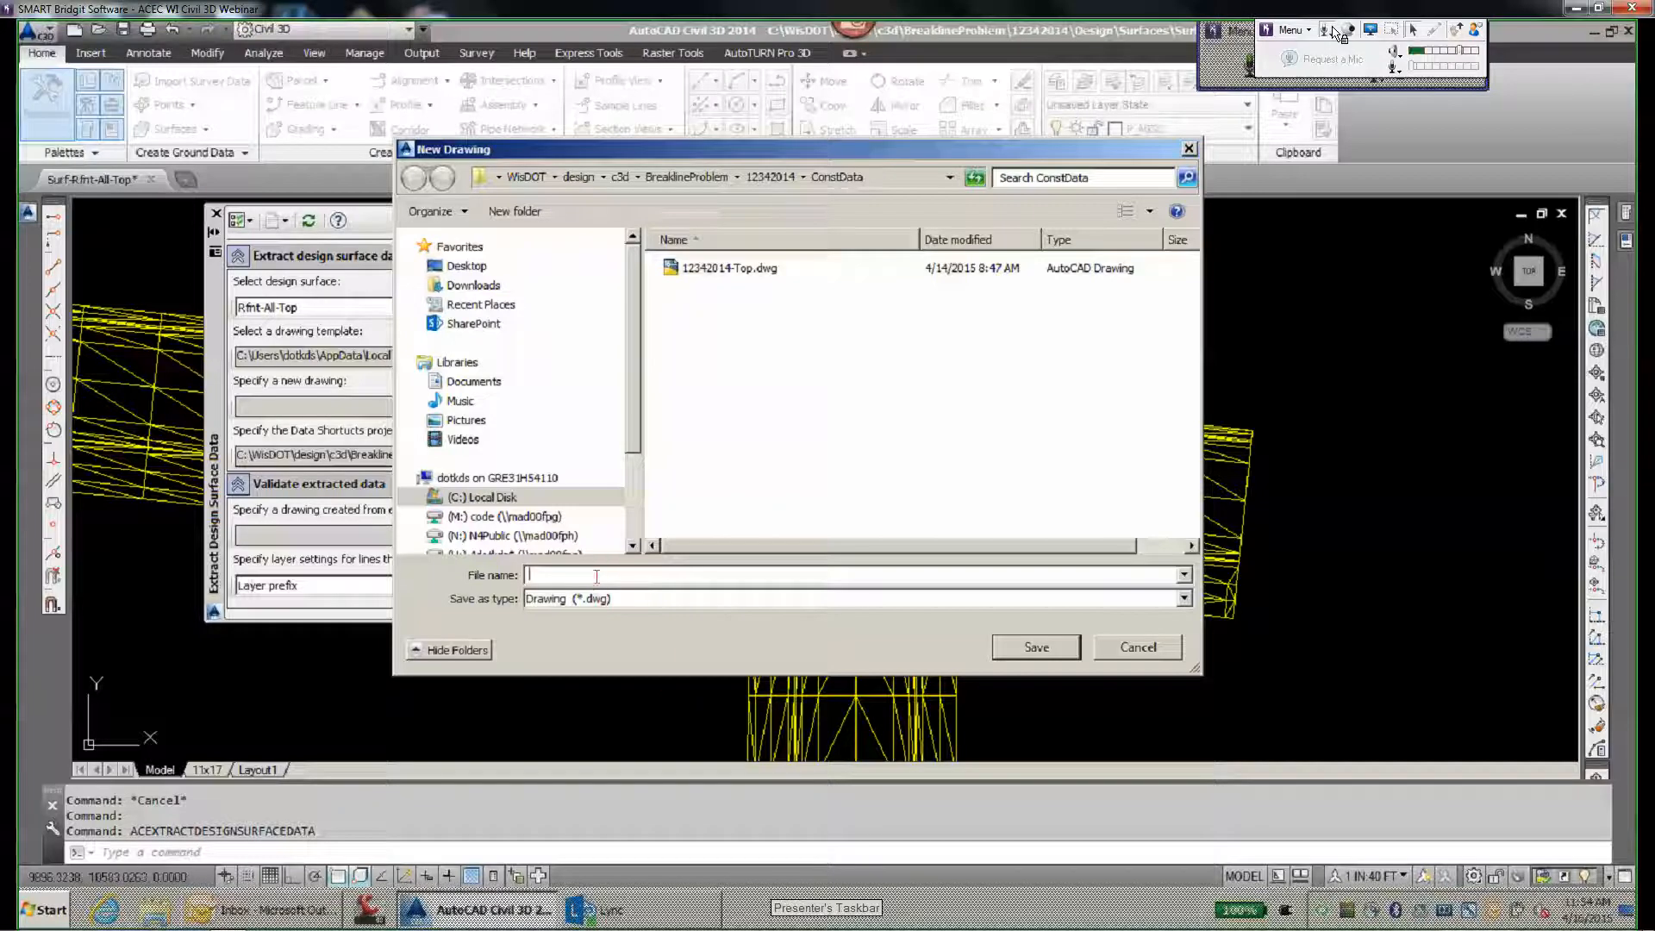
type("C-Test")
left_click(1036, 647)
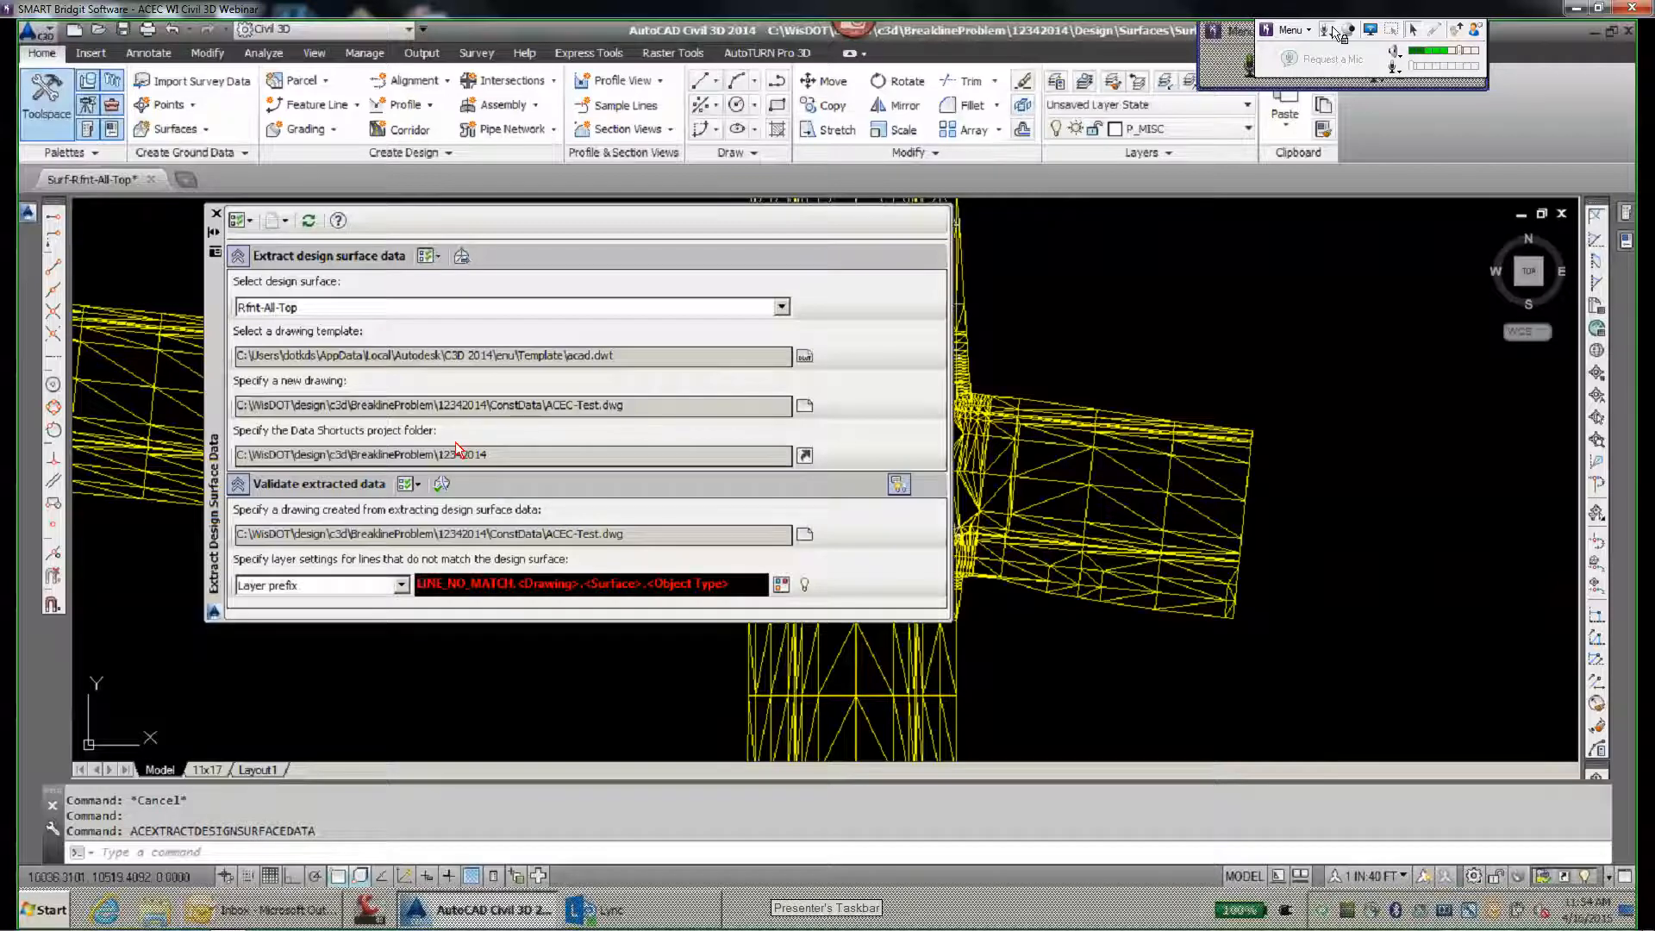
left_click(462, 257)
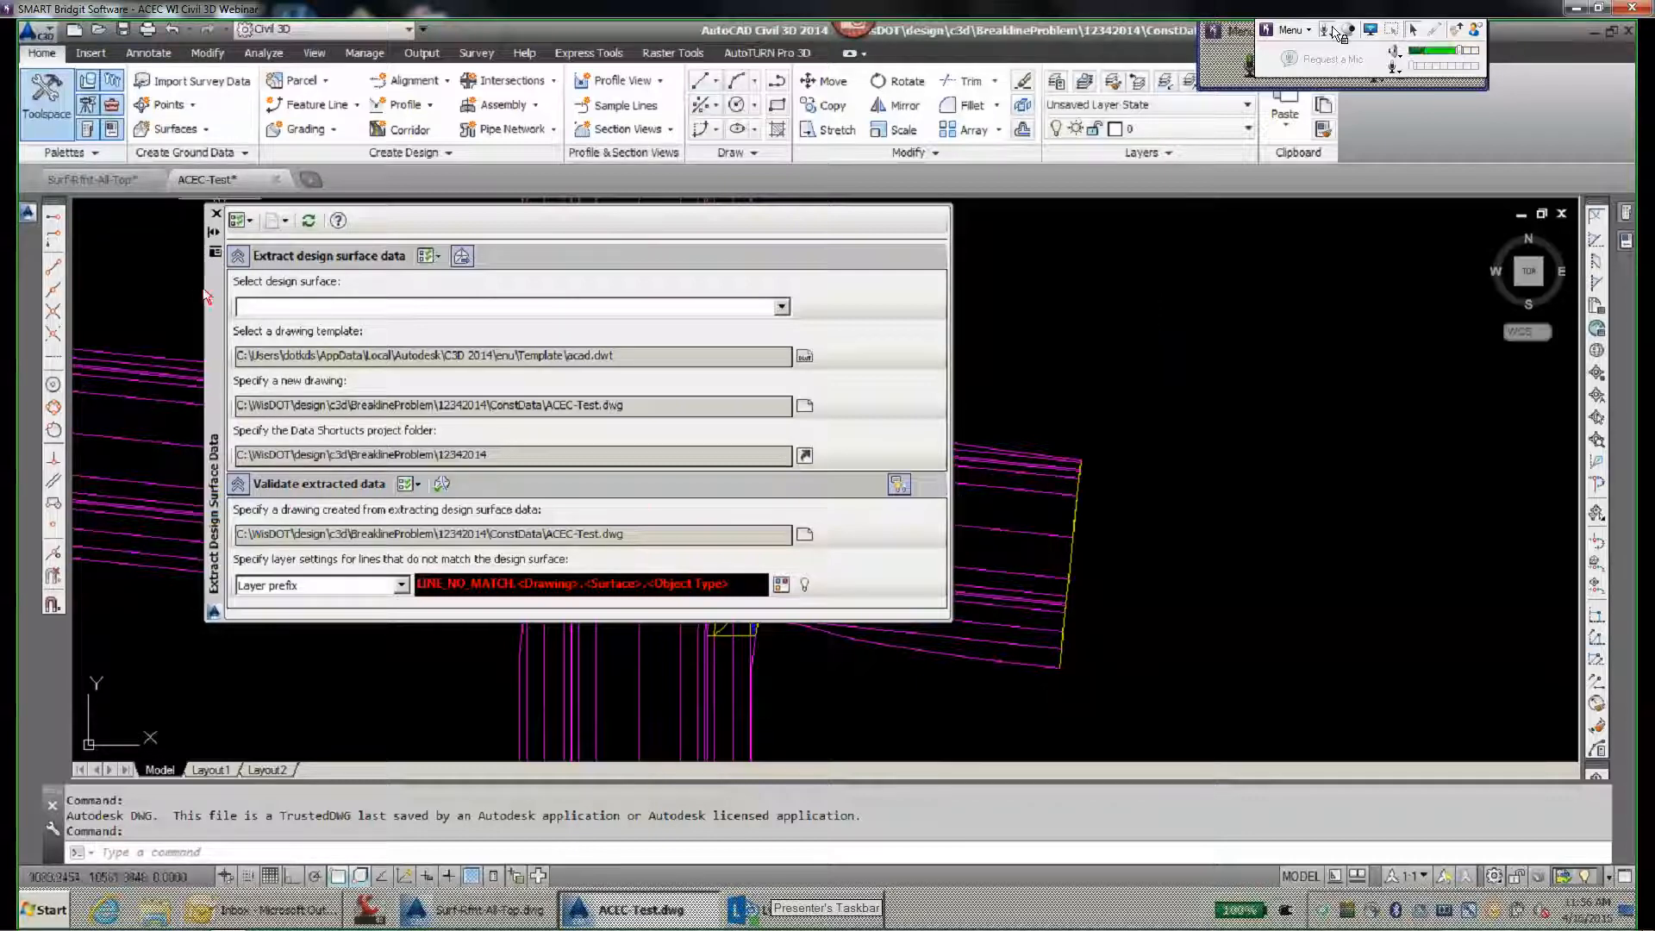
- Collapse the Extract Design Surface Data palette and inspect the extracted lines around the intersection, checking the main street centreline's layer
left_click(217, 234)
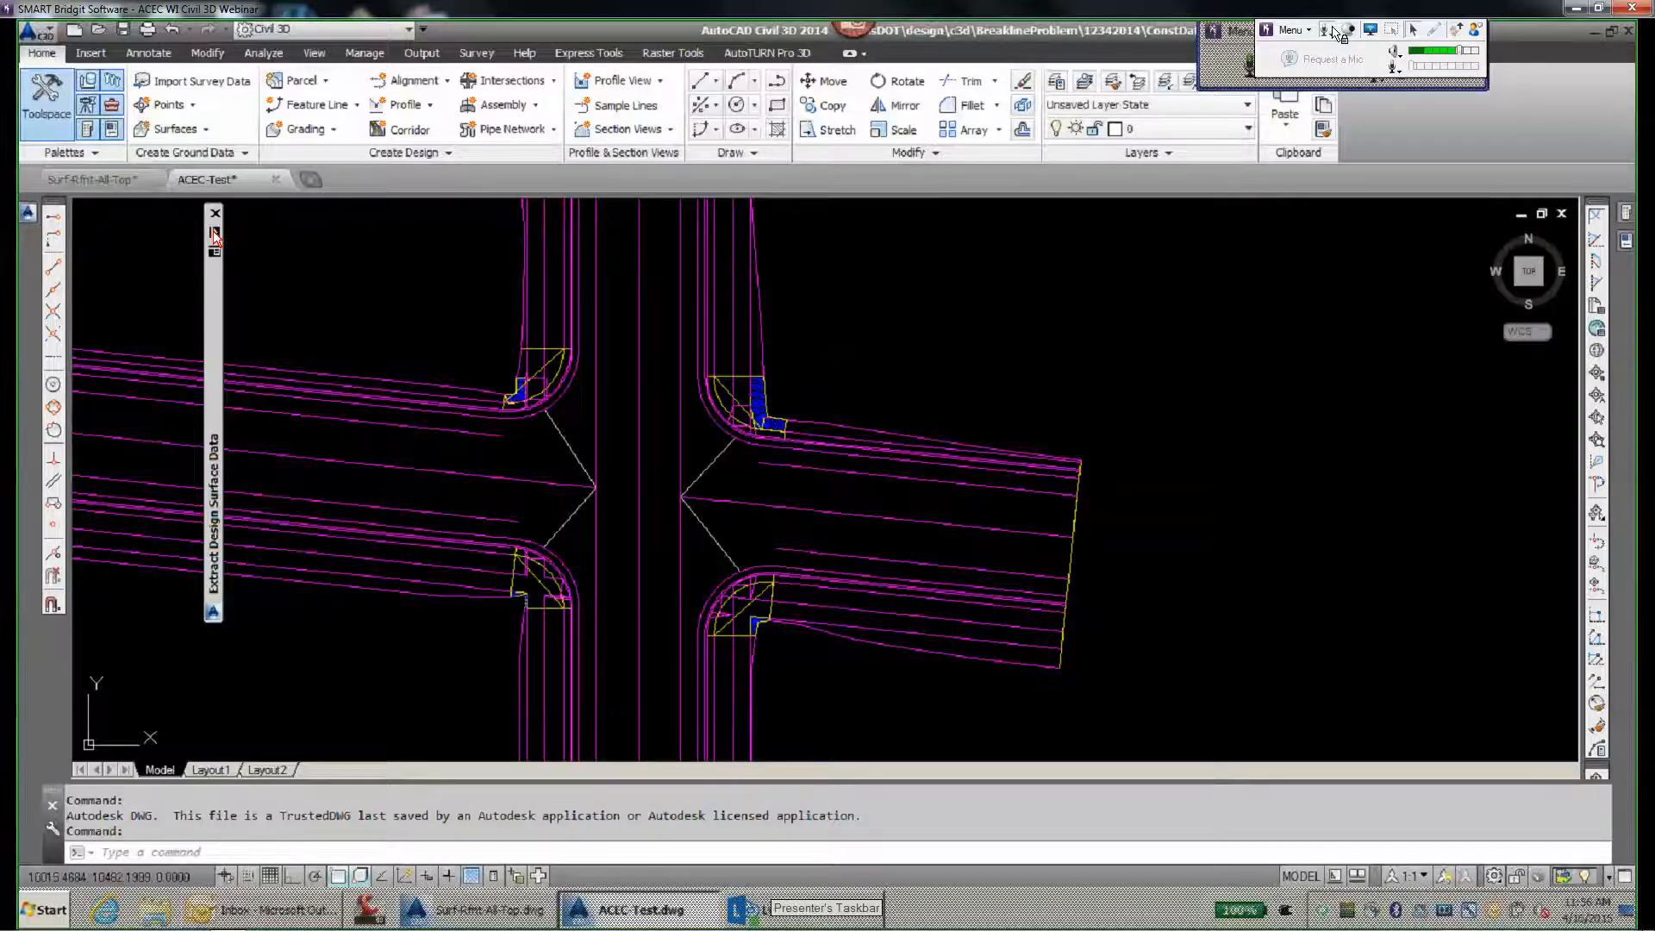
scroll(679, 529, "up", 6)
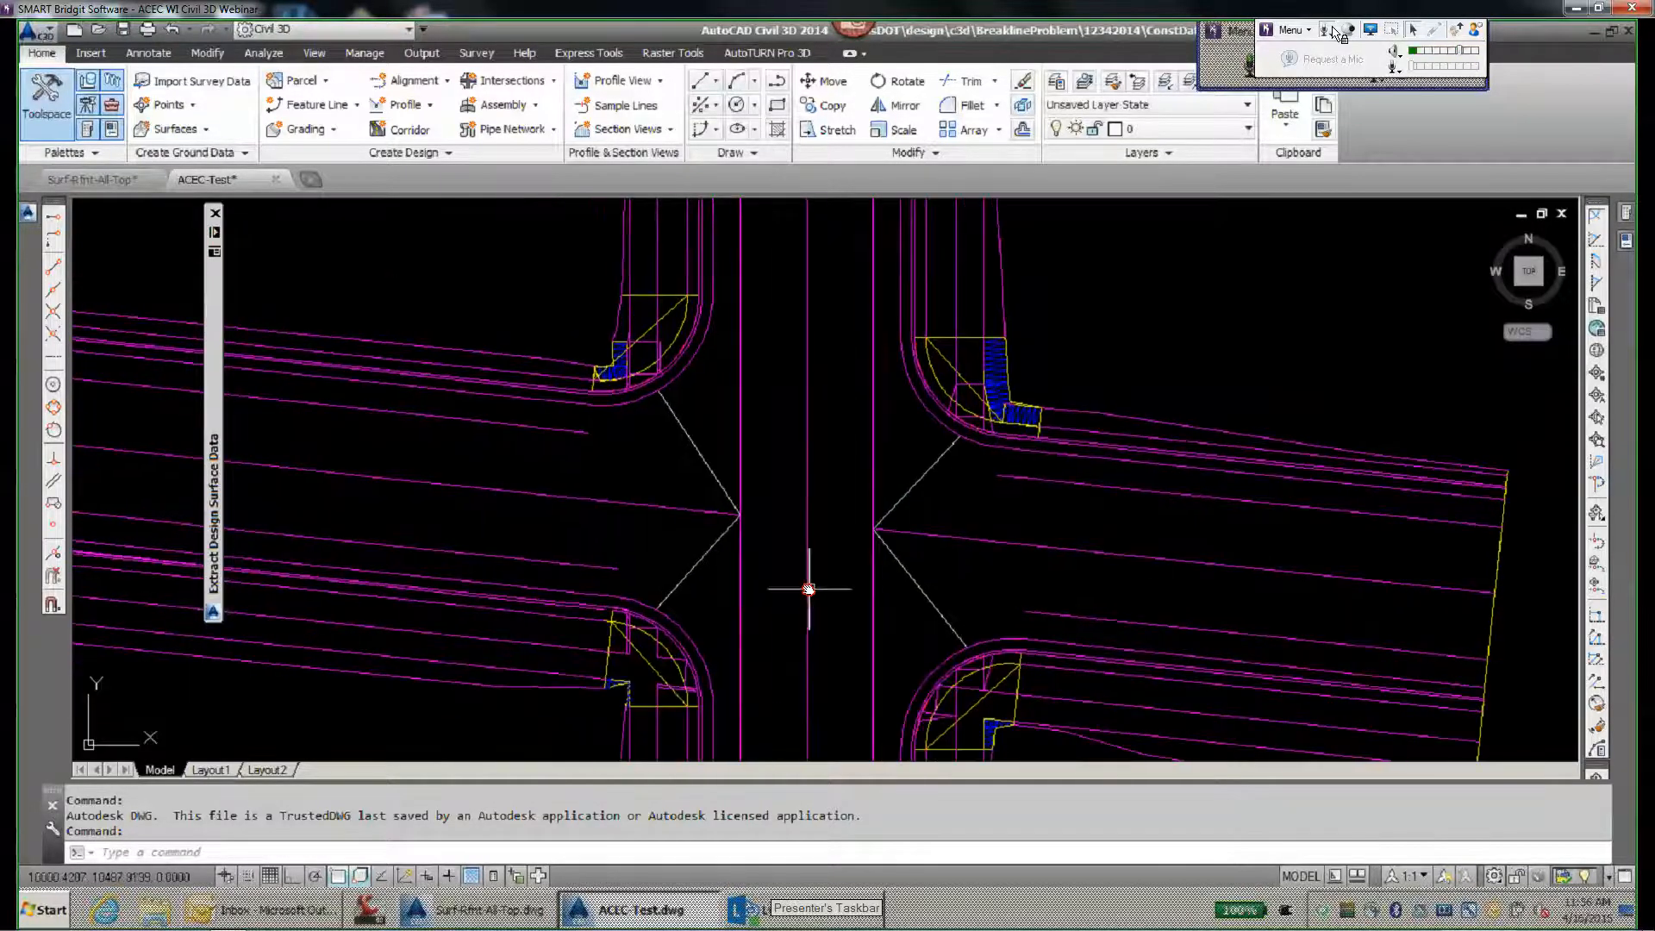
scroll(771, 545, "down", 2)
left_click(809, 547)
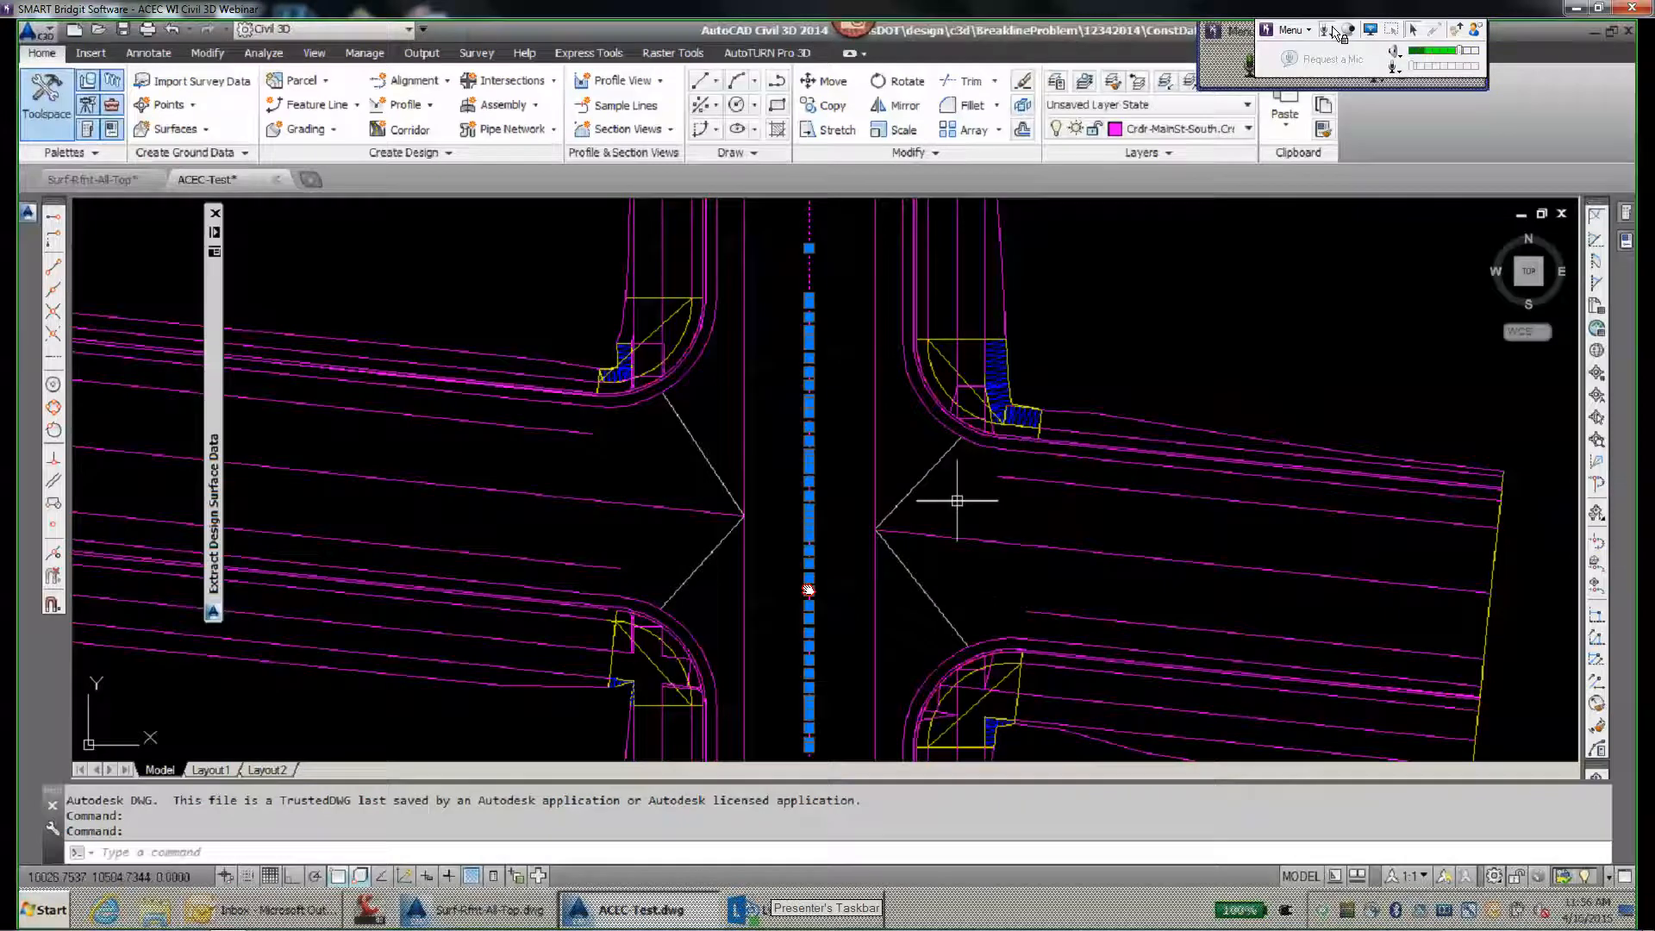
key("Escape")
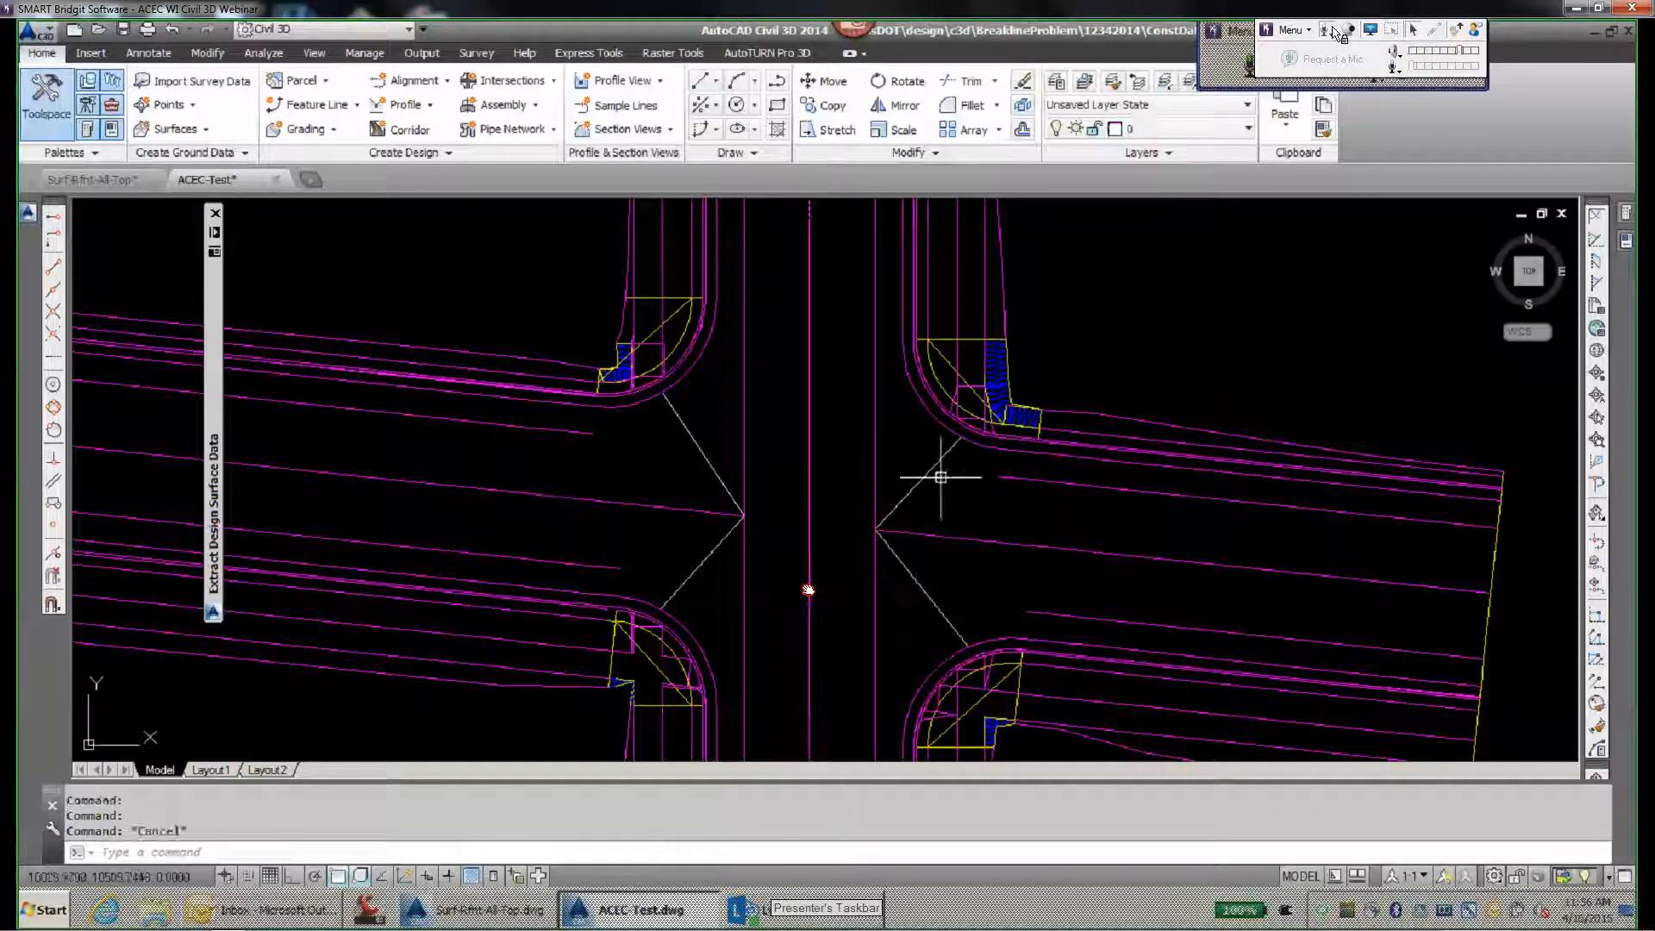
scroll(965, 444, "up", 3)
scroll(870, 578, "down", 3)
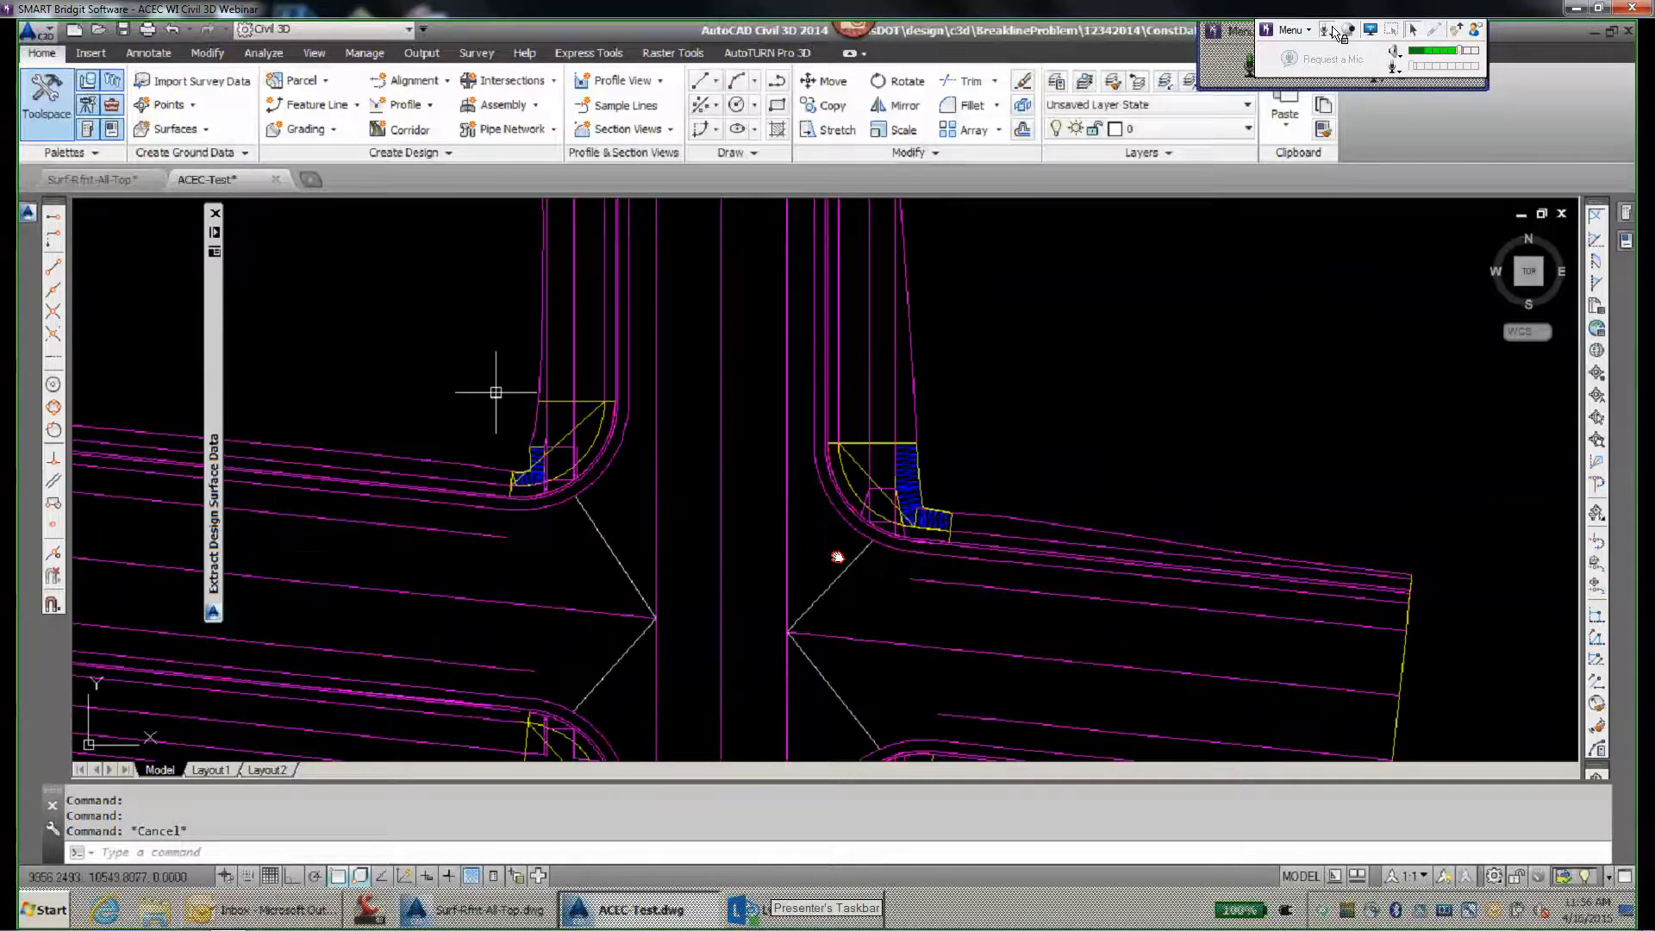
mouse_move(212, 345)
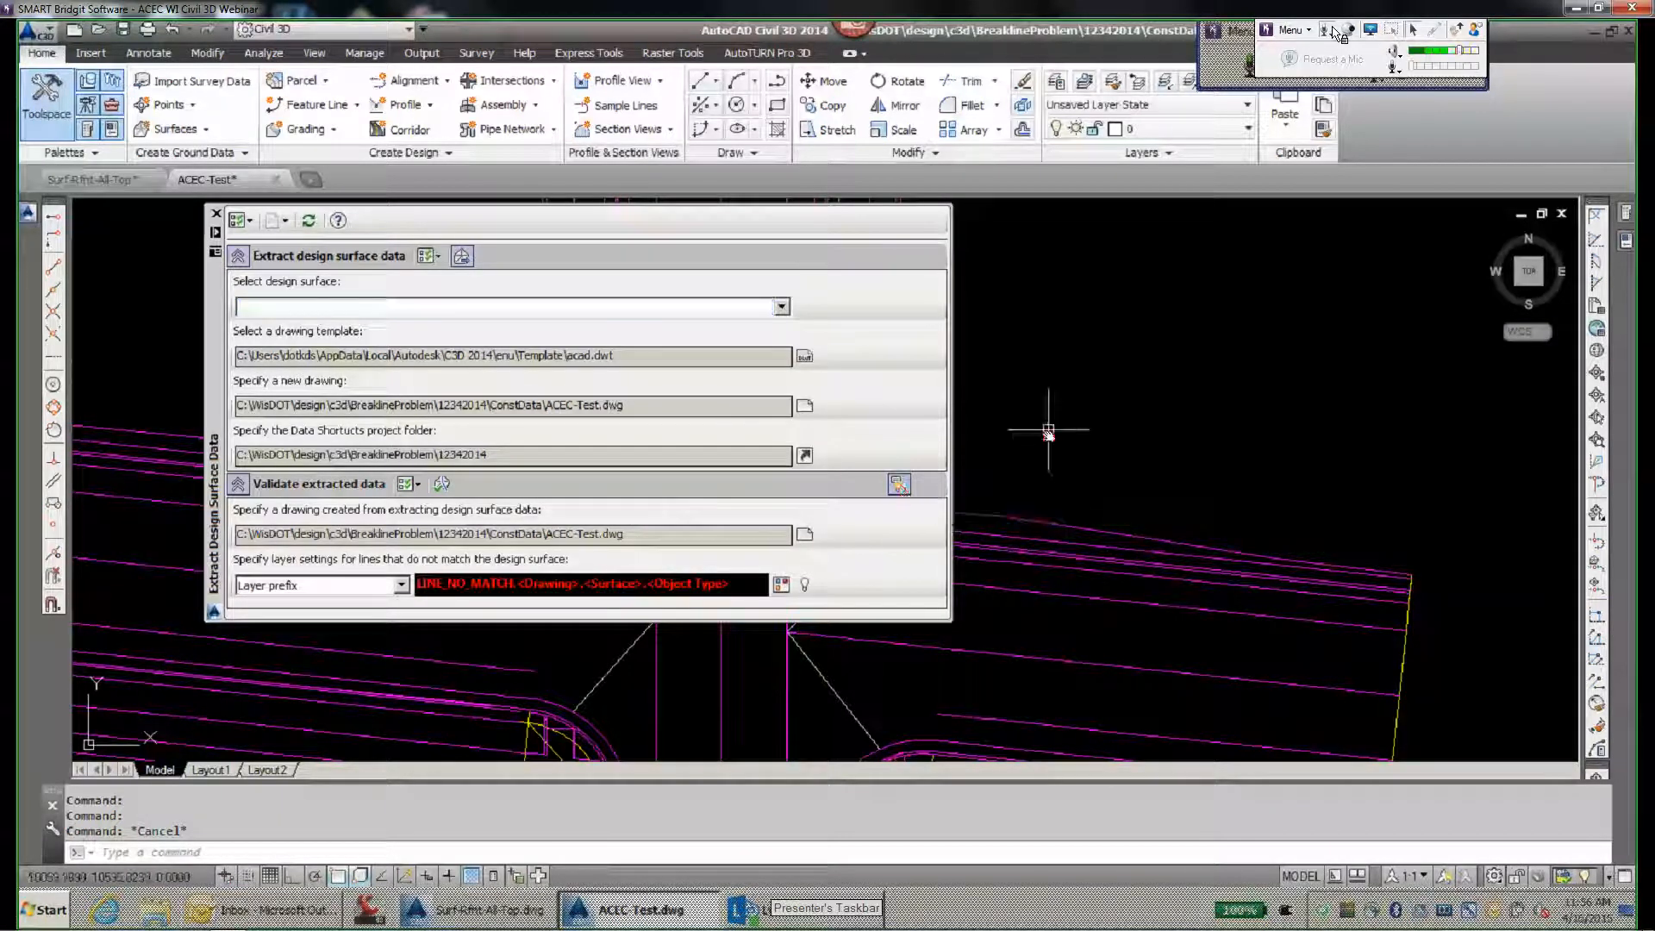
scroll(1120, 529, "up", 4)
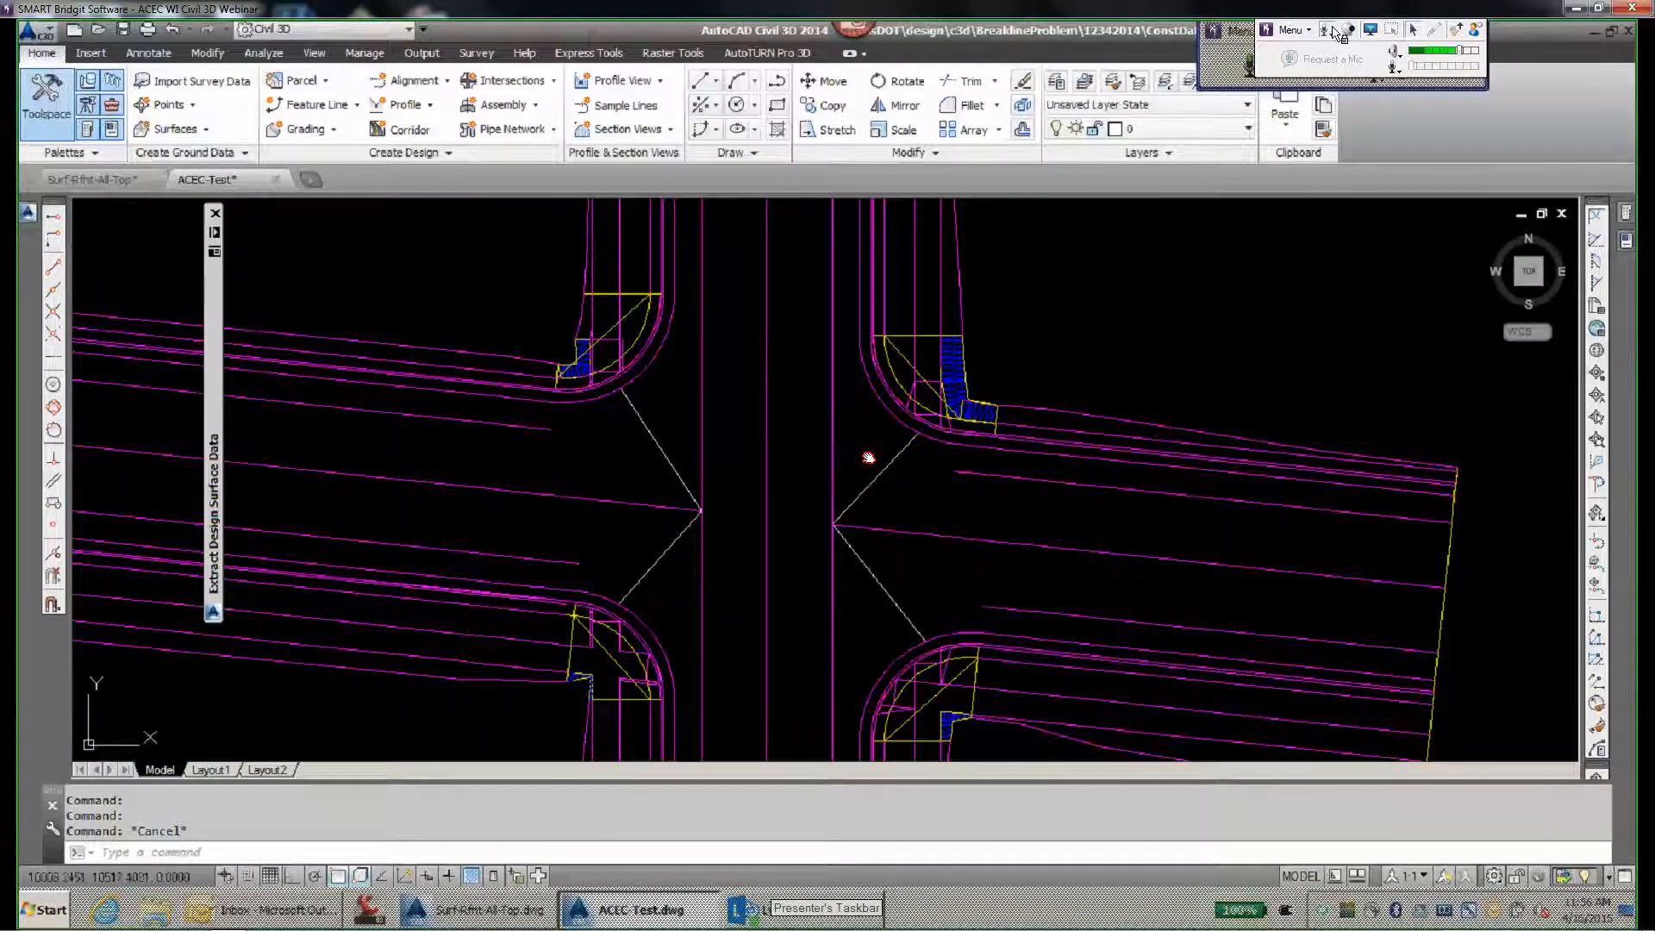
- Examine the curb ramp corner east of the main street and check the layer of the short red line there
mouse_move(768, 382)
scroll(967, 435, "up", 5)
scroll(966, 436, "up", 2)
scroll(746, 477, "up", 3)
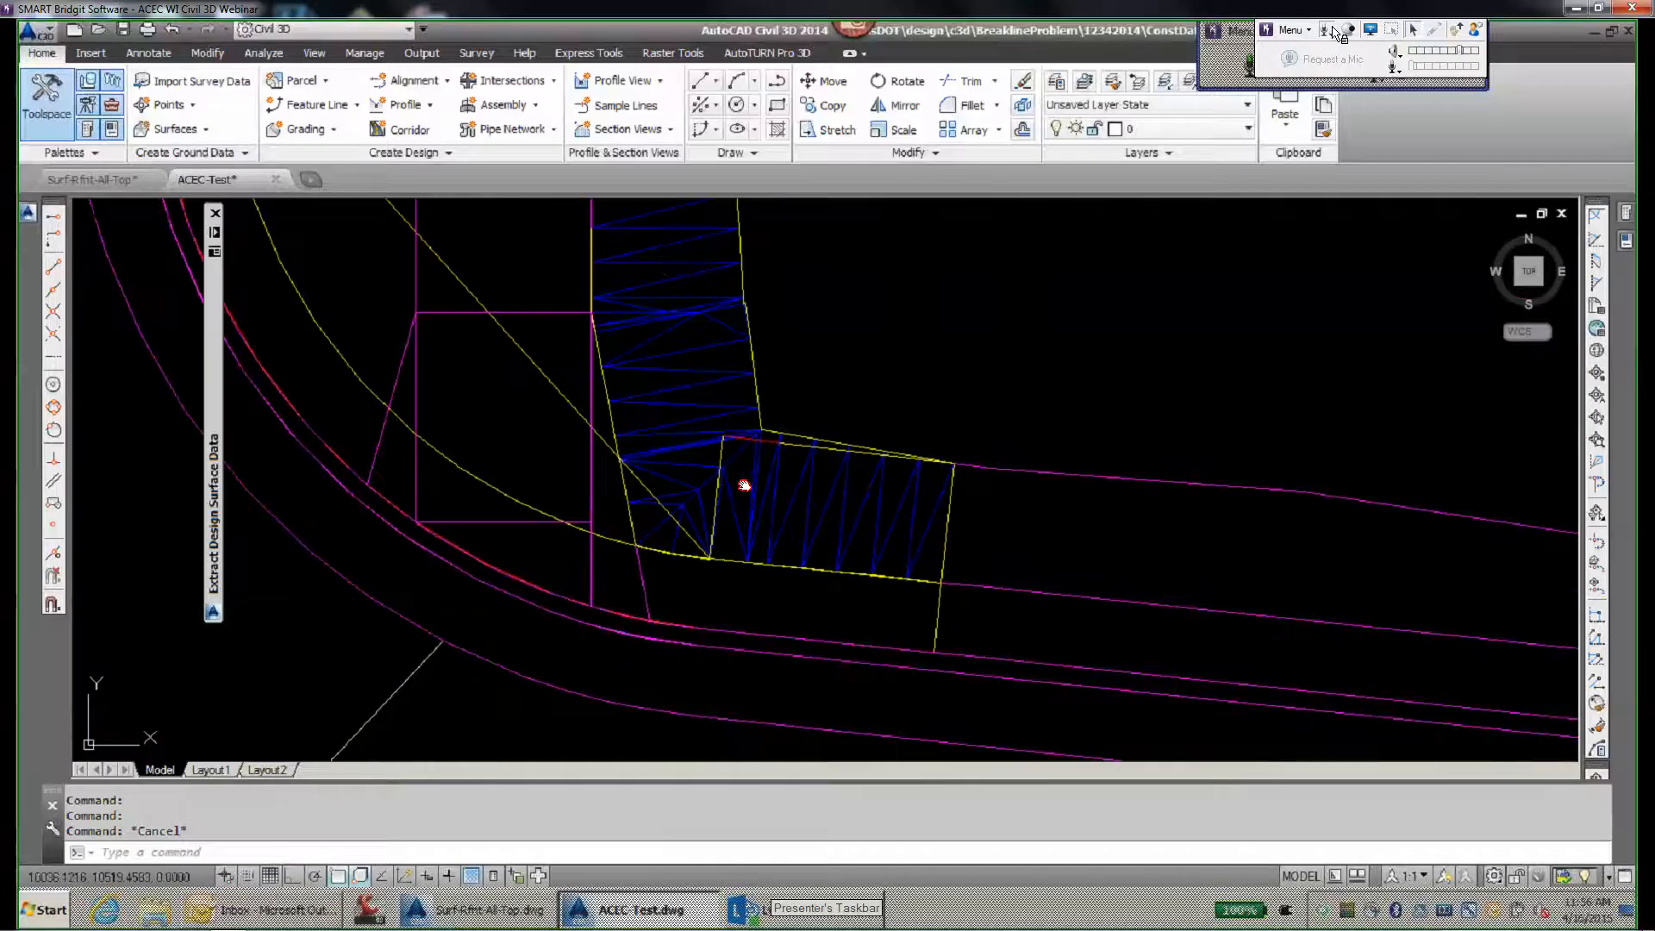
scroll(768, 443, "up", 4)
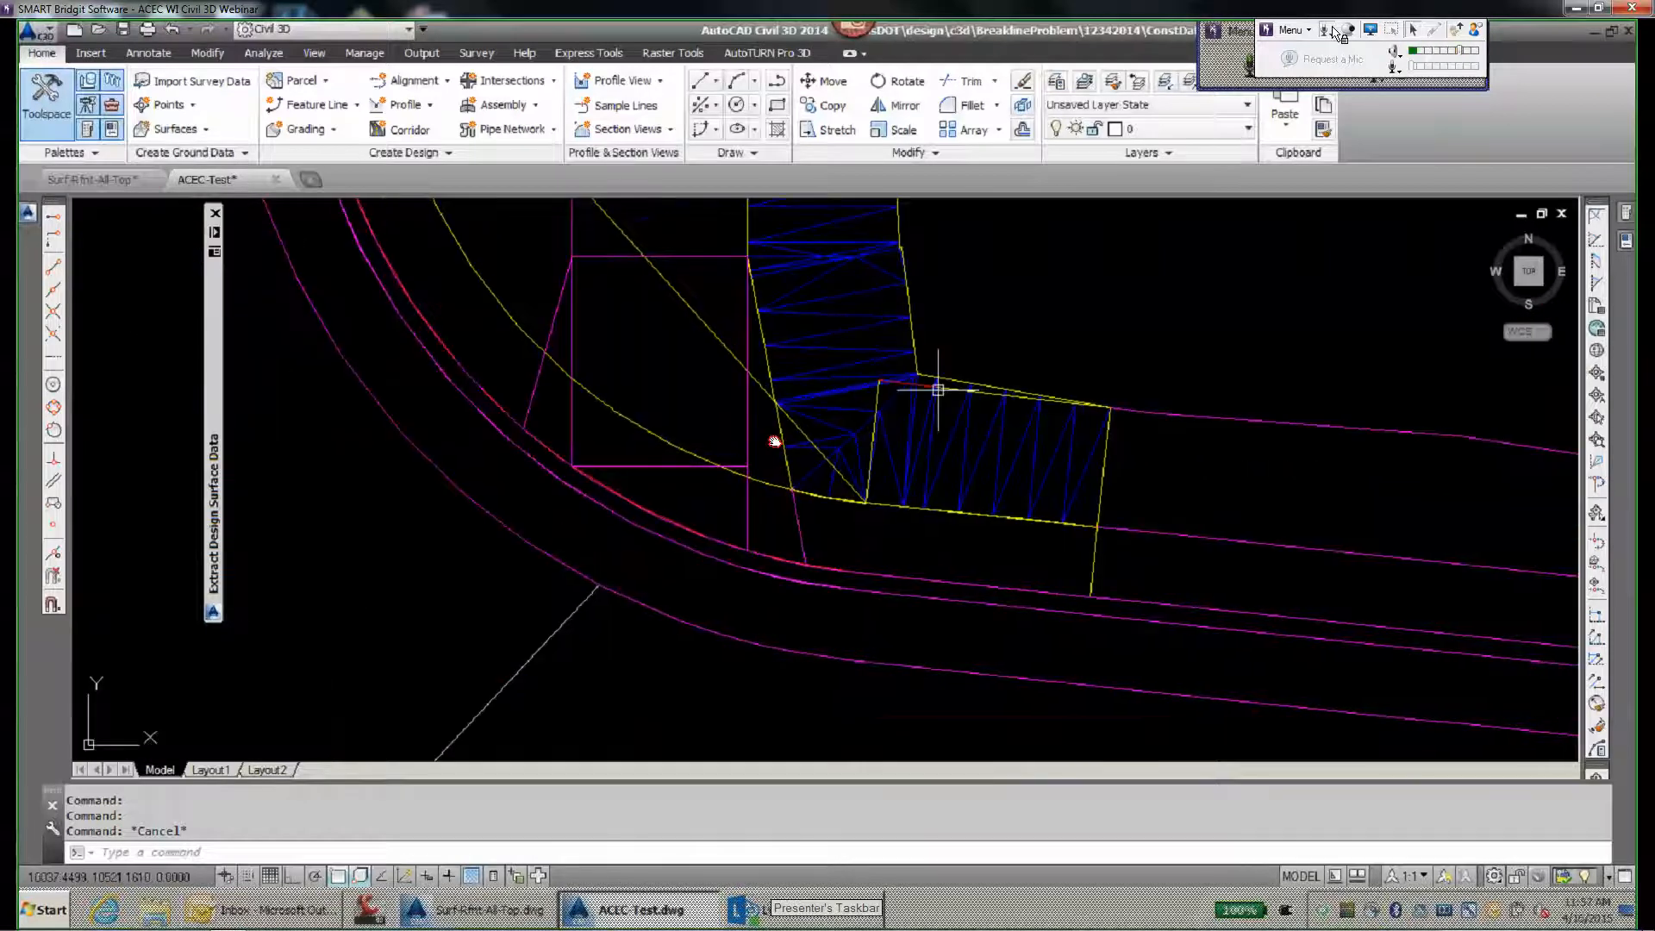
scroll(945, 389, "up", 2)
left_click(863, 375)
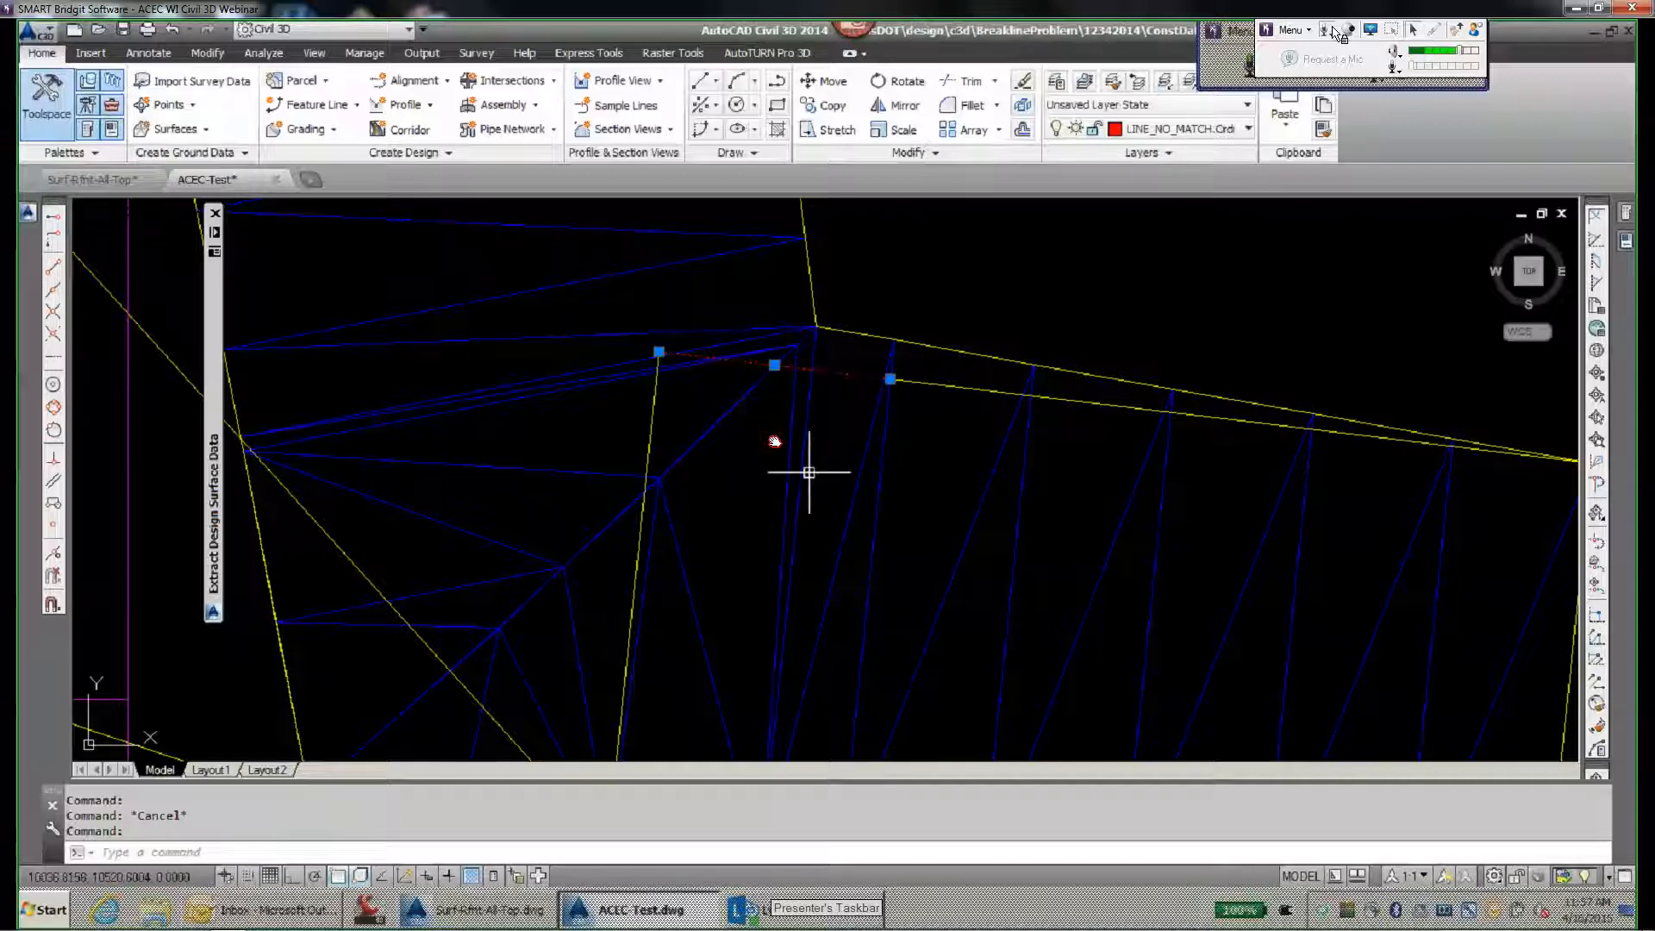
scroll(805, 474, "down", 8)
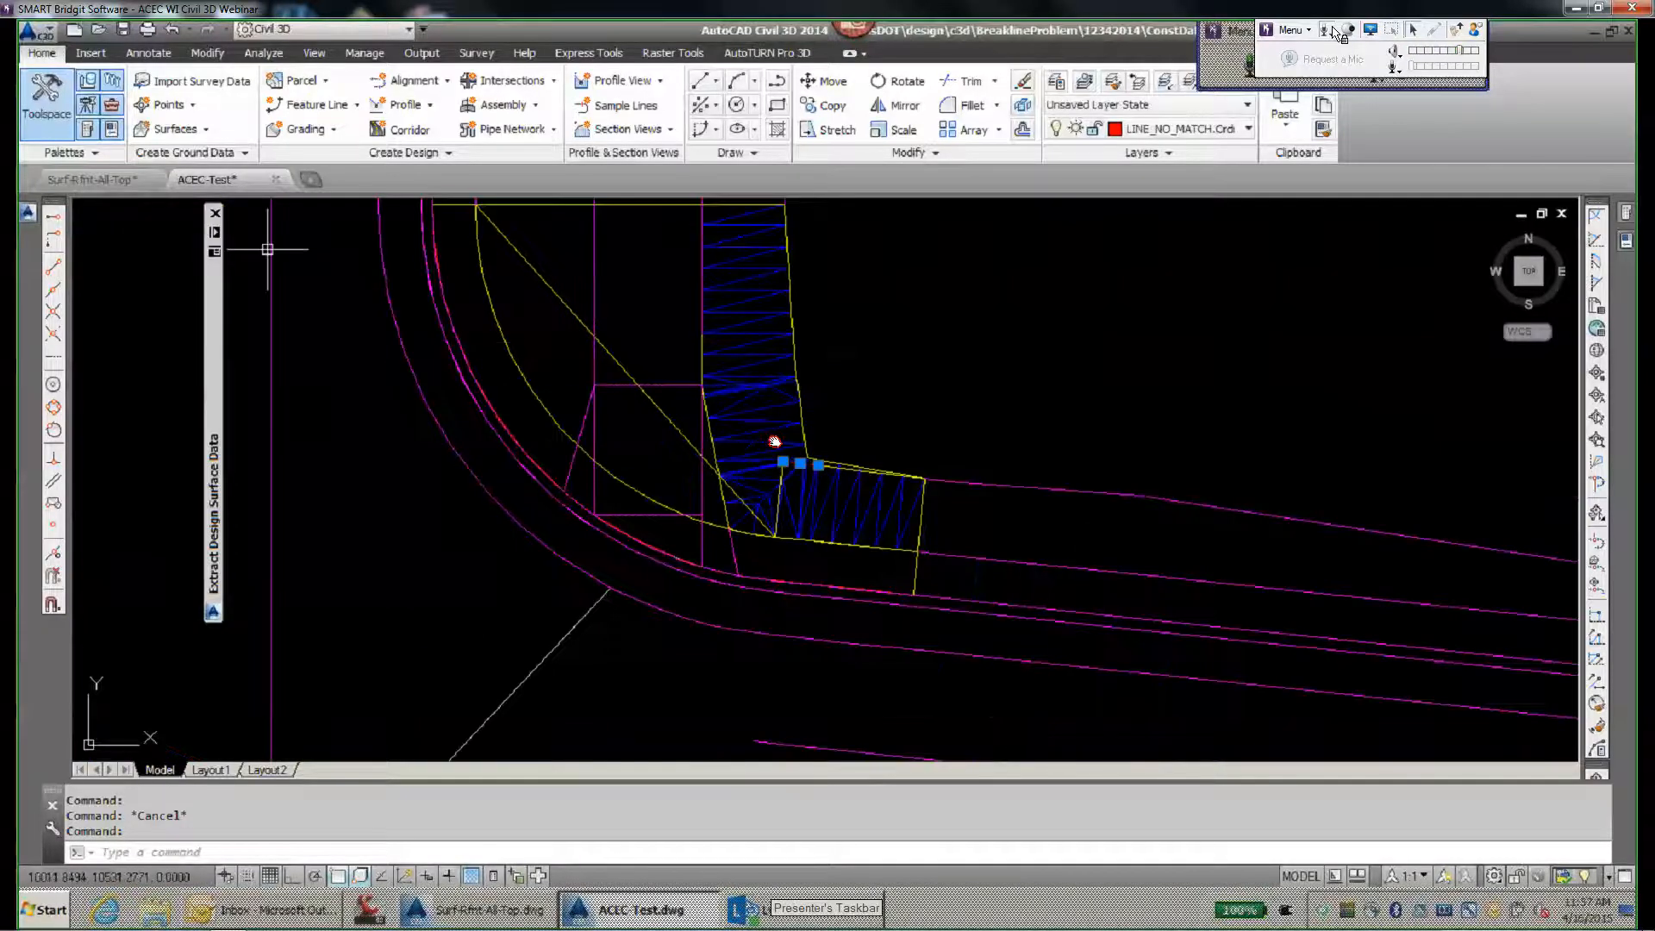
scroll(775, 442, "down", 4)
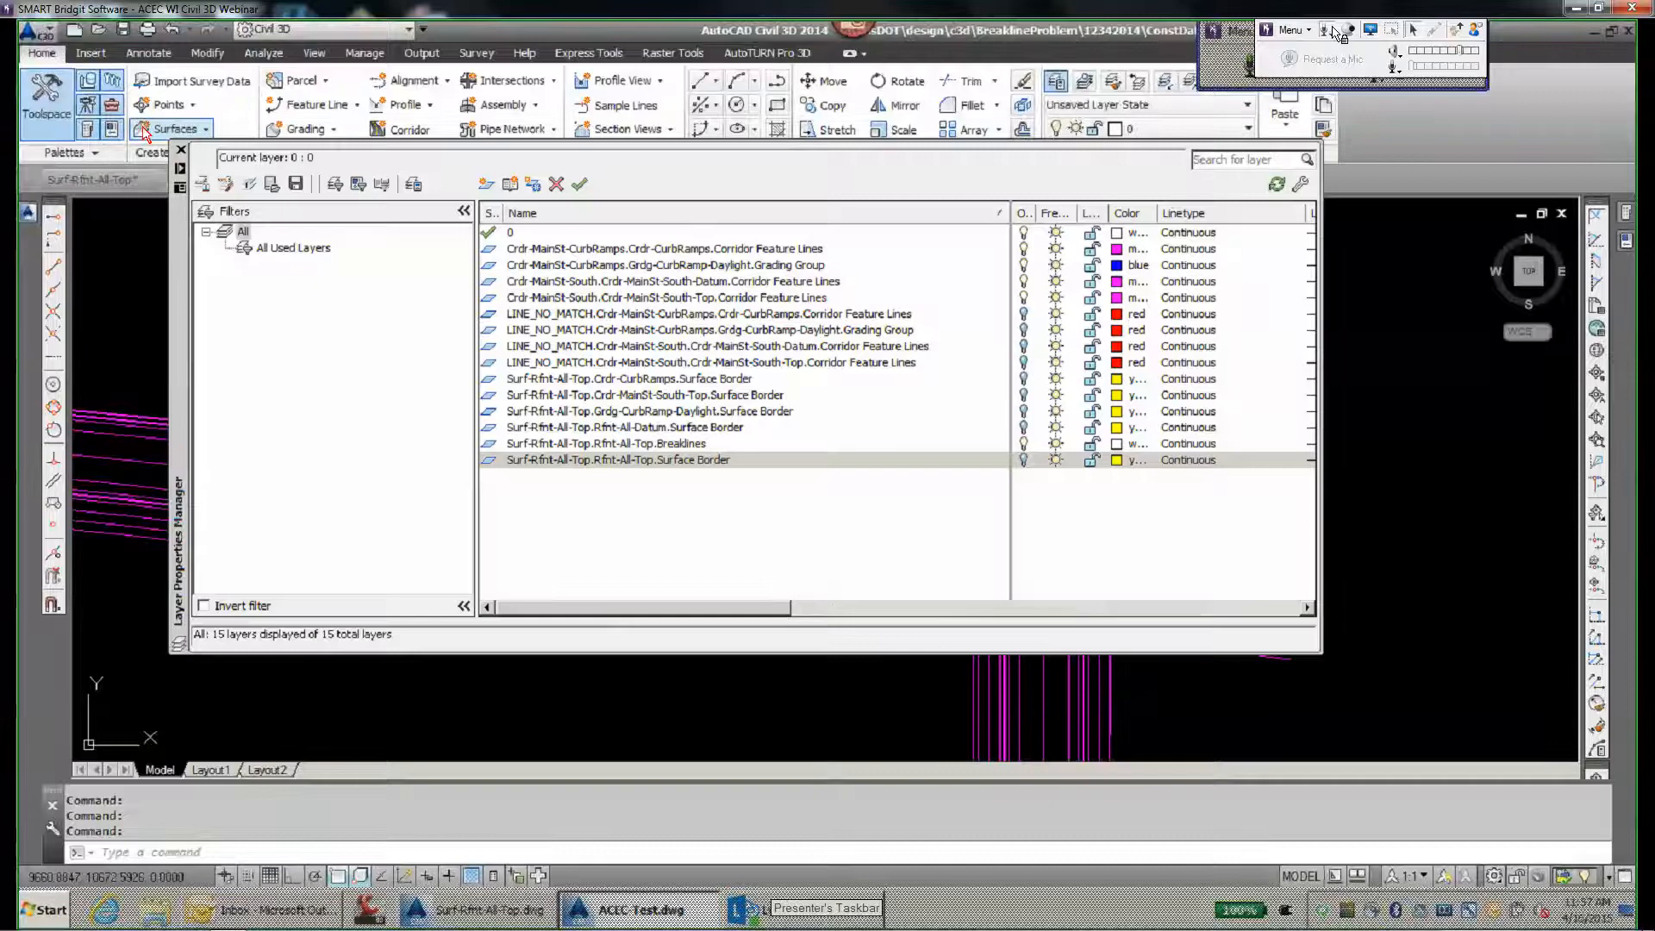
- Create a TIN surface with the default name and Standard style, and show the drawing's Prospector tree
left_click(144, 131)
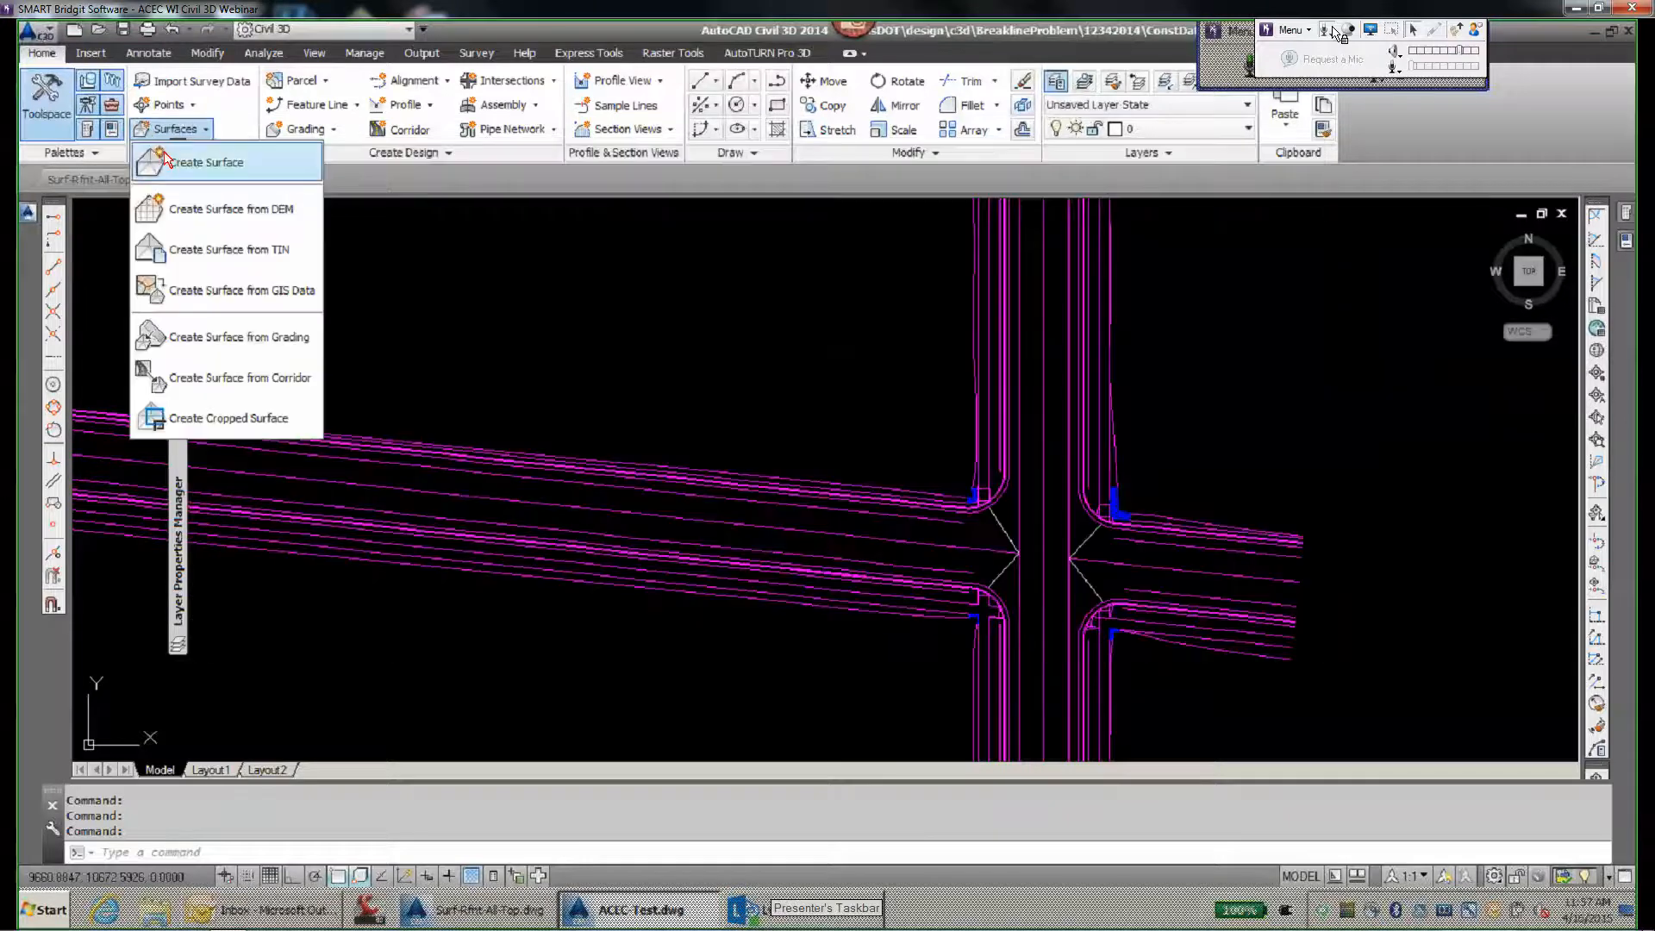
left_click(170, 163)
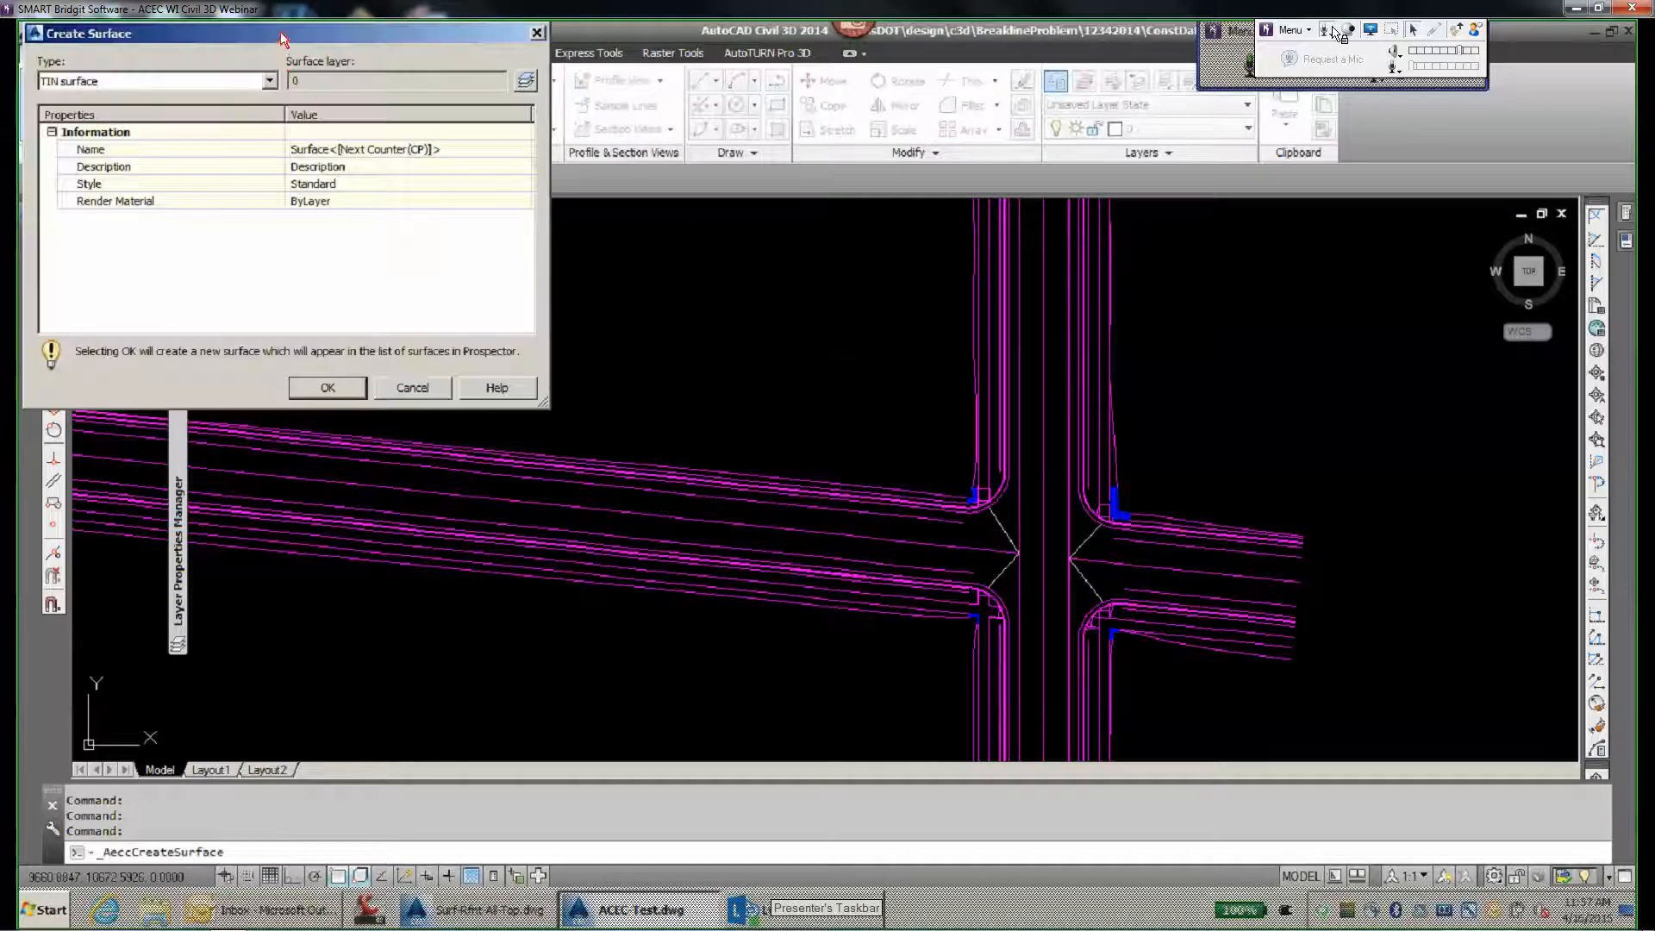
left_click(609, 471)
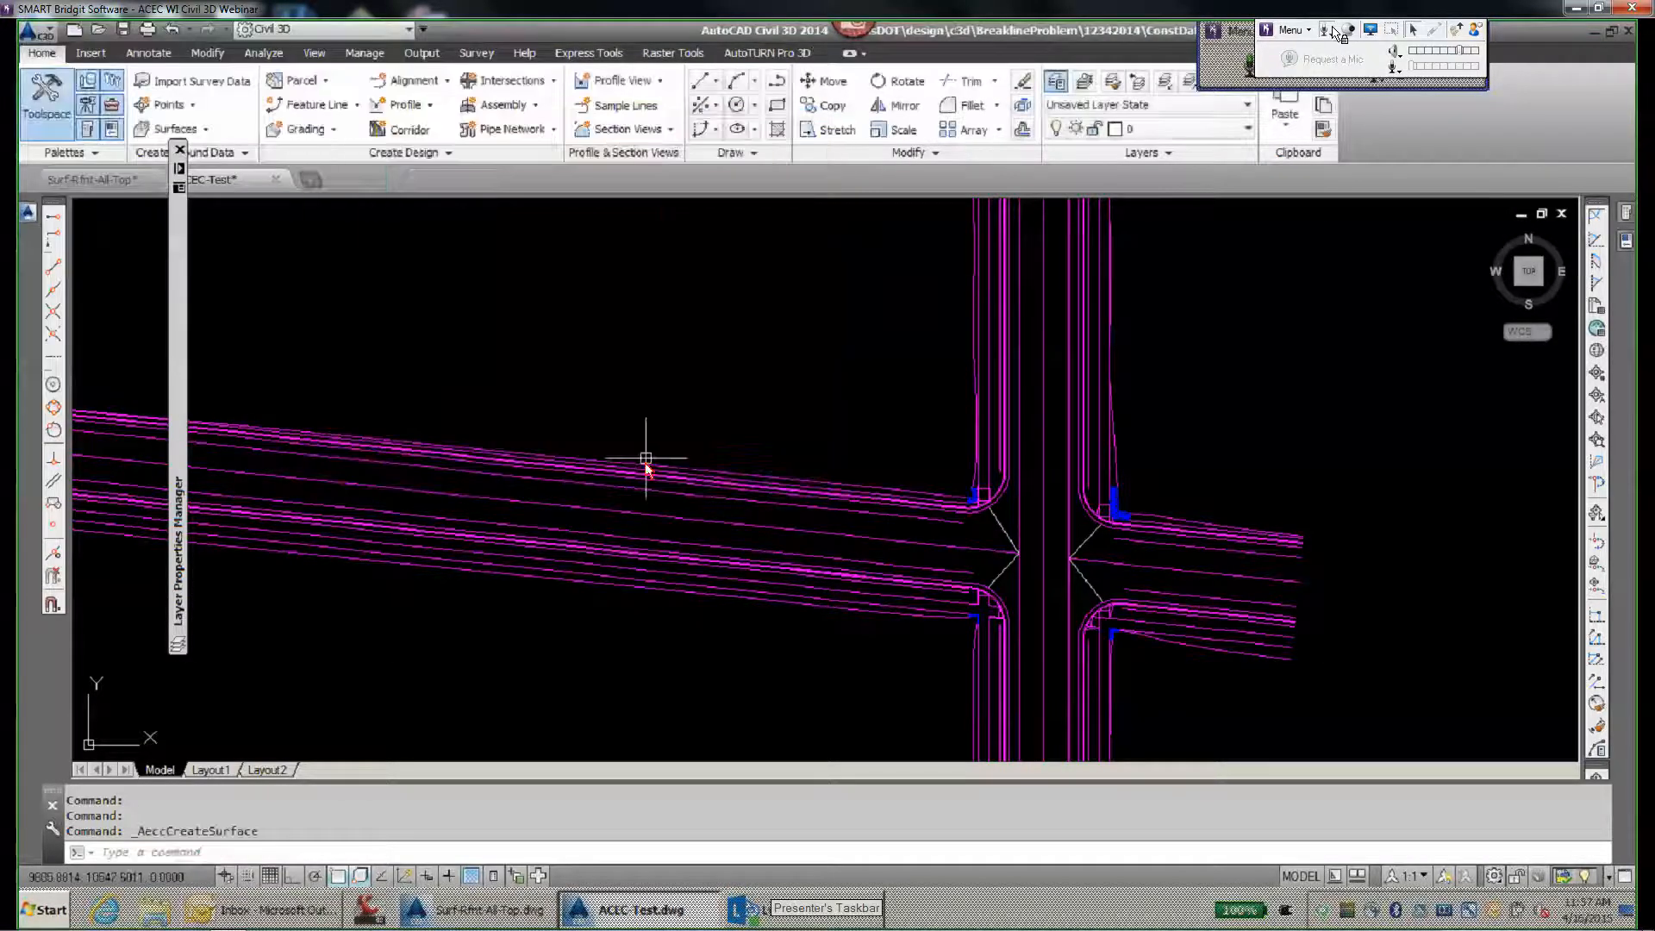
mouse_move(30, 216)
left_click(427, 273)
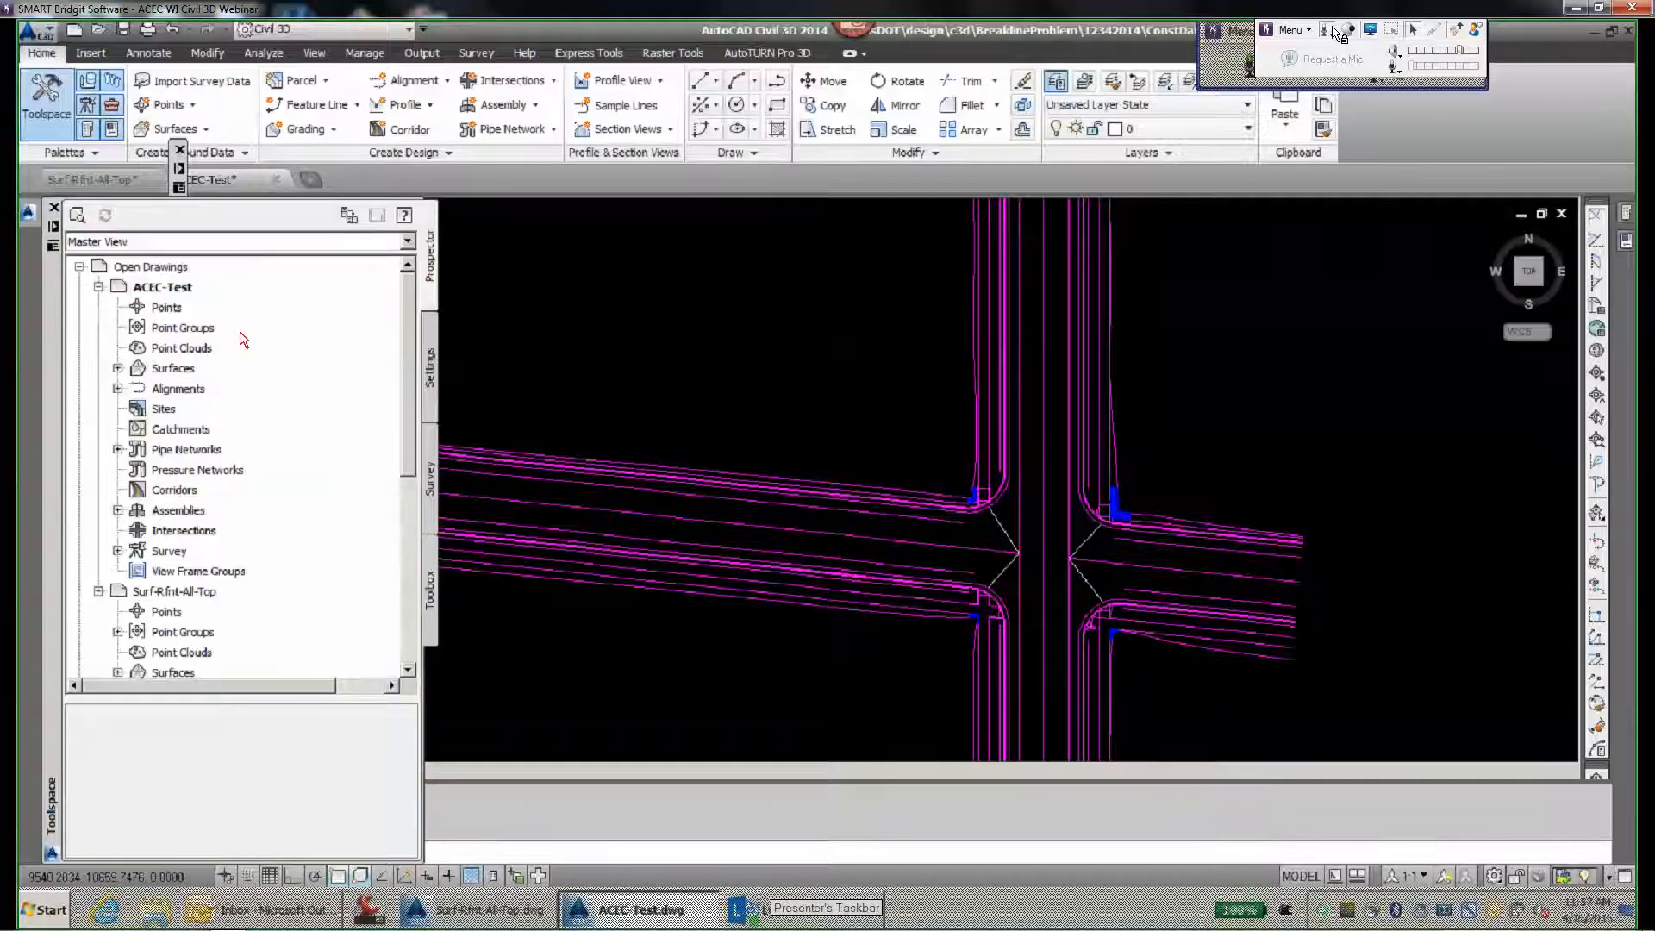
left_click(172, 368)
right_click(170, 369)
left_click(240, 382)
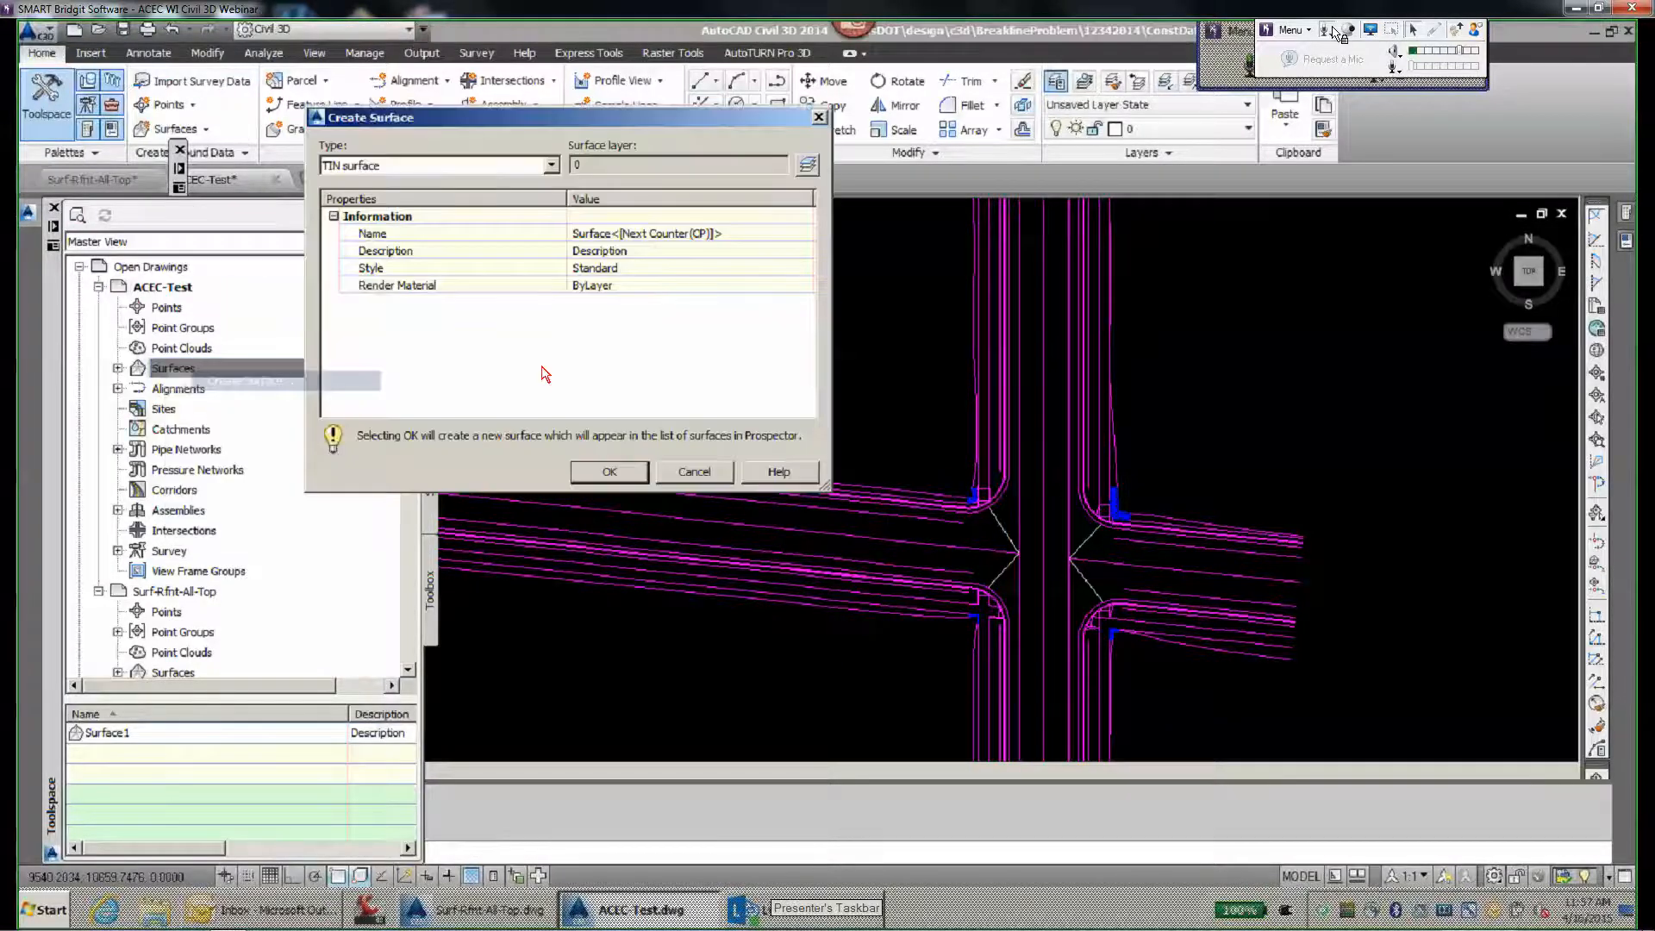
left_click(630, 468)
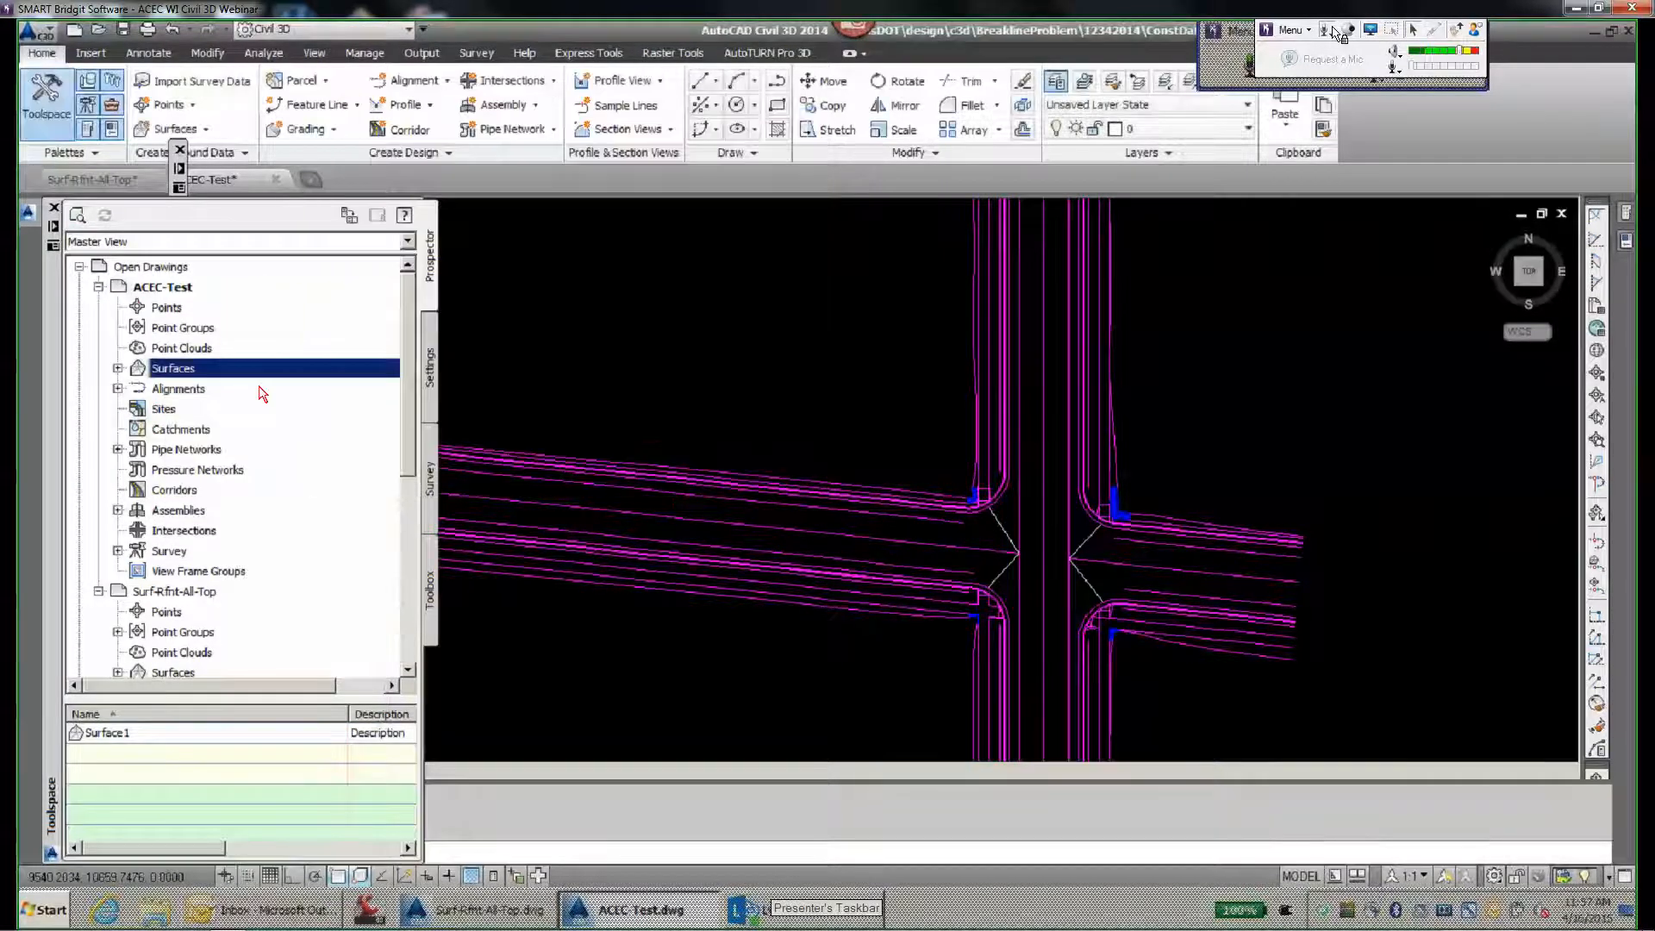
right_click(150, 371)
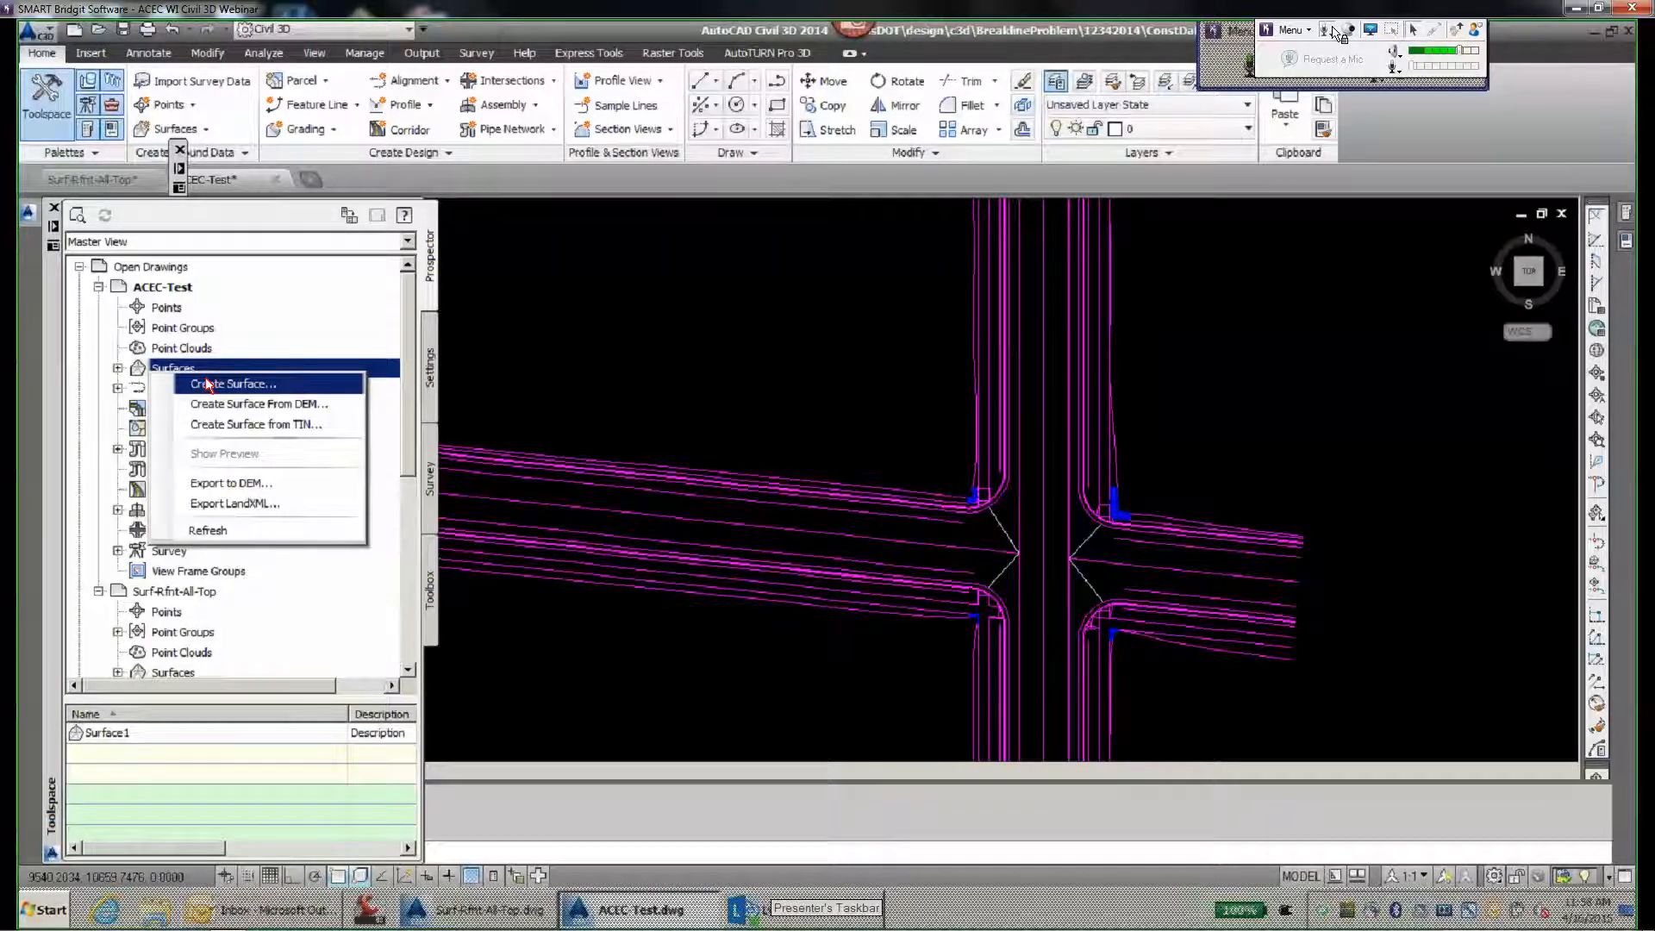
- Set Allow crossing breaklines to Yes in Surface1's build definition and rebuild the surface
left_click(118, 368)
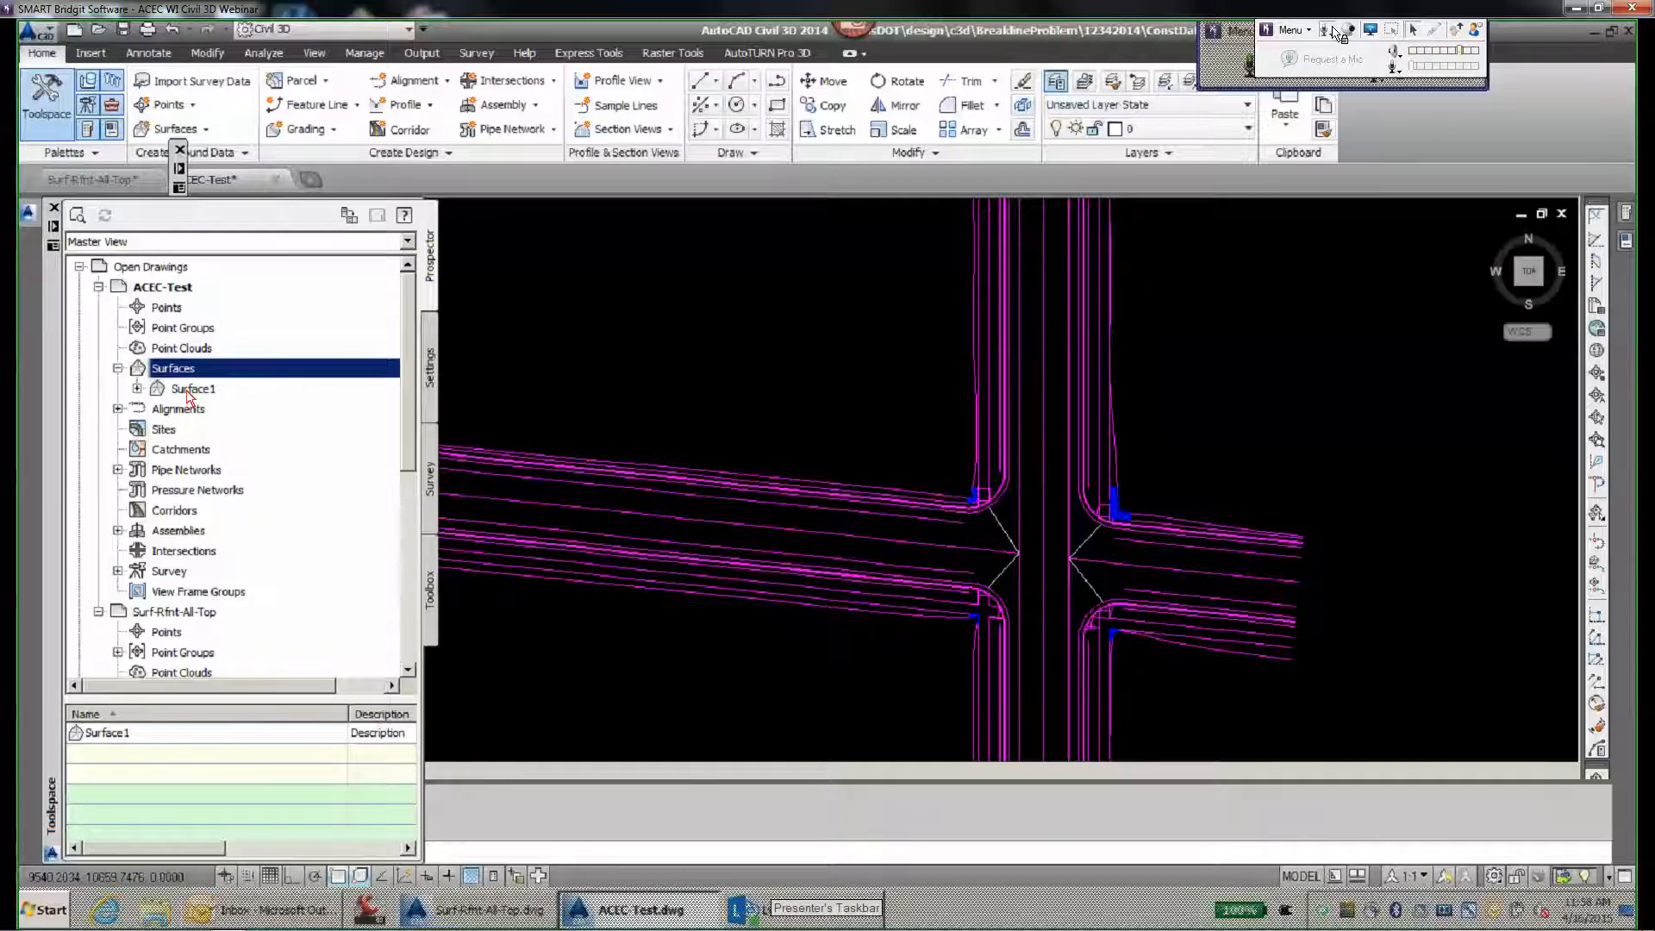
right_click(188, 397)
left_click(263, 403)
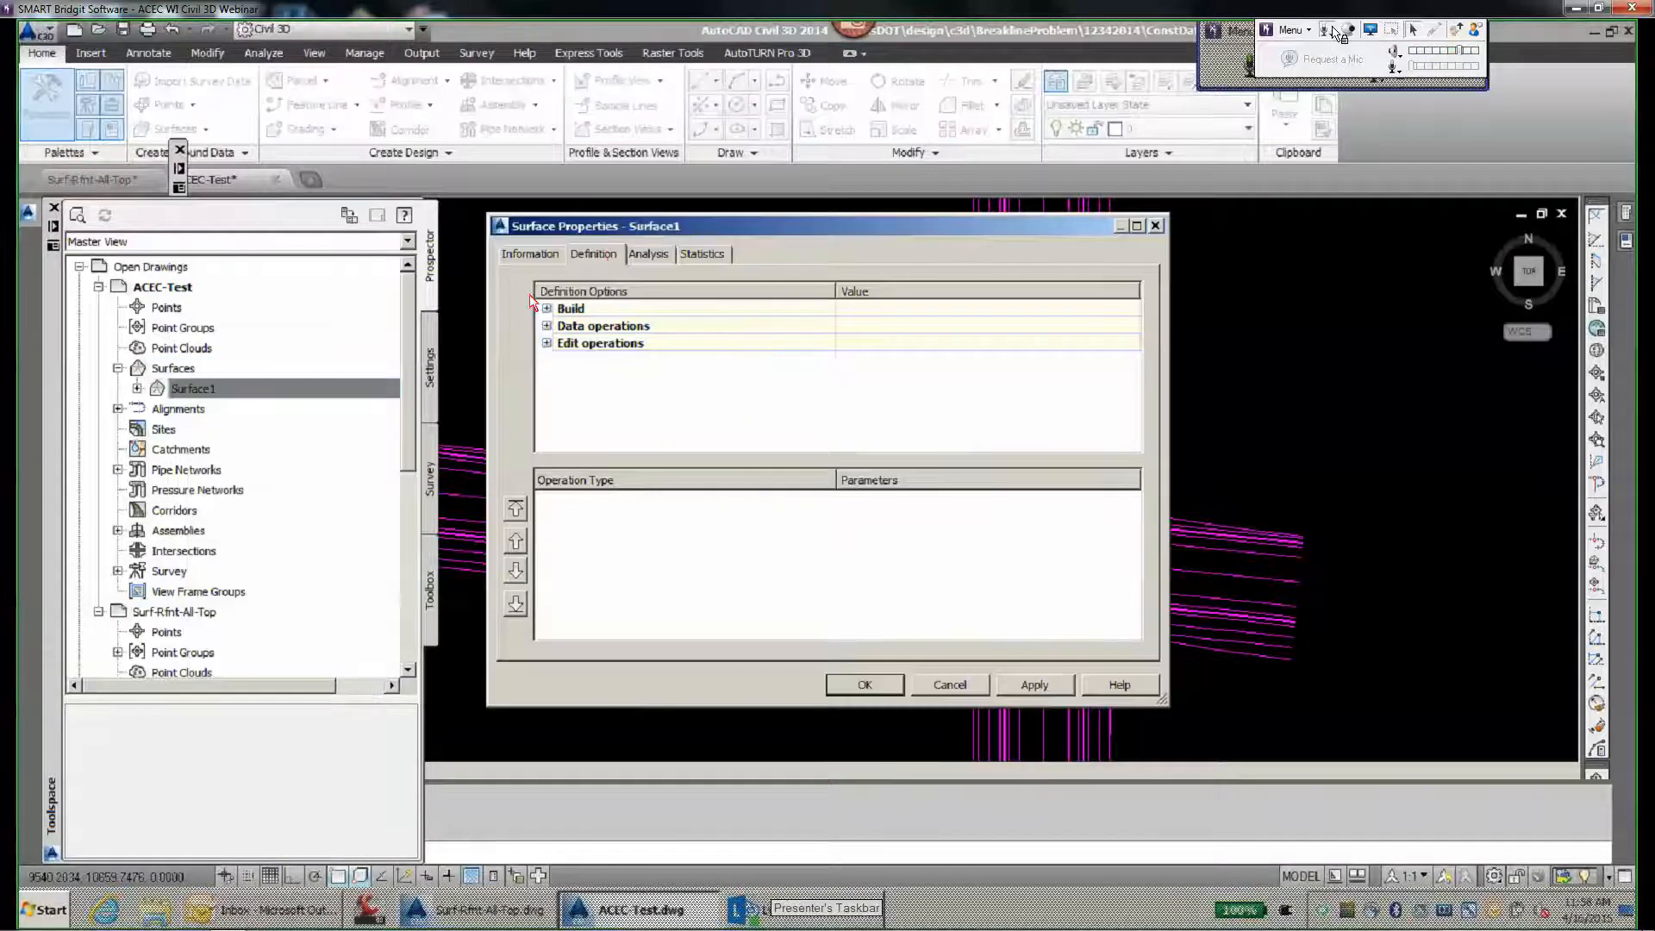
left_click(546, 307)
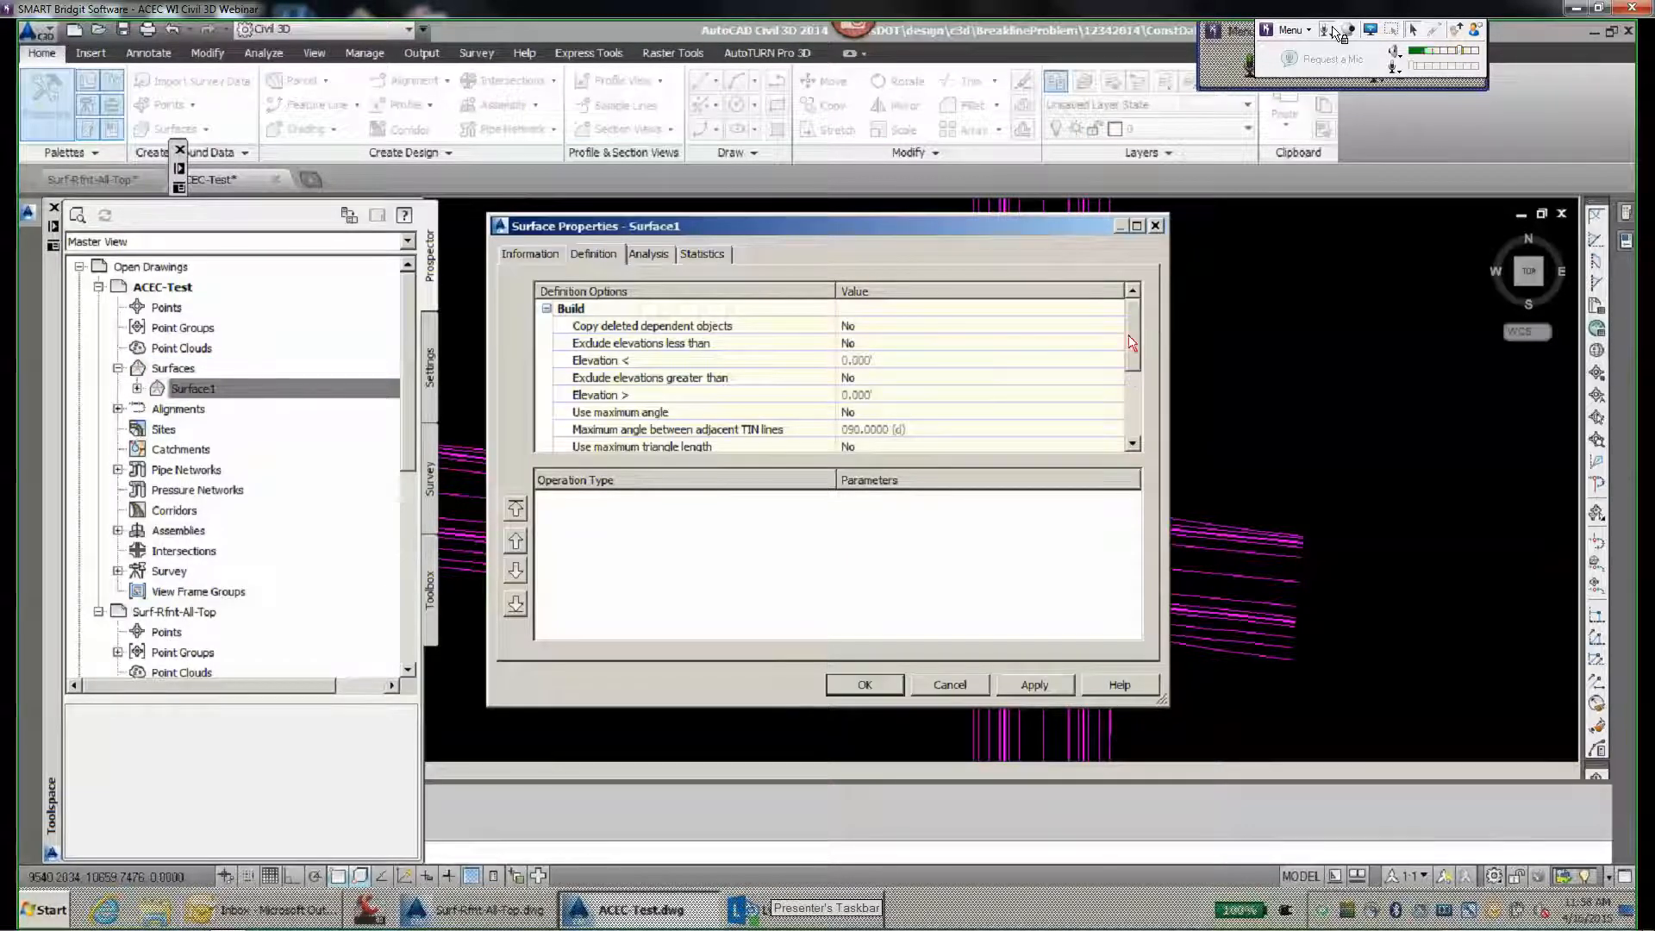
scroll(1133, 377, "down", 2)
left_click(870, 398)
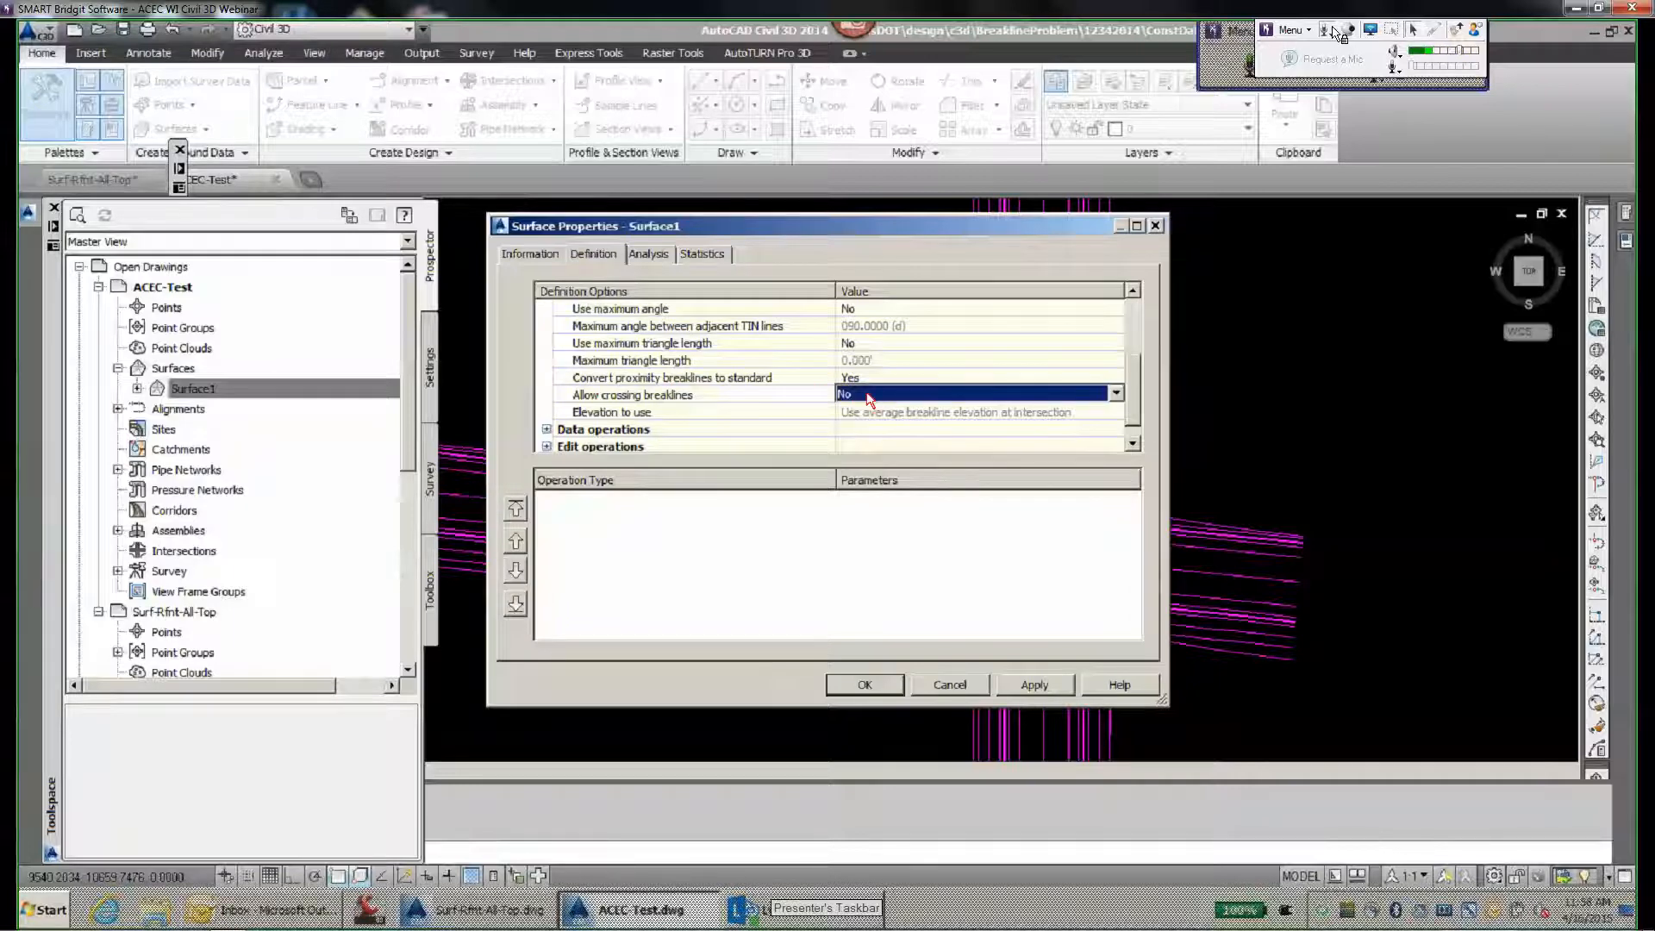
left_click(868, 399)
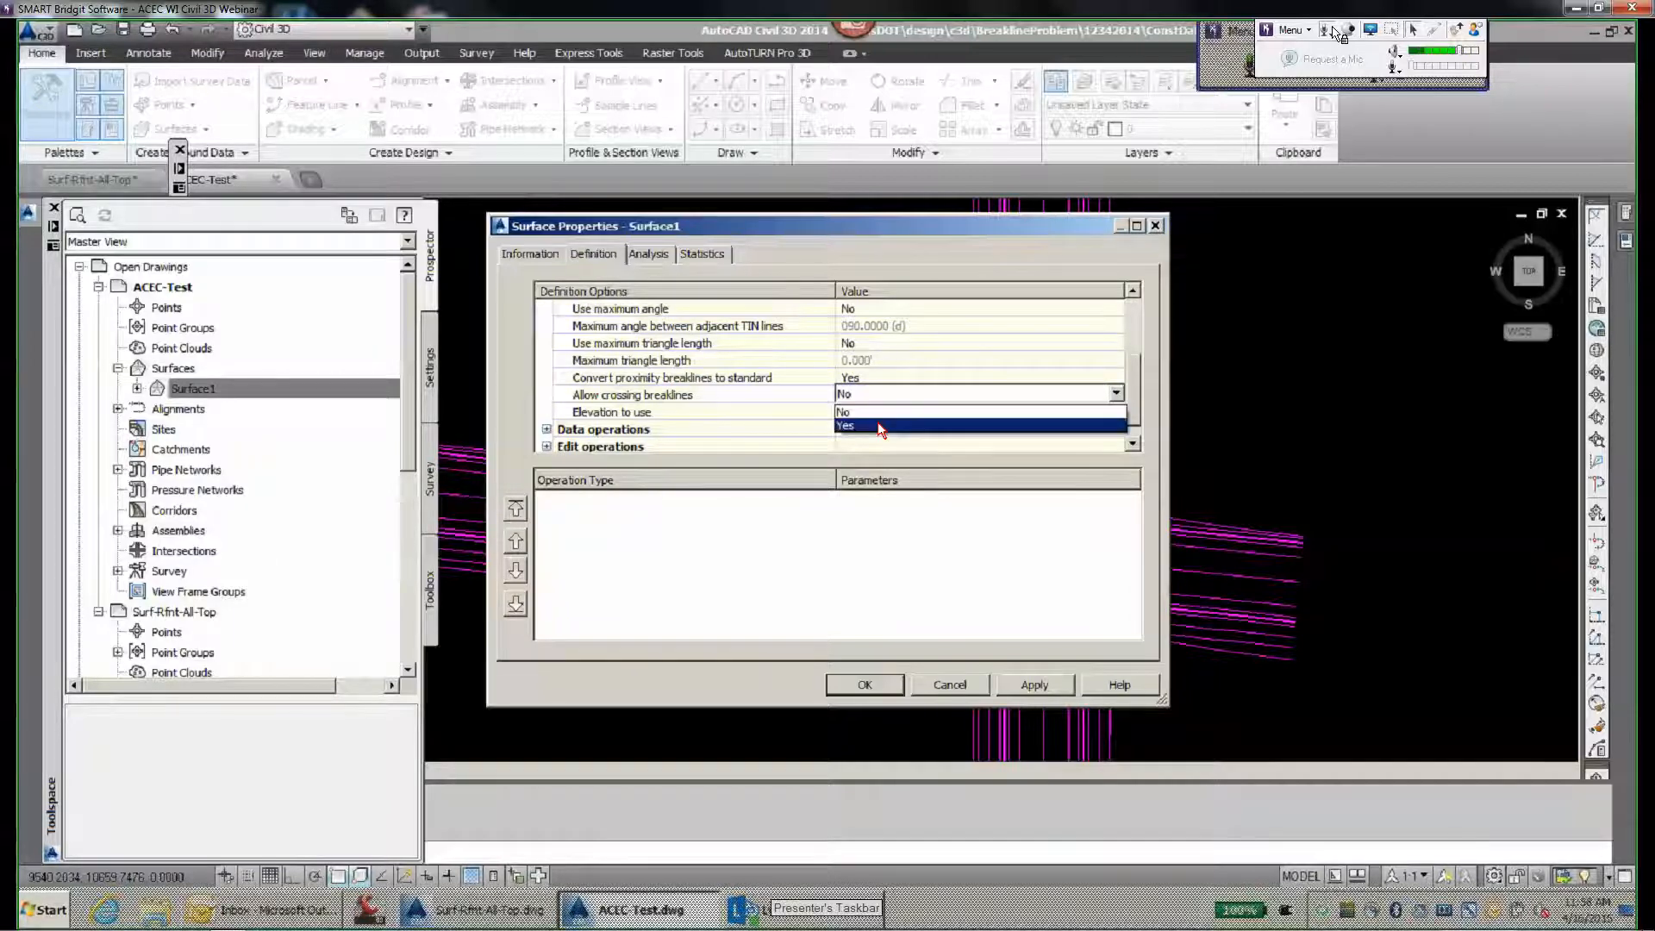
left_click(888, 428)
left_click(888, 683)
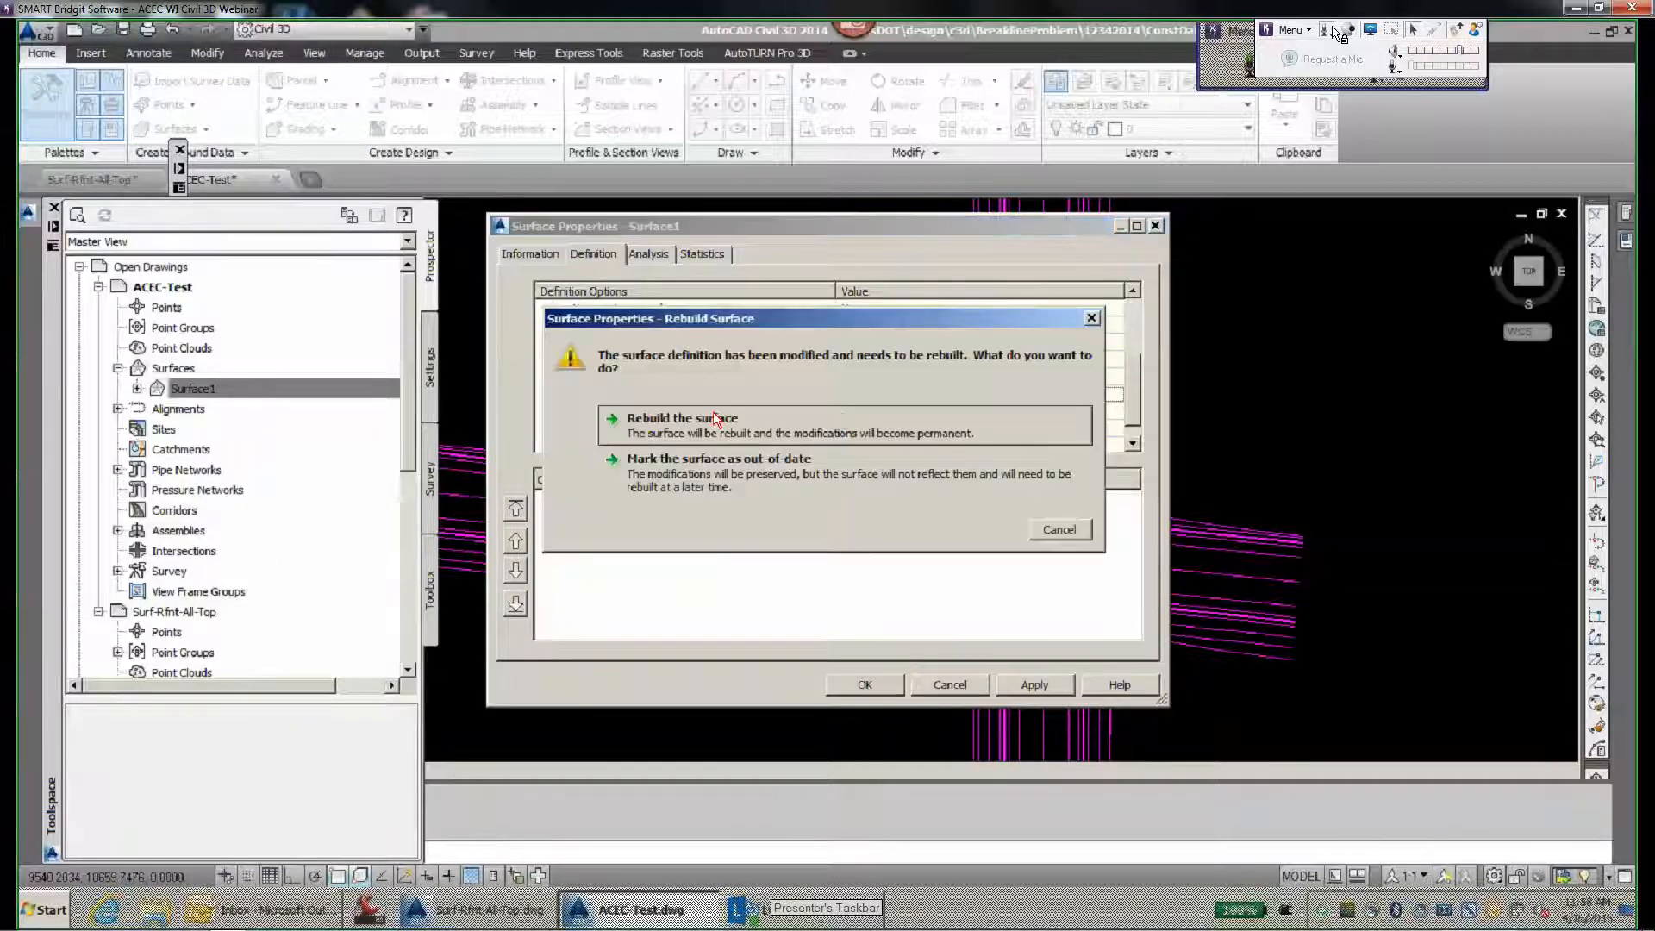
left_click(655, 419)
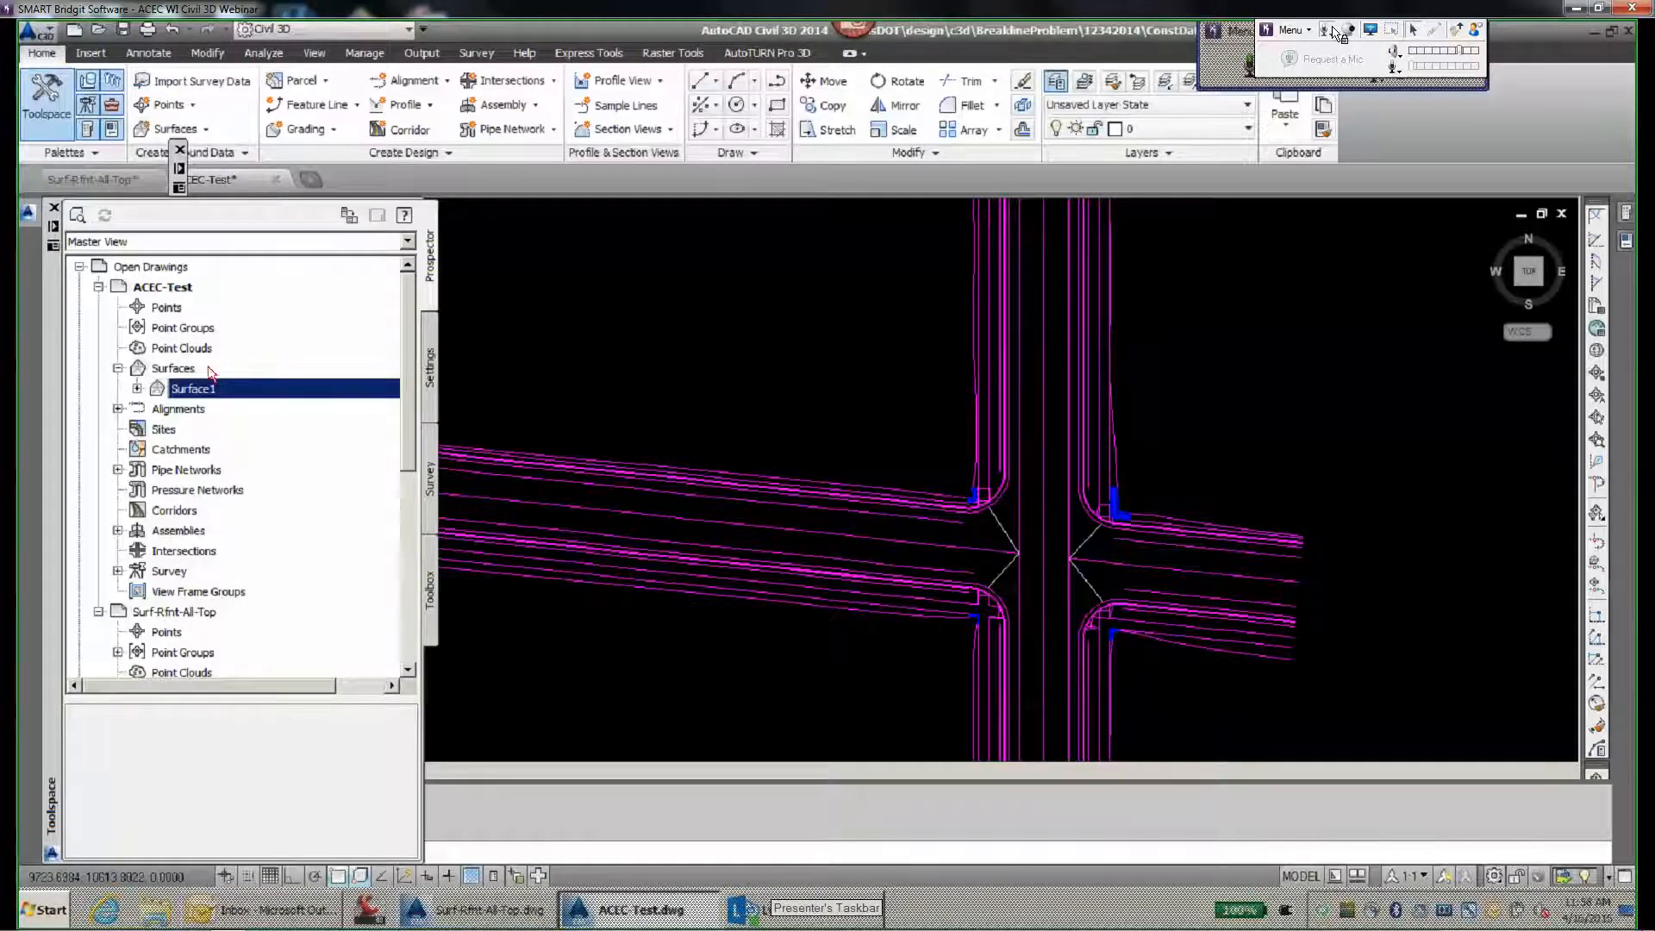
- Add all extracted lines to Surface1's definition as Standard breaklines with a 1.000' mid-ordinate distance
left_click(137, 389)
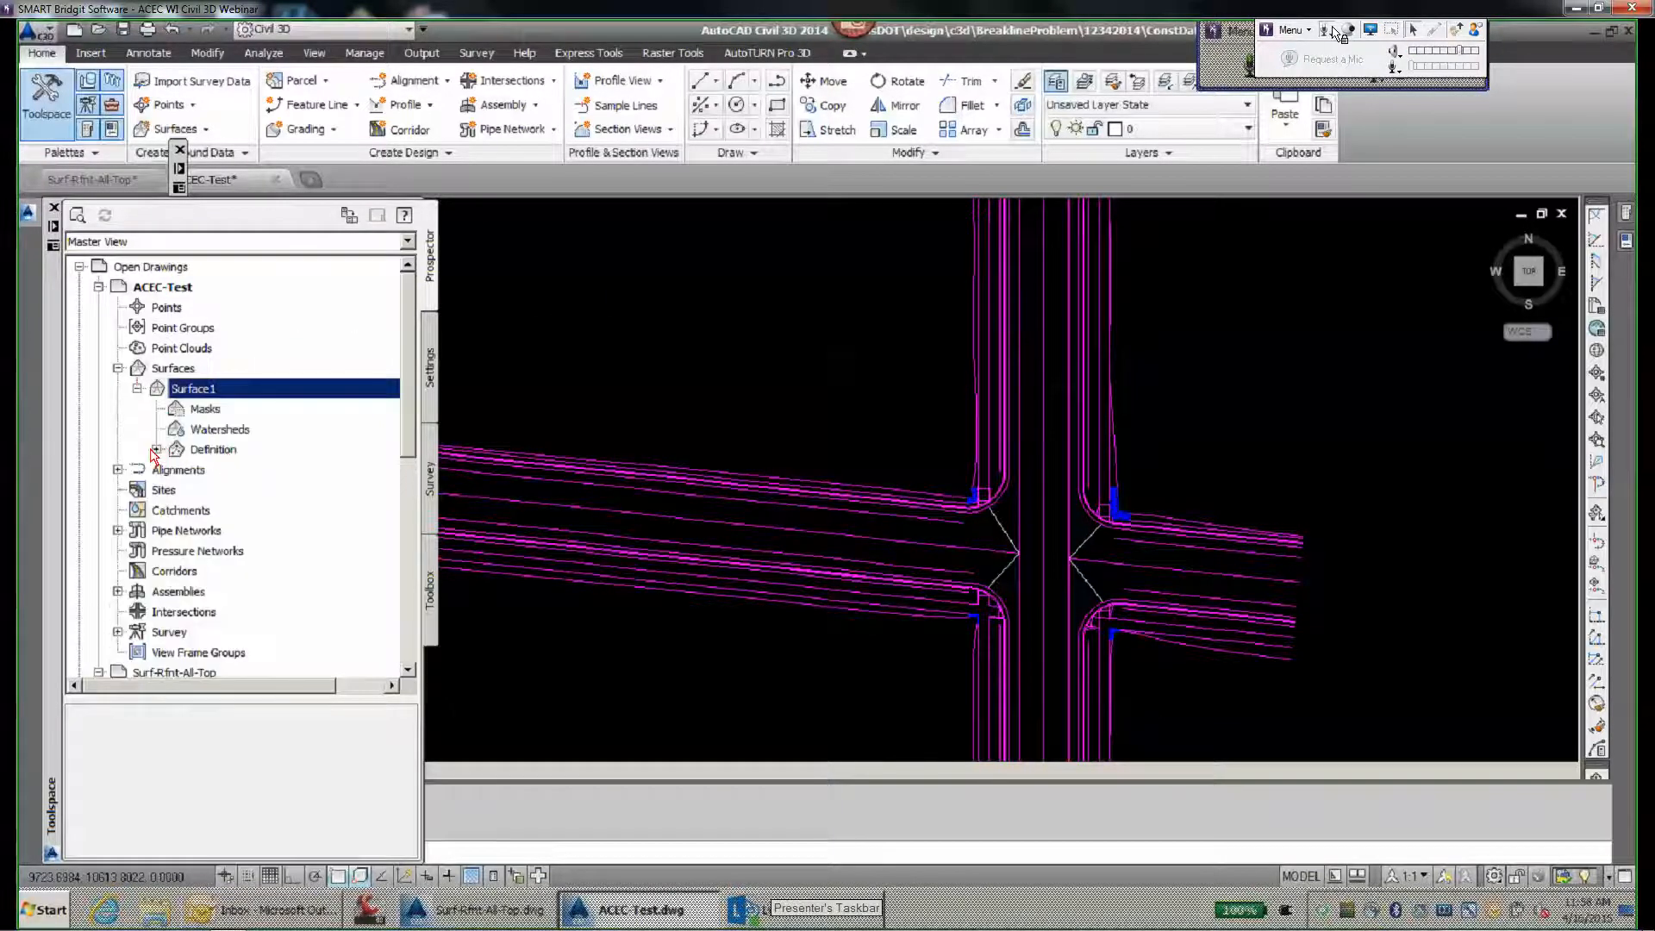
left_click(156, 449)
right_click(230, 490)
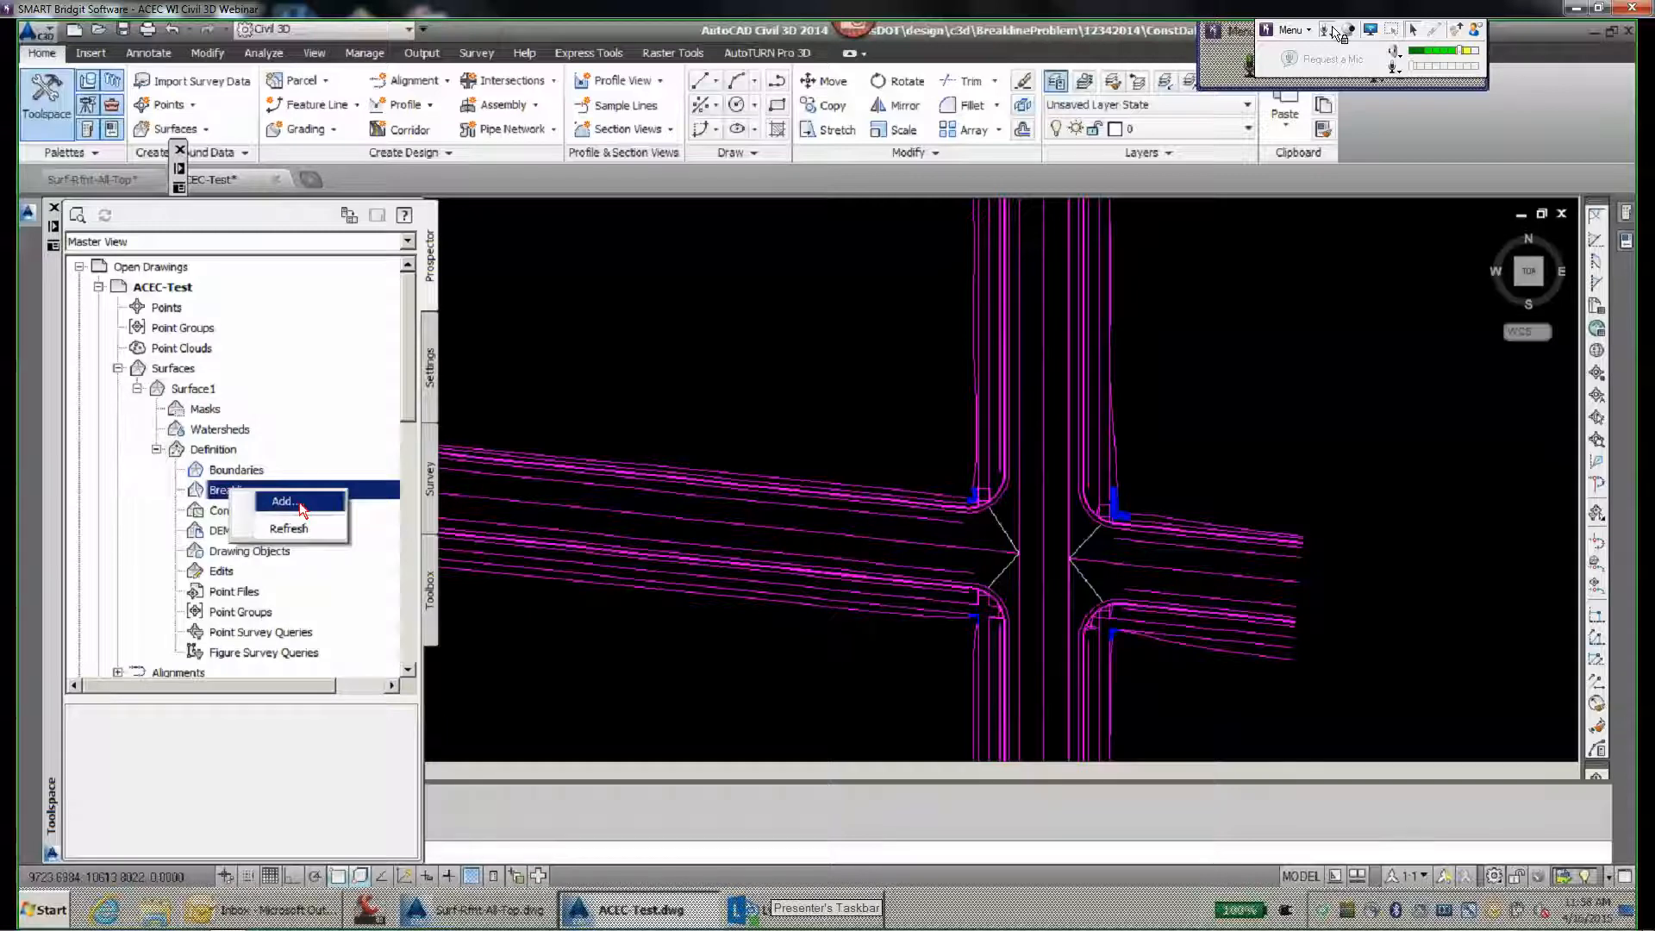
left_click(301, 509)
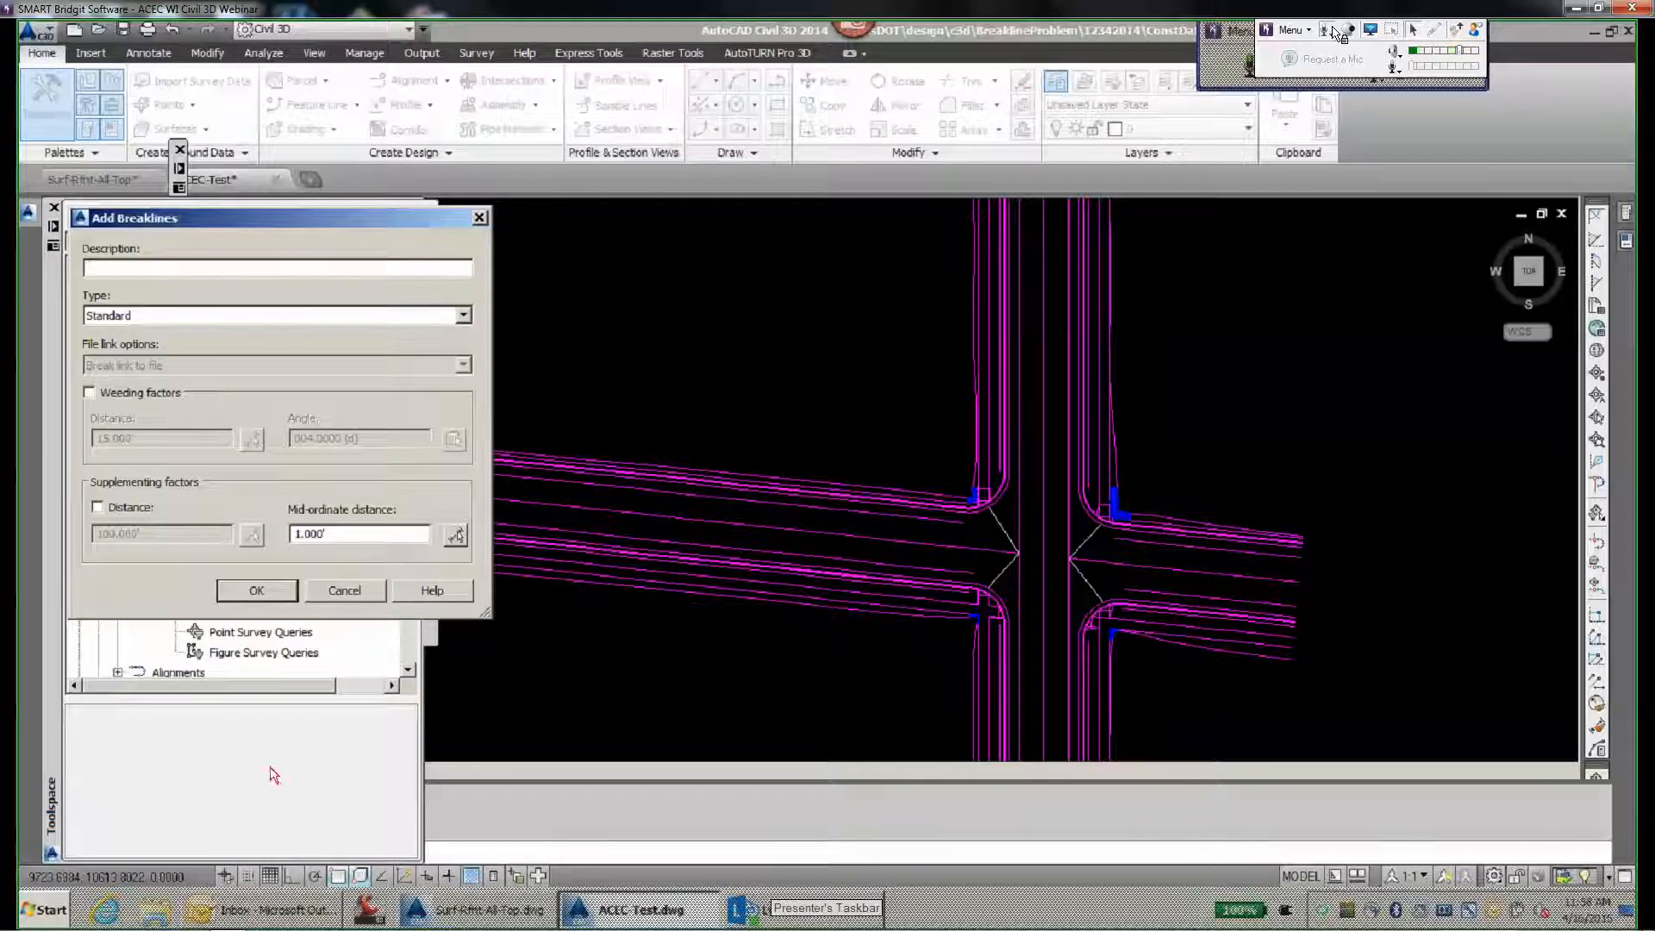
left_click(284, 591)
scroll(830, 488, "down", 7)
left_click(1023, 204)
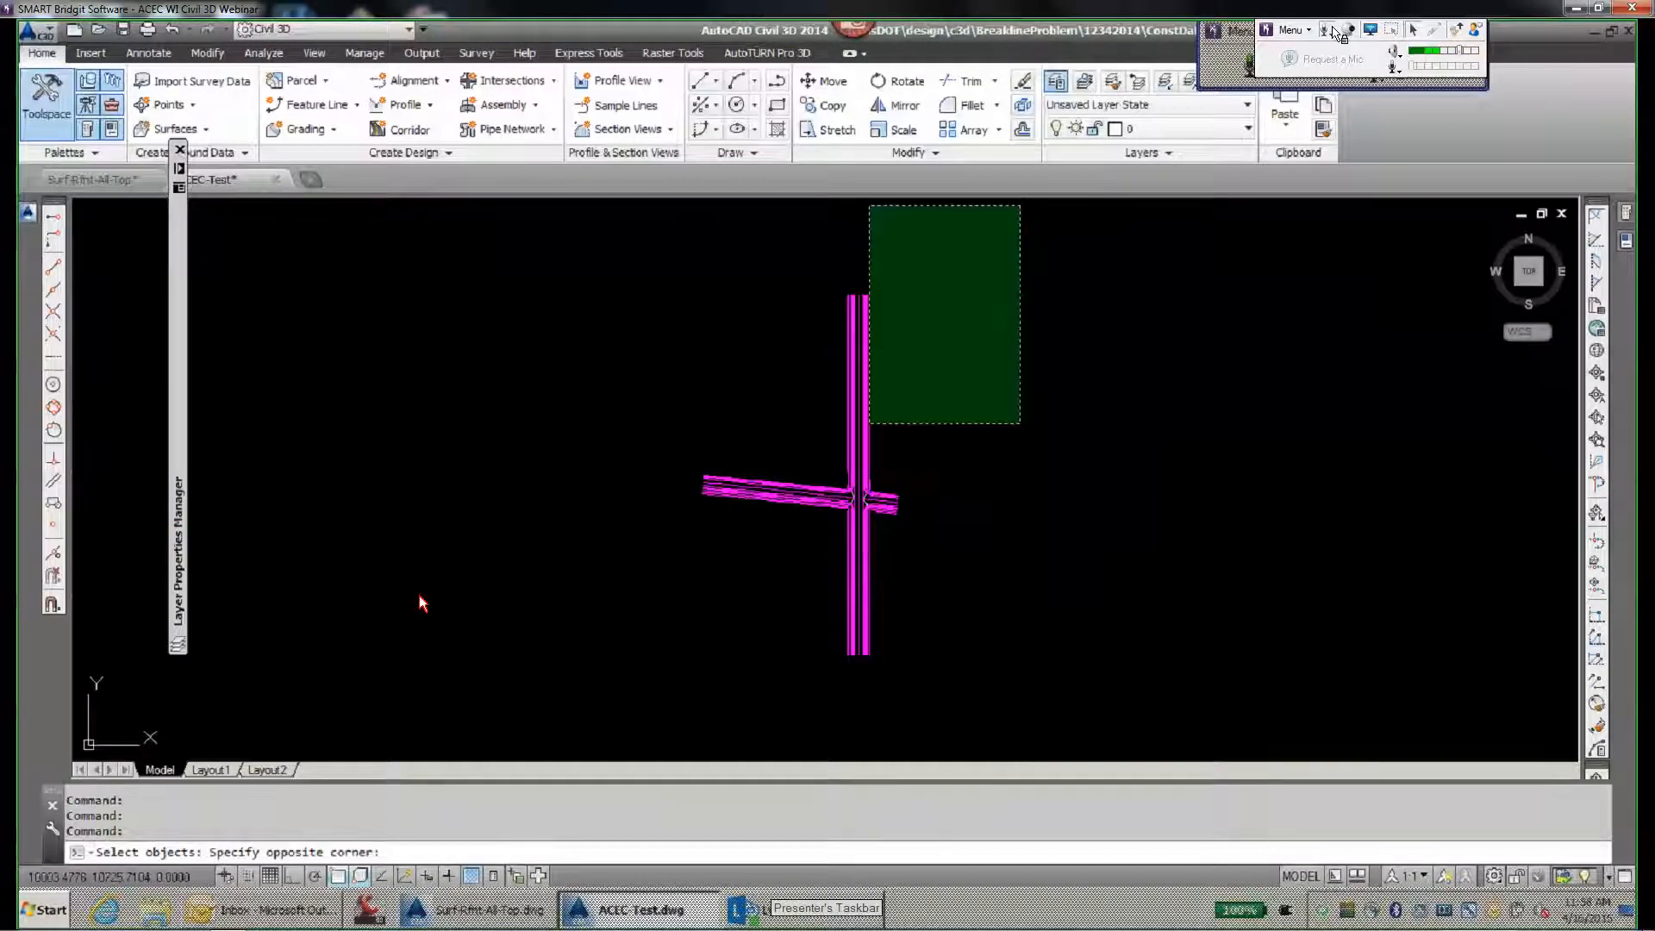
left_click(570, 733)
key("Return")
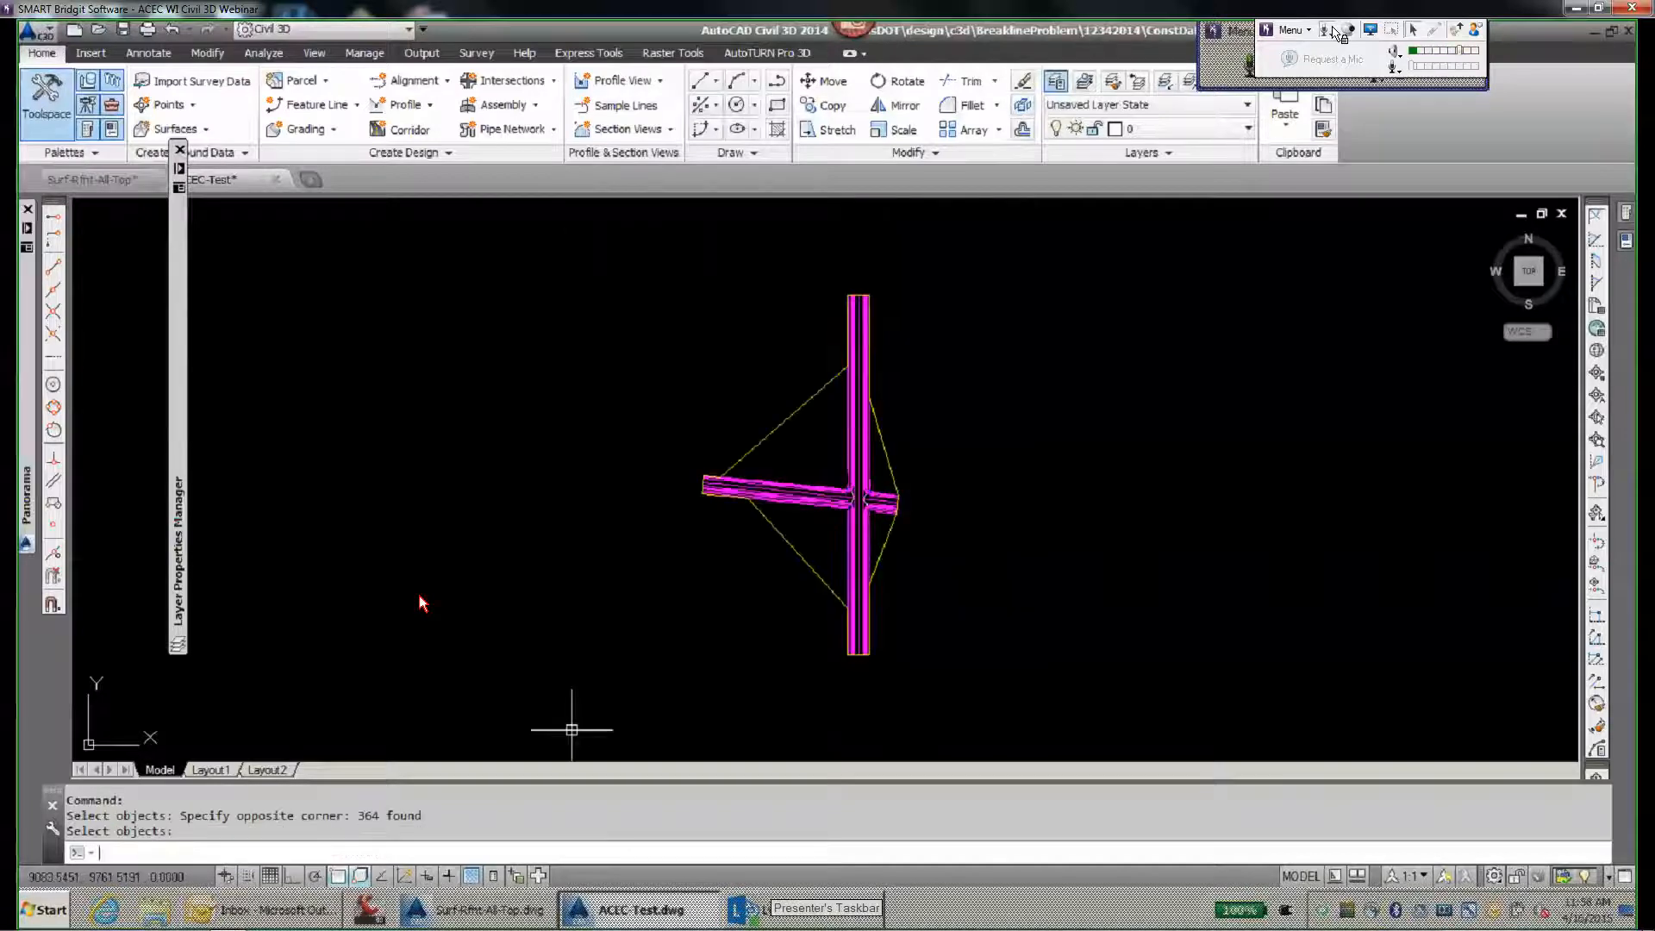
- Turn on the layer Surf-Rfnt-All-Top.Rfnt-All-Top.Surface Border
scroll(873, 493, "up", 6)
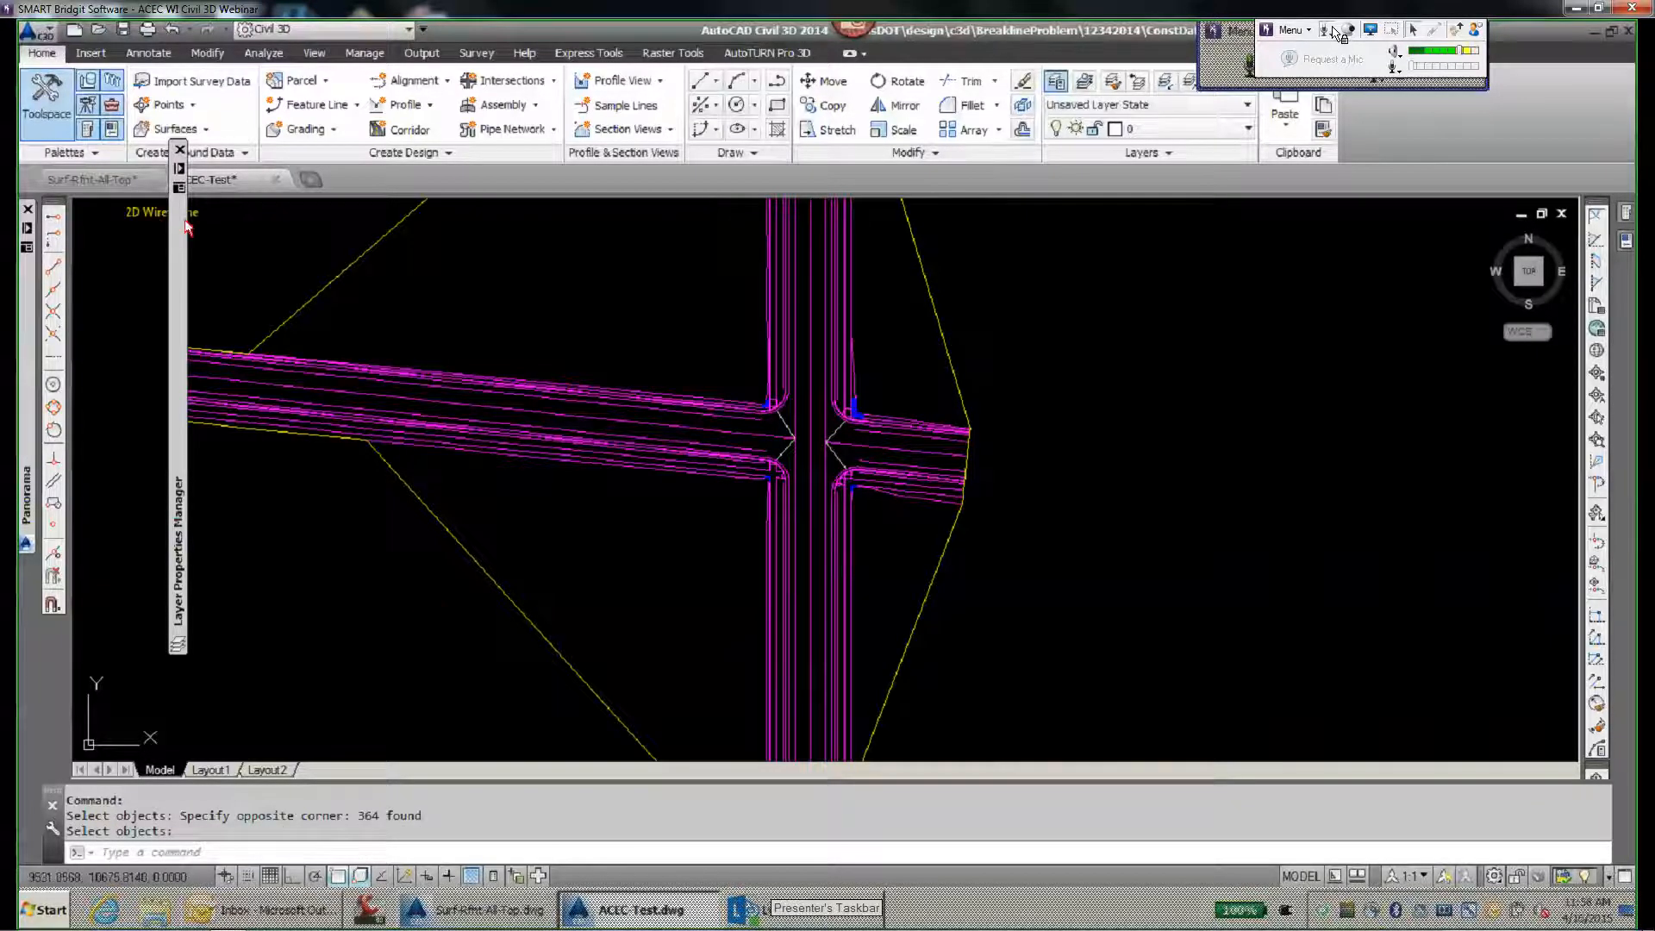
mouse_move(180, 224)
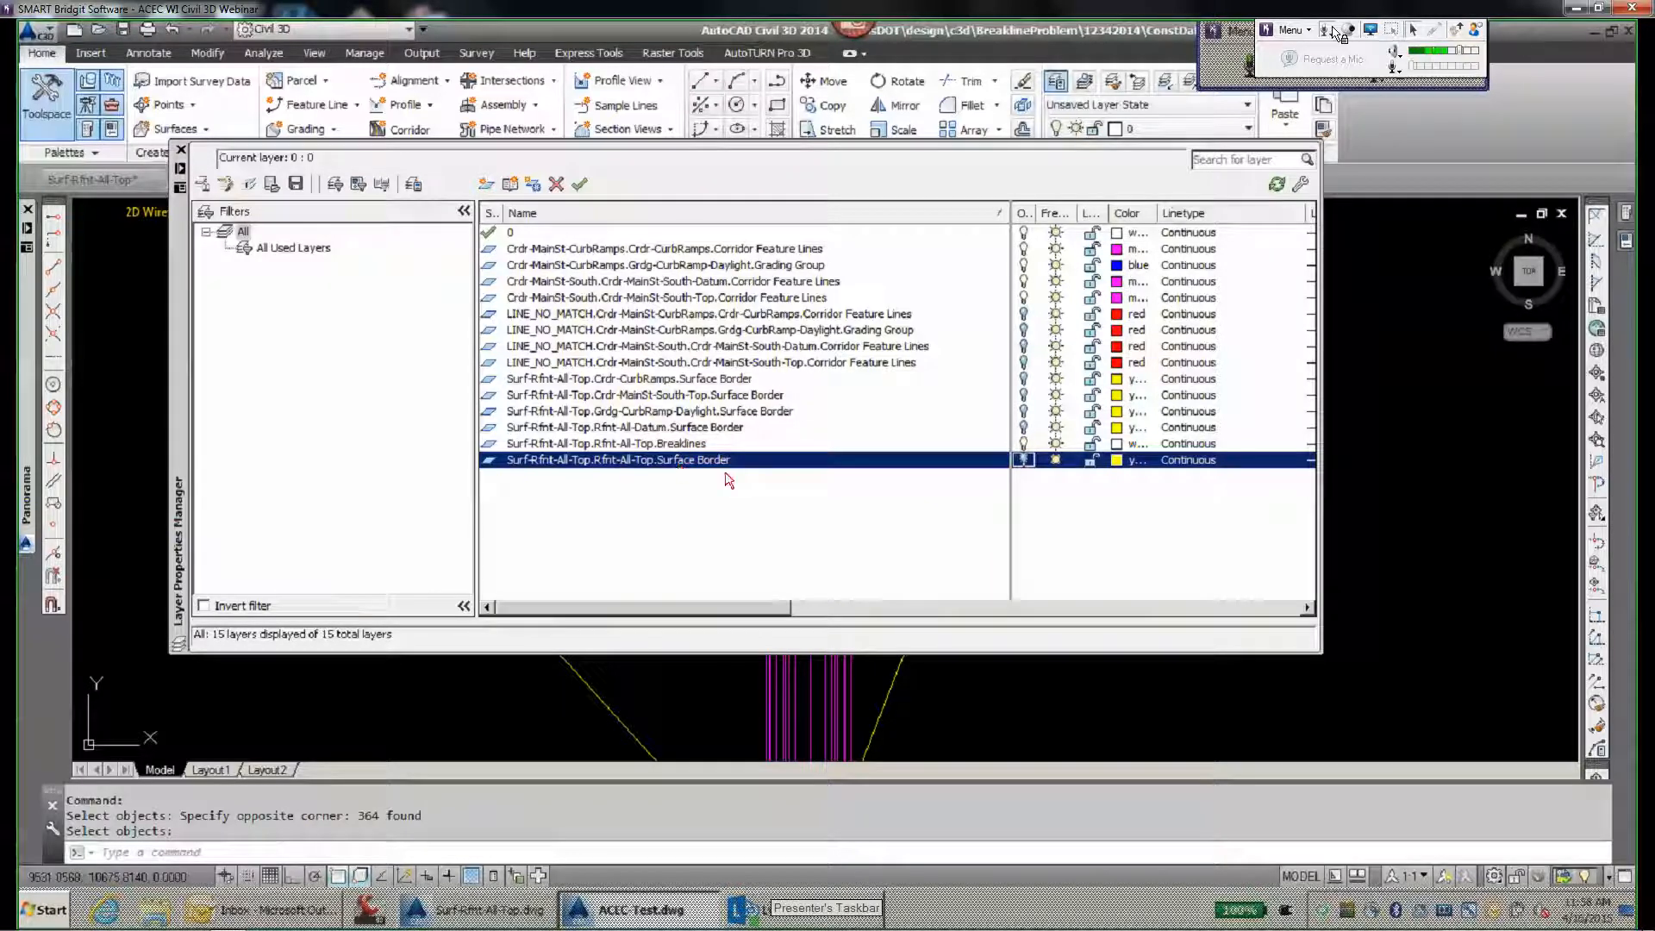
left_click(1025, 458)
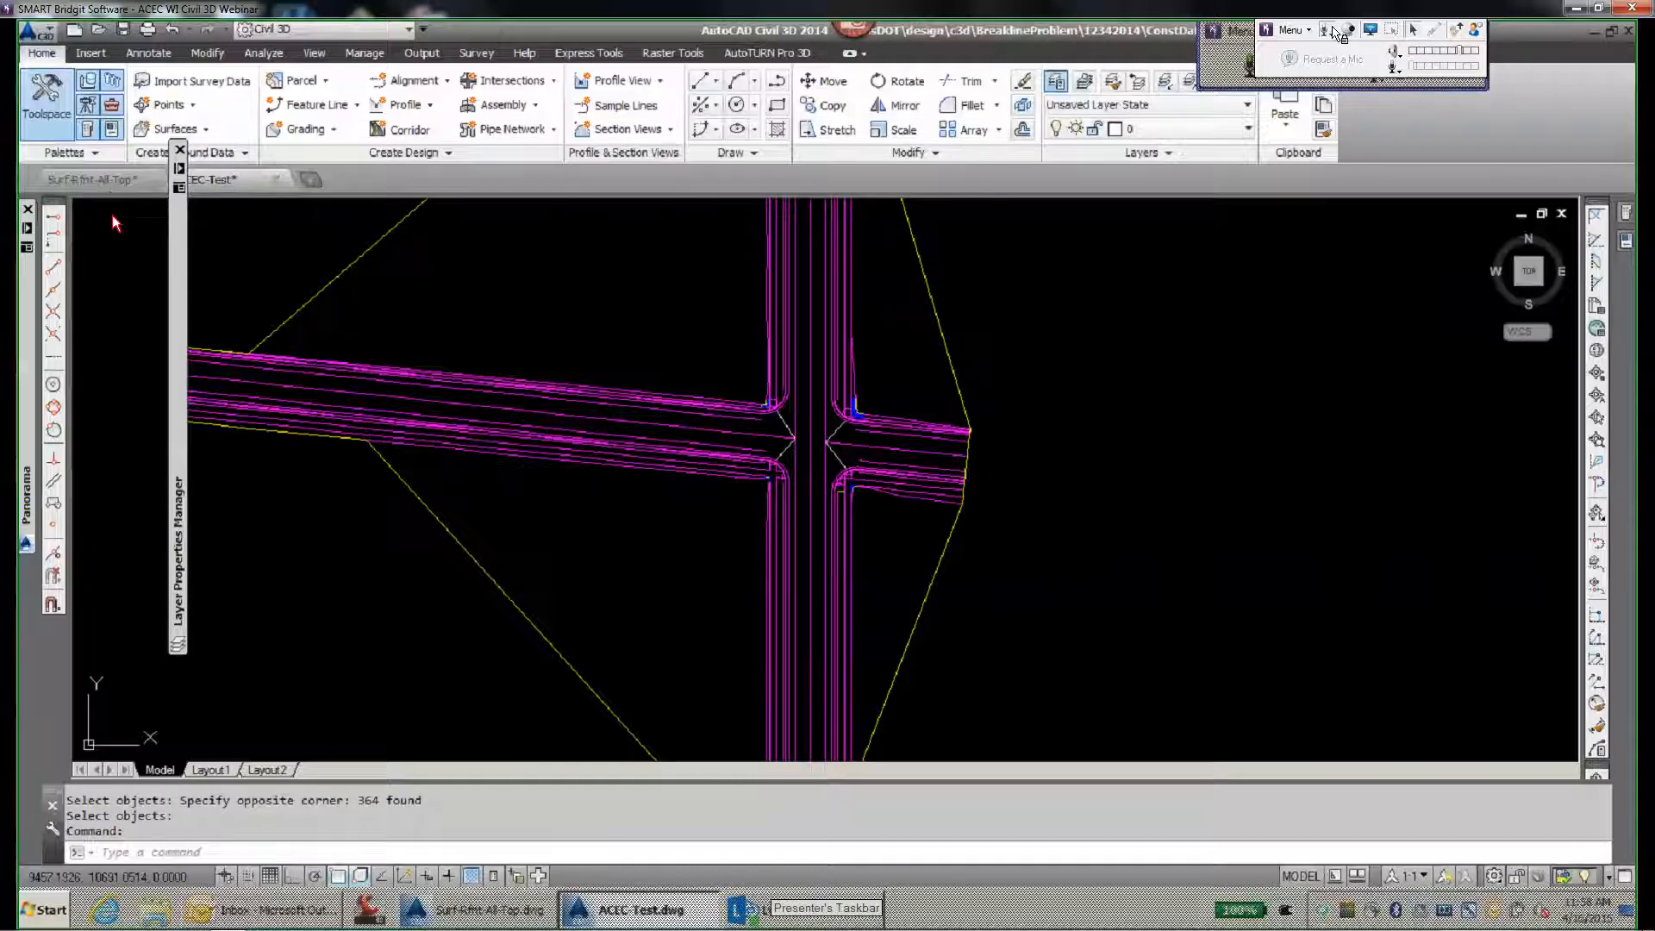
- Add the extracted Rfnt-All-Top surface border to Surface1 as an outer boundary, and close the Event Viewer
mouse_move(26, 233)
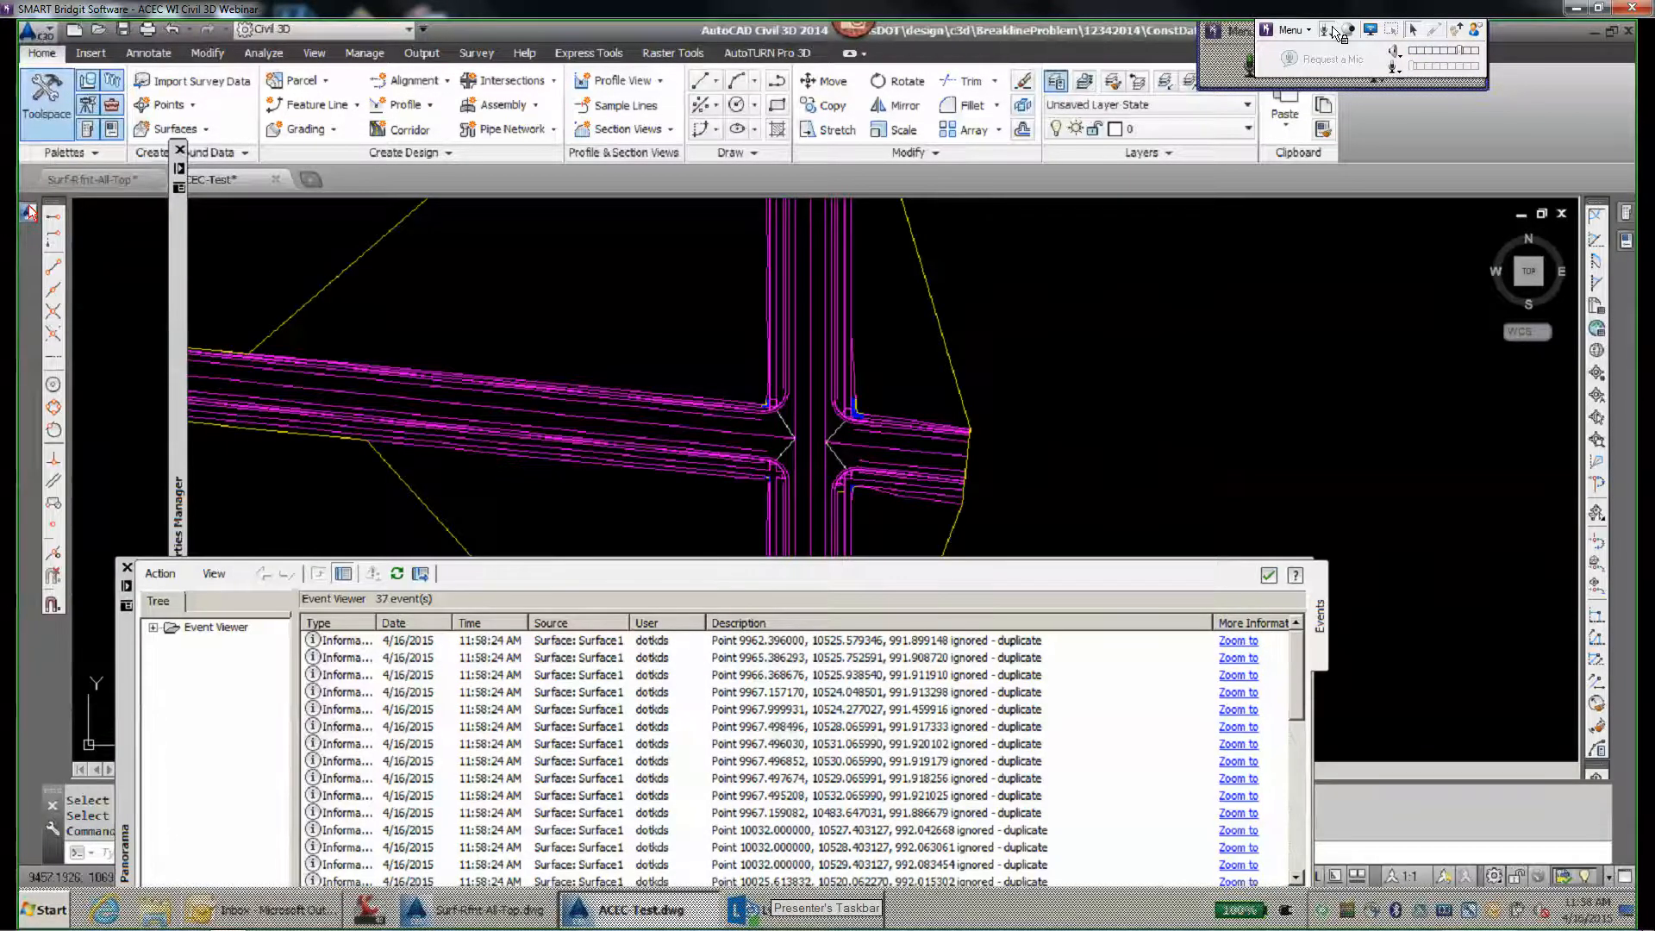
mouse_move(26, 362)
left_click(238, 471)
right_click(237, 470)
left_click(295, 483)
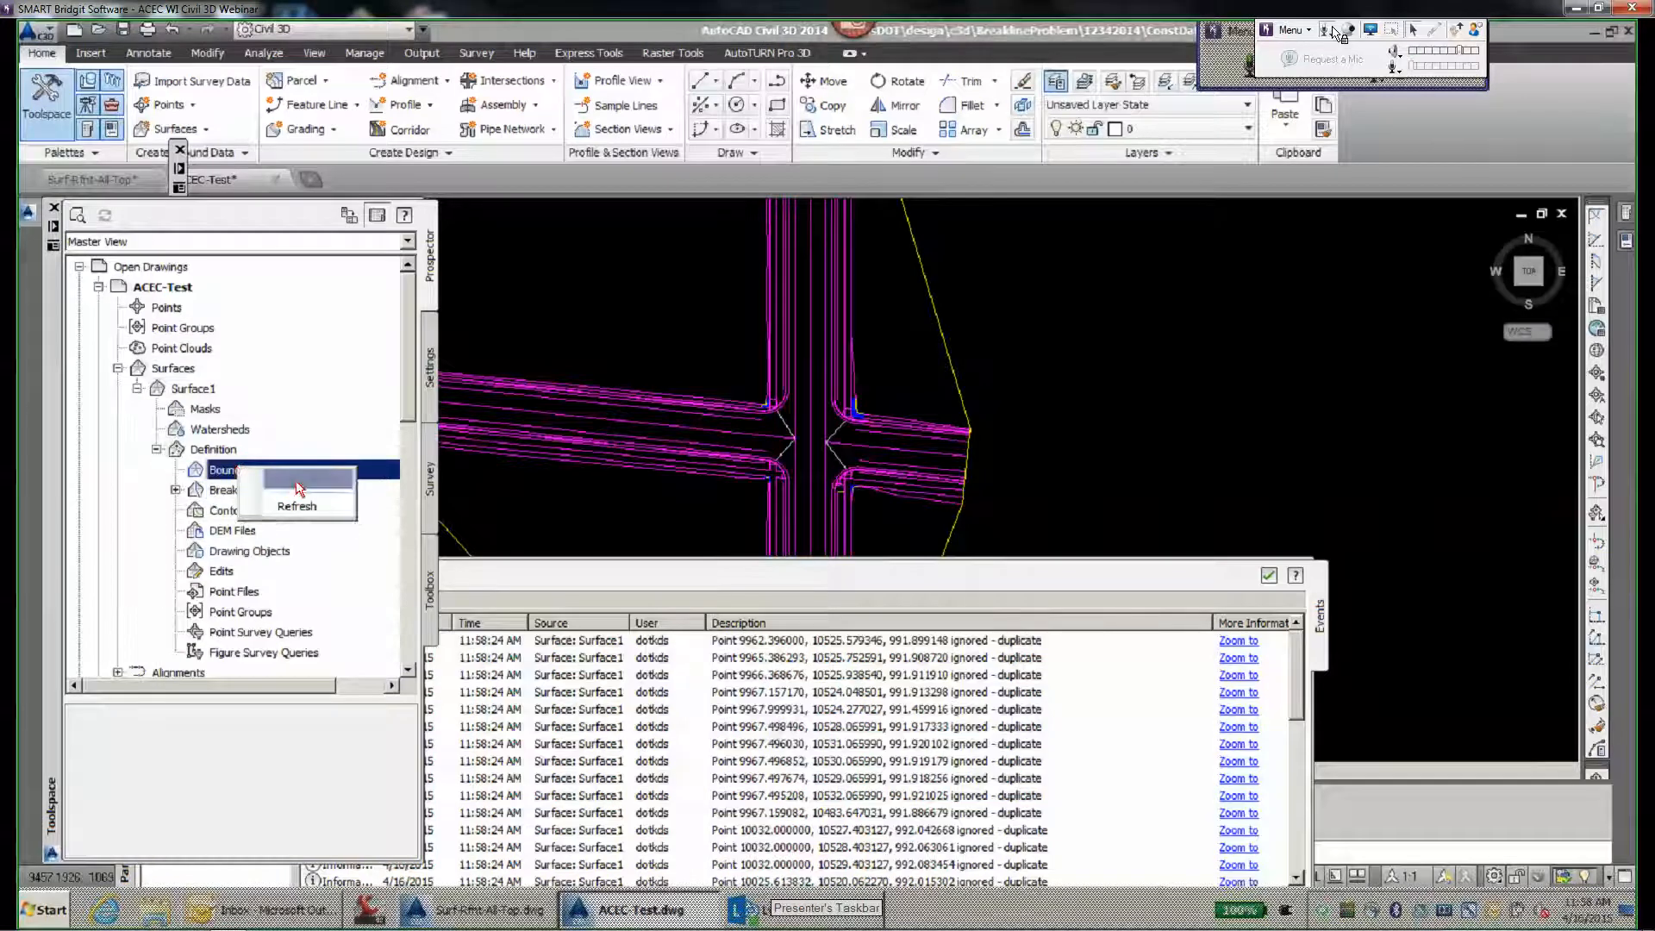
left_click(122, 418)
scroll(759, 406, "up", 8)
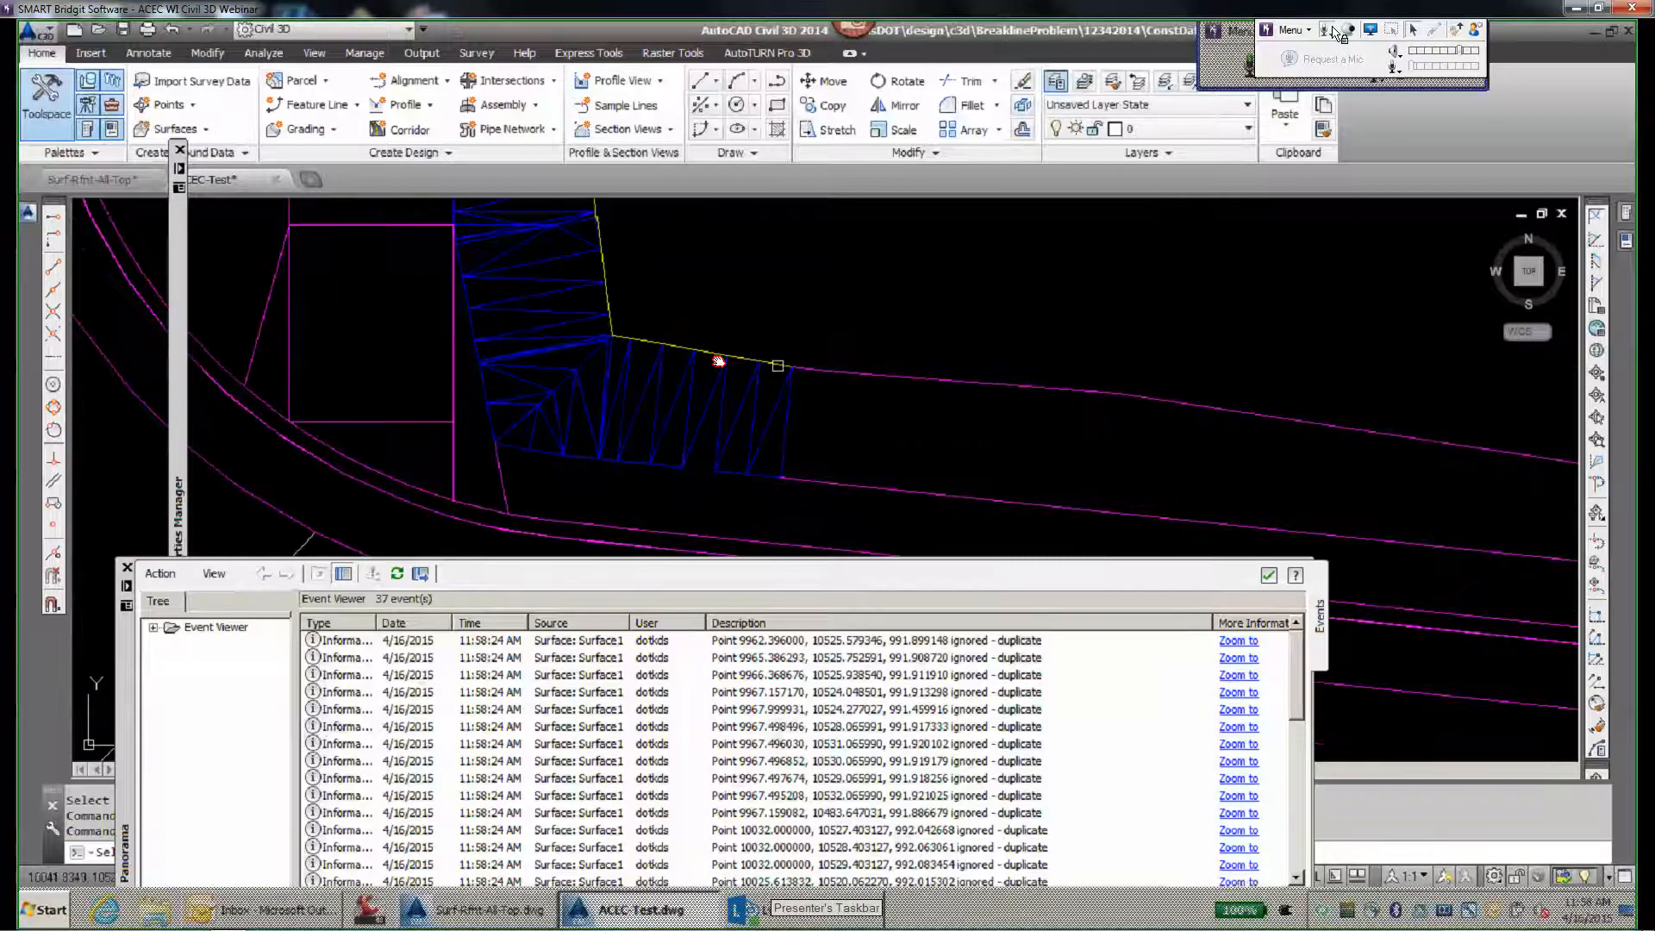
scroll(850, 351, "down", 8)
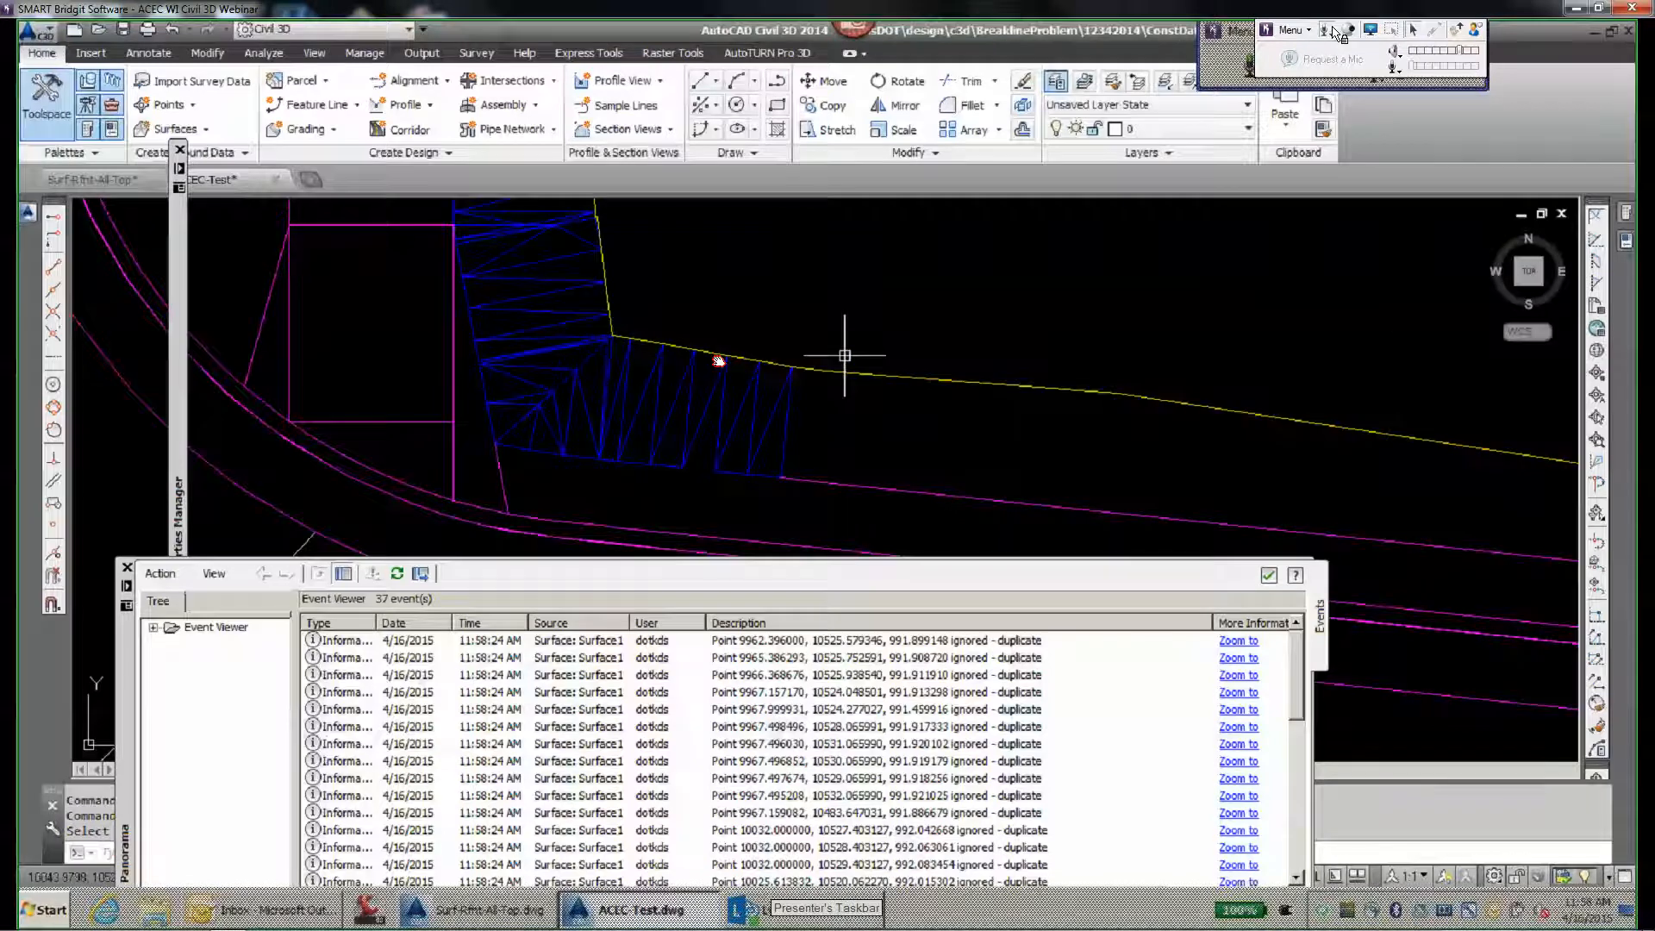
left_click(127, 567)
- Edit Surface1's Standard style so triangles are visible in the Plan view direction, and deselect the surface
scroll(776, 397, "up", 4)
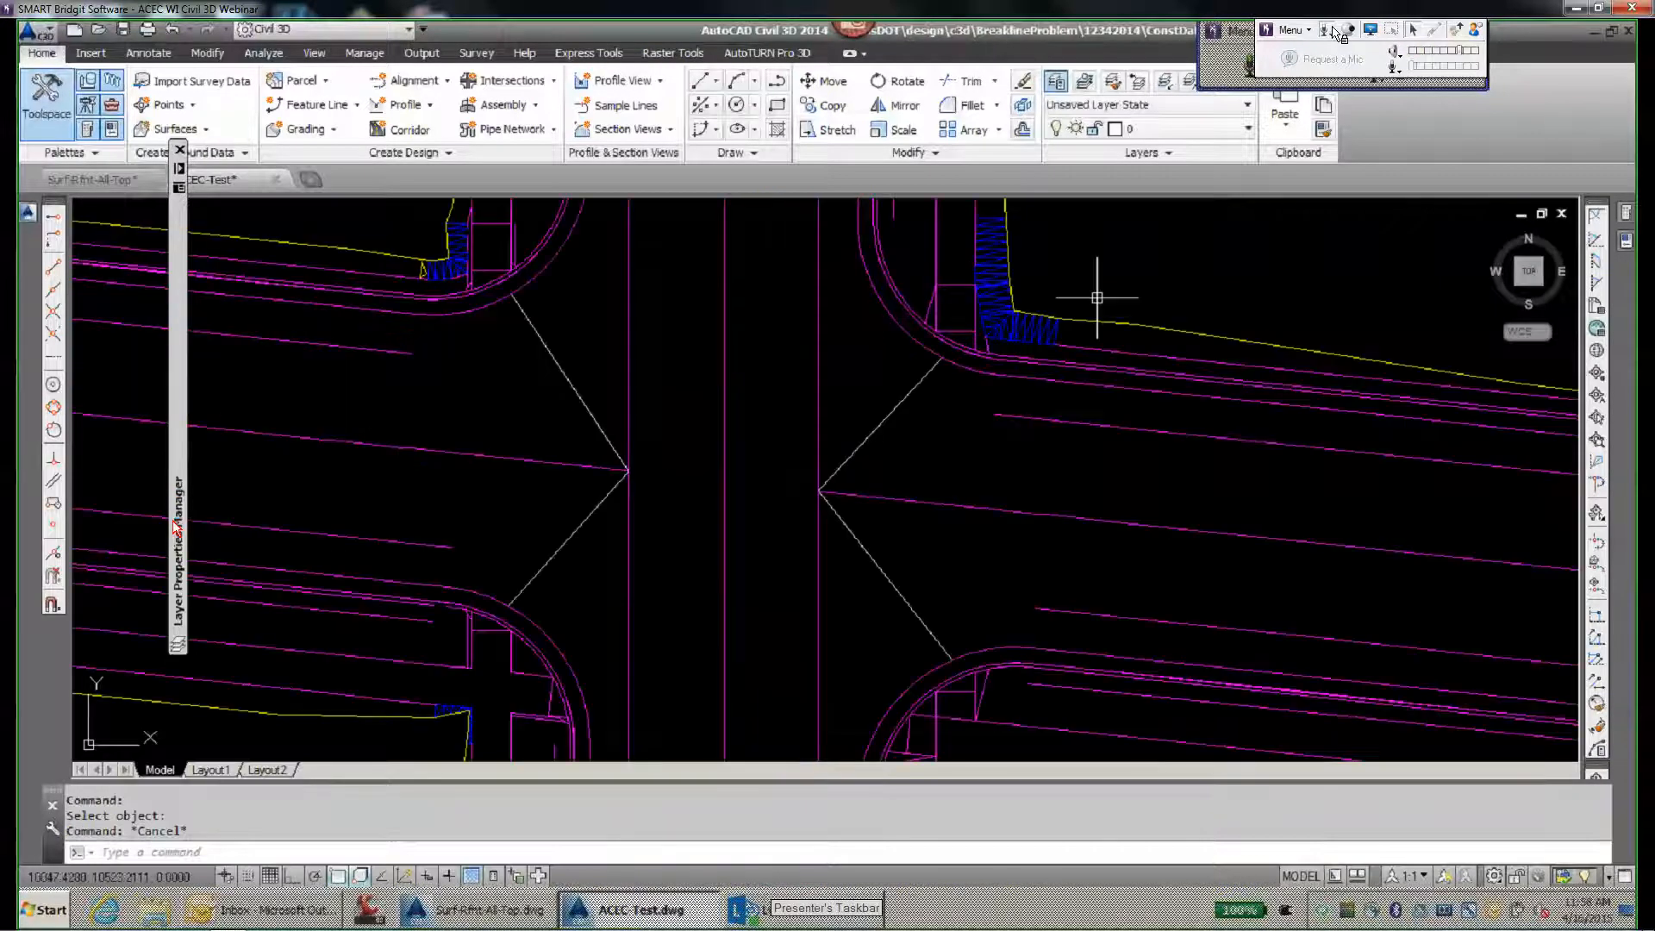
middle_click_drag(1097, 297, 1017, 524)
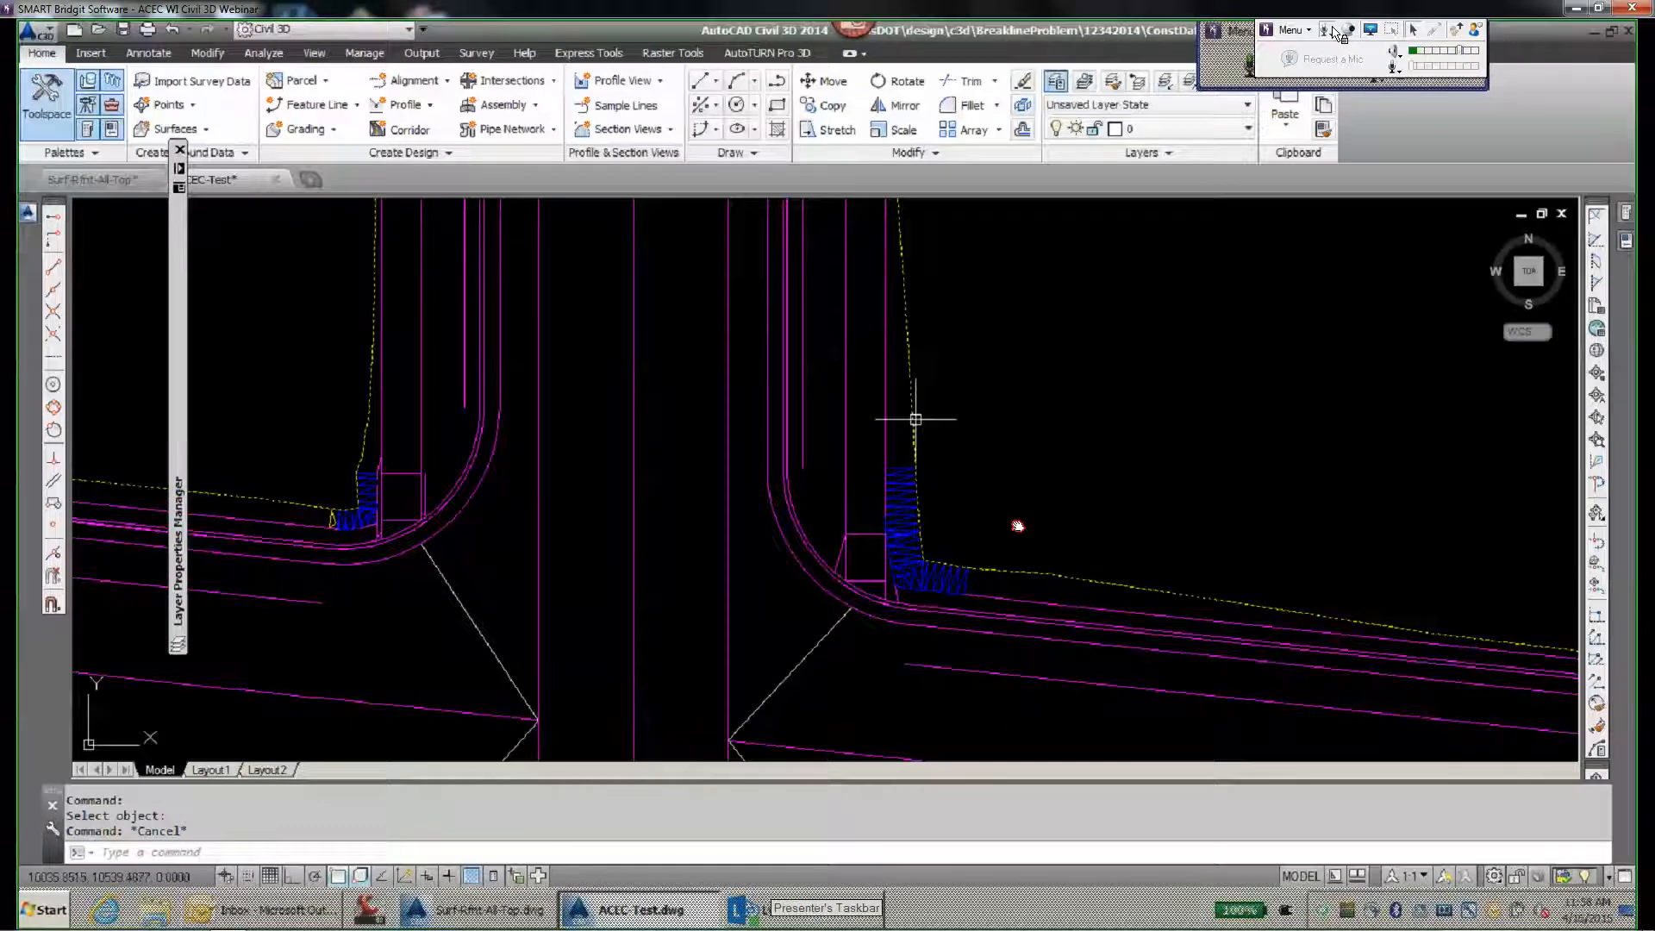
left_click(916, 420)
left_click(310, 124)
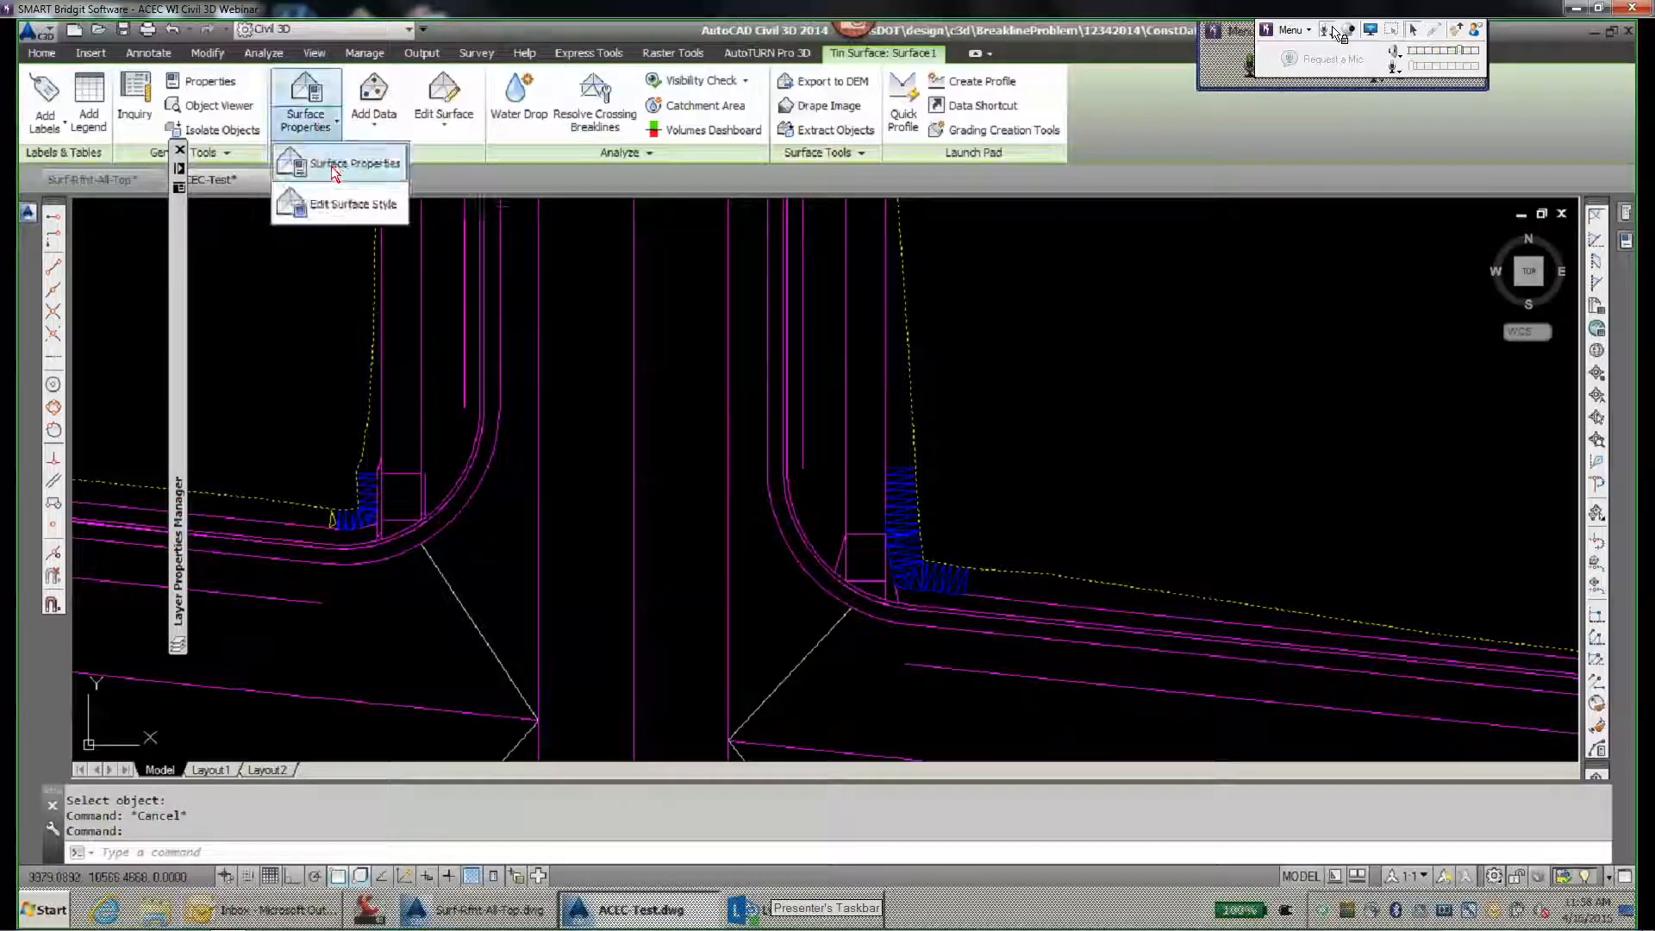
left_click(352, 205)
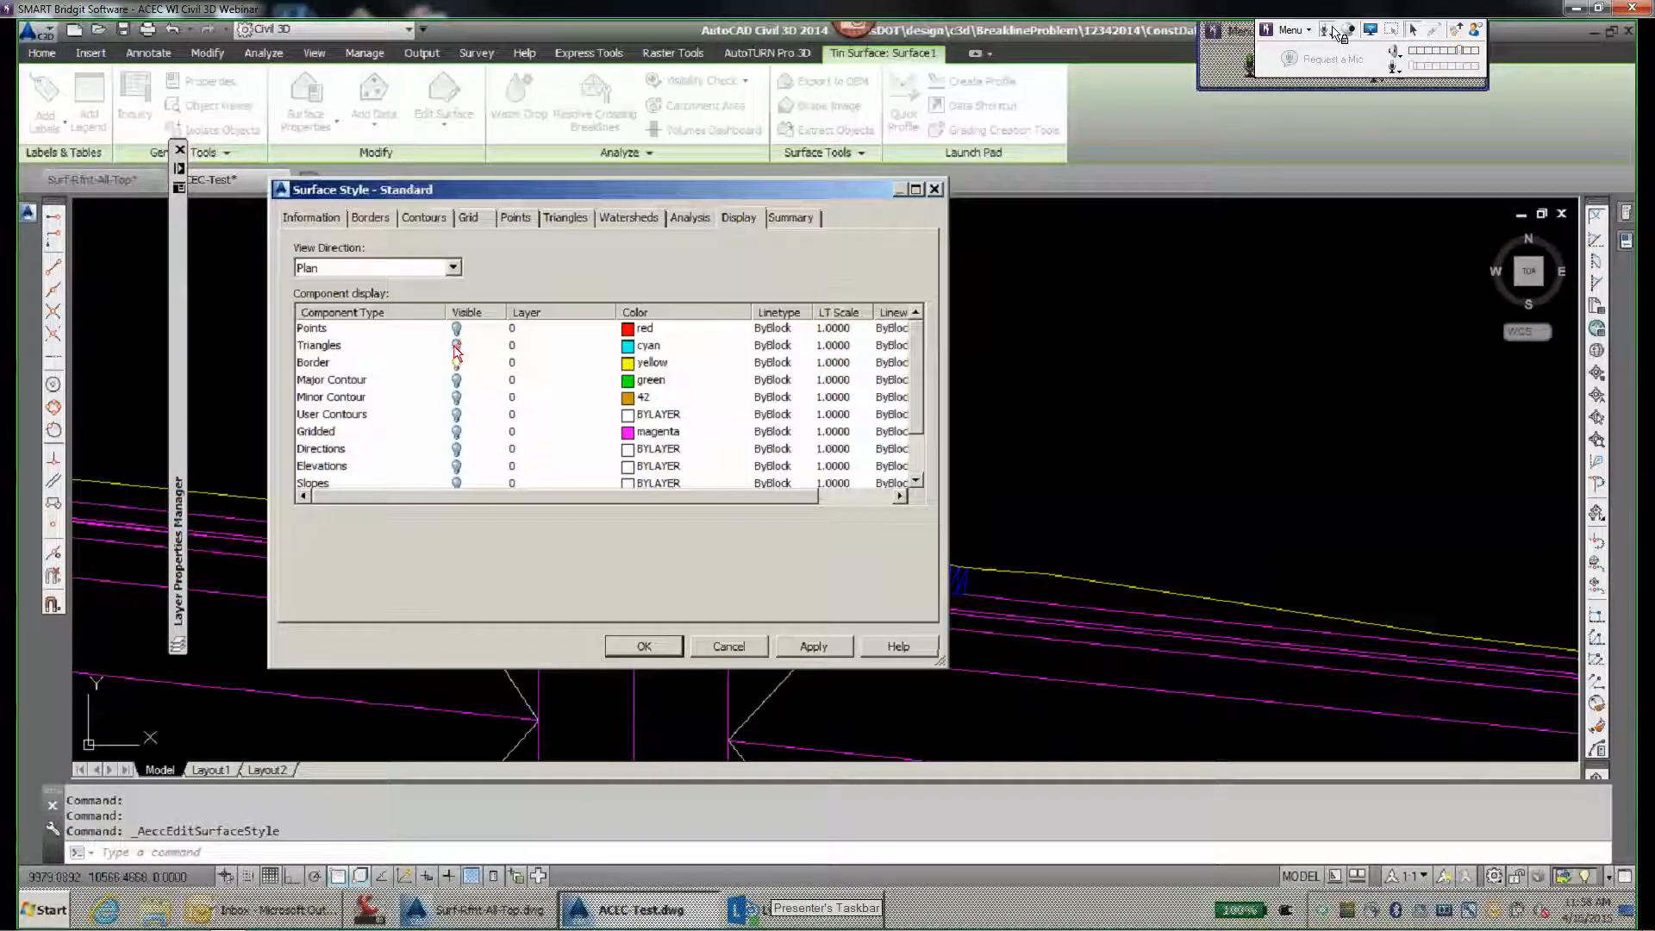
left_click(456, 349)
left_click(644, 646)
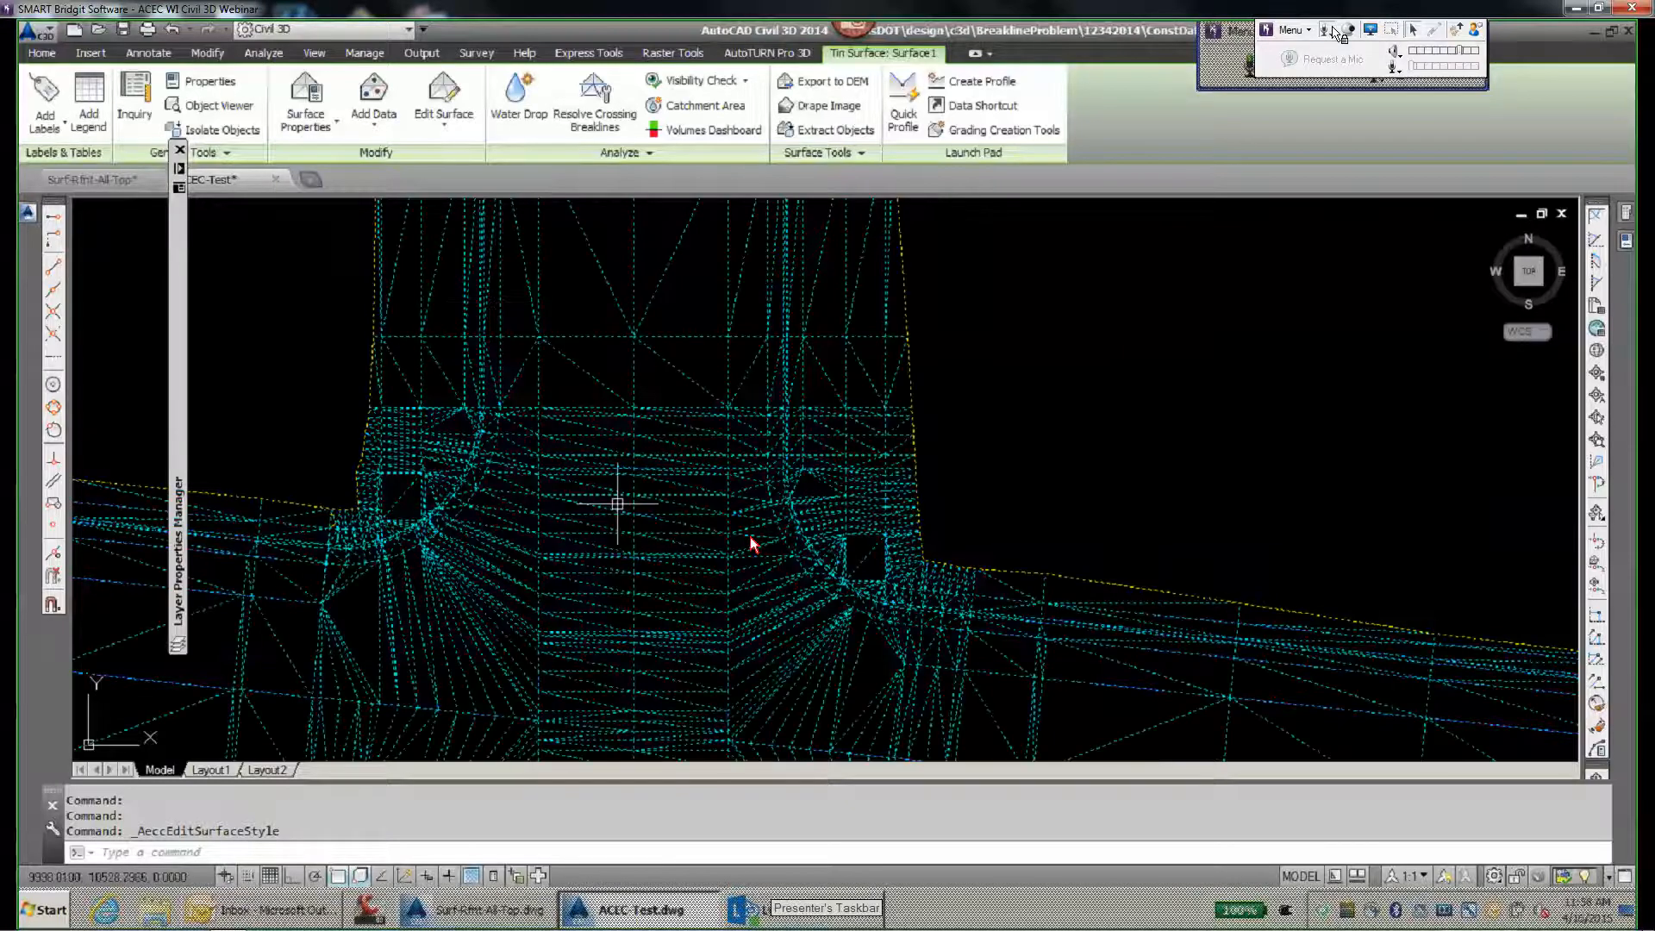
scroll(750, 544, "down", 3)
key("Escape")
- Orbit the intersection into an oblique 3D view and apply the Shaded visual style
middle_click_drag(667, 619, 716, 428, "shift")
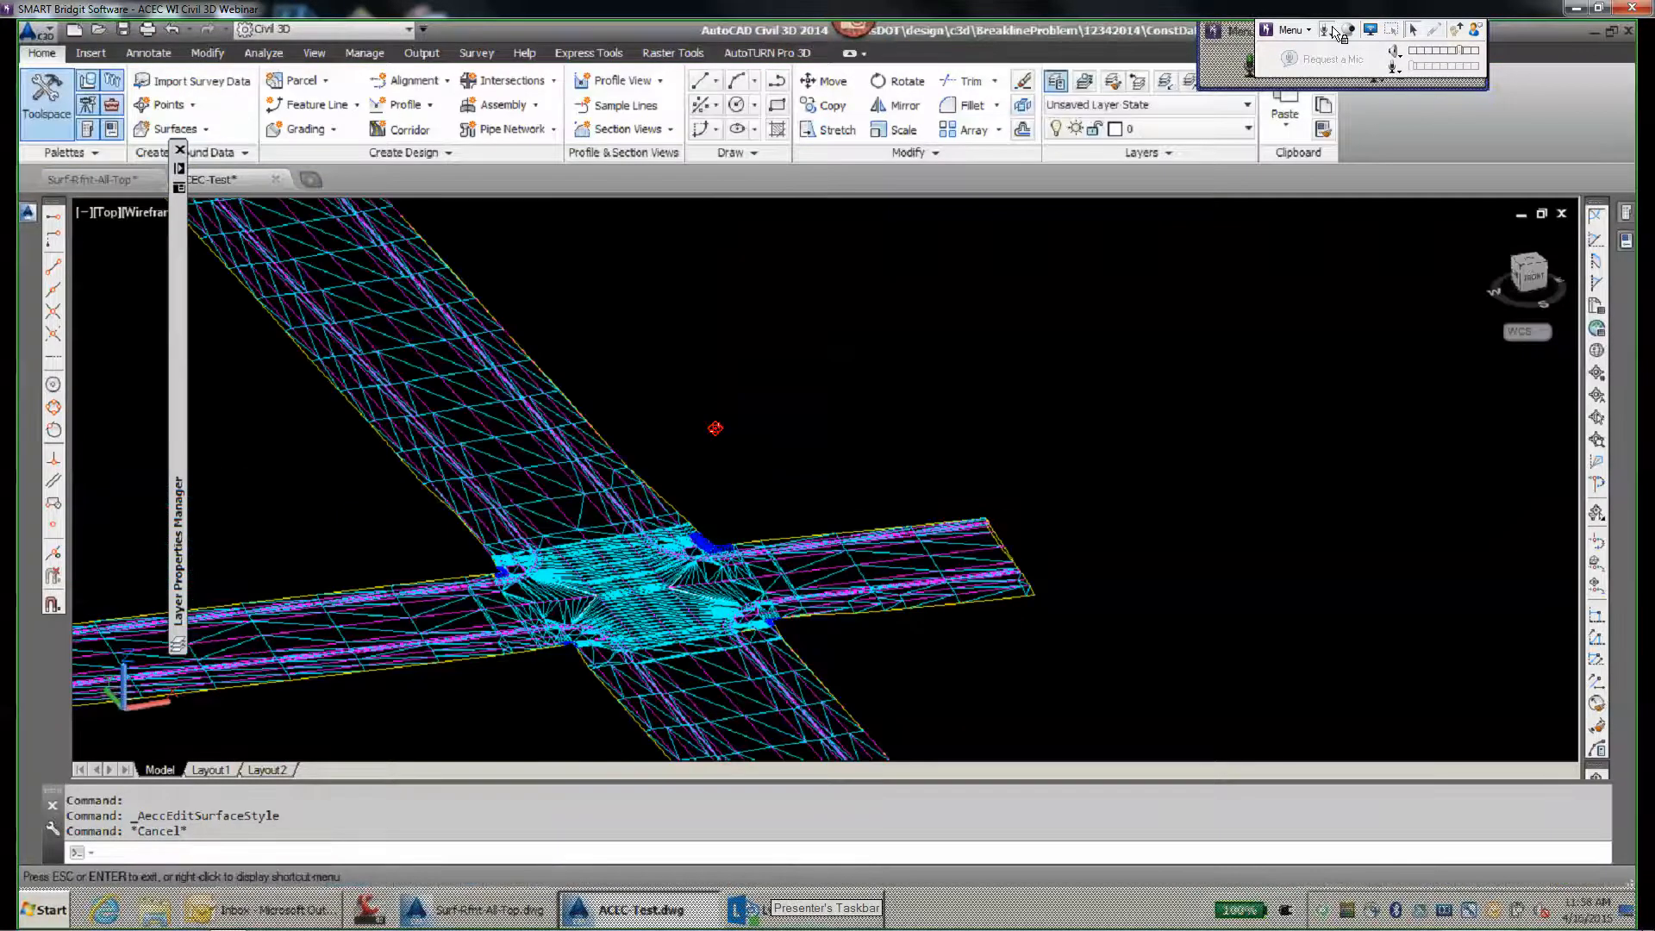
left_click(143, 214)
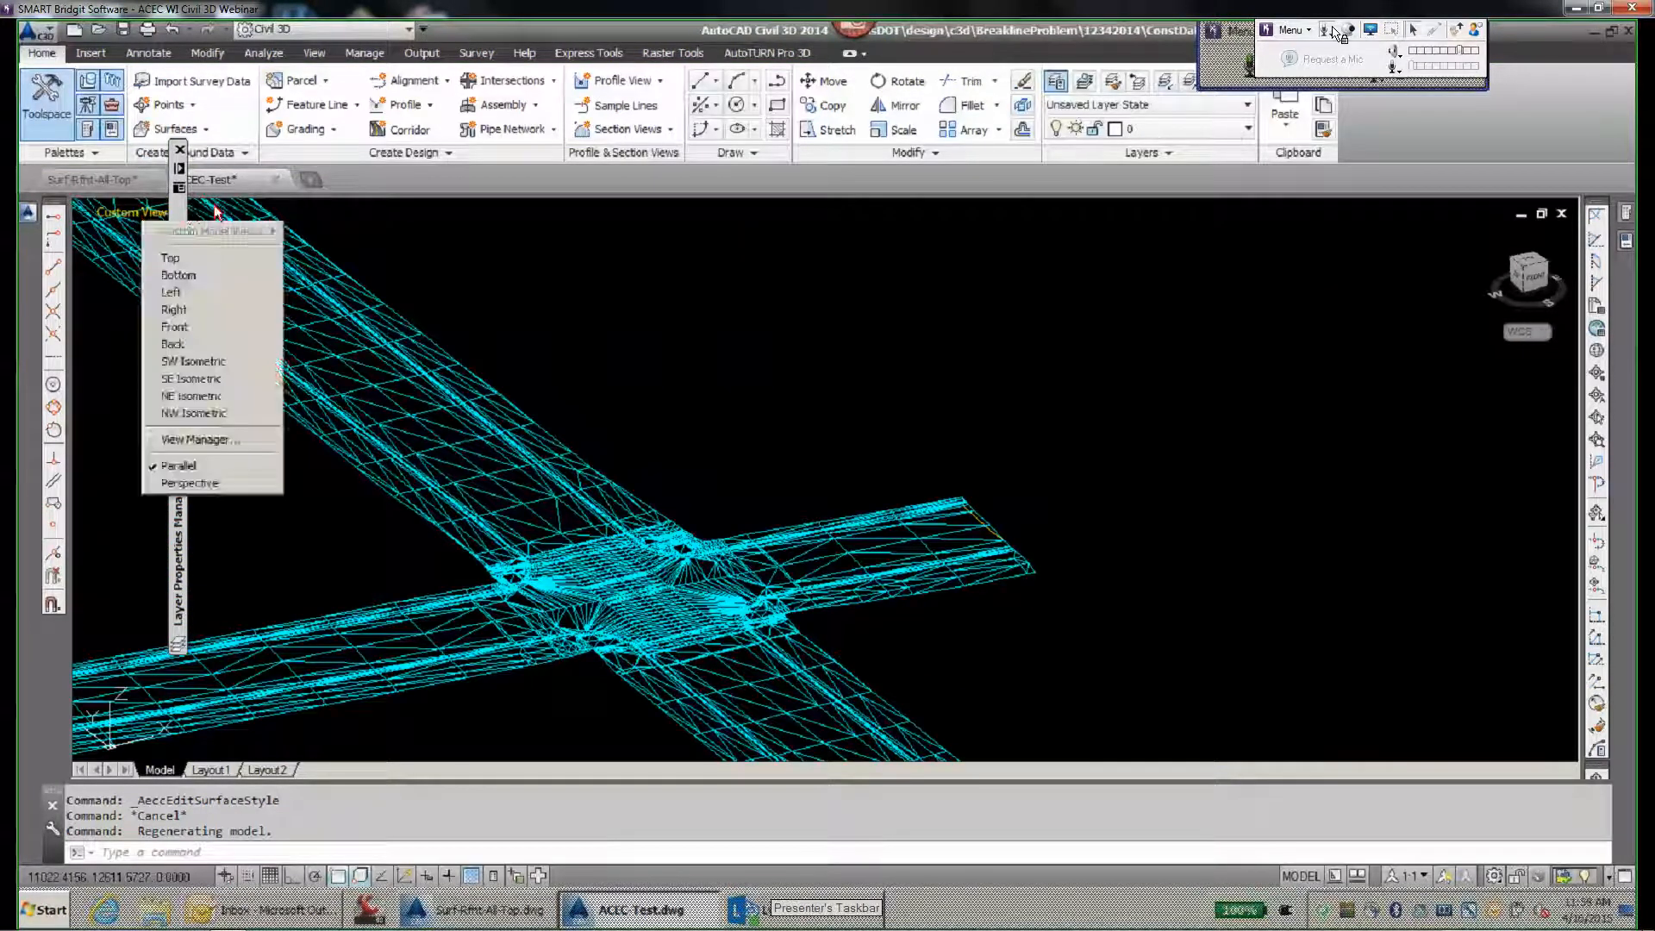
left_click(221, 213)
left_click(221, 213)
left_click(270, 329)
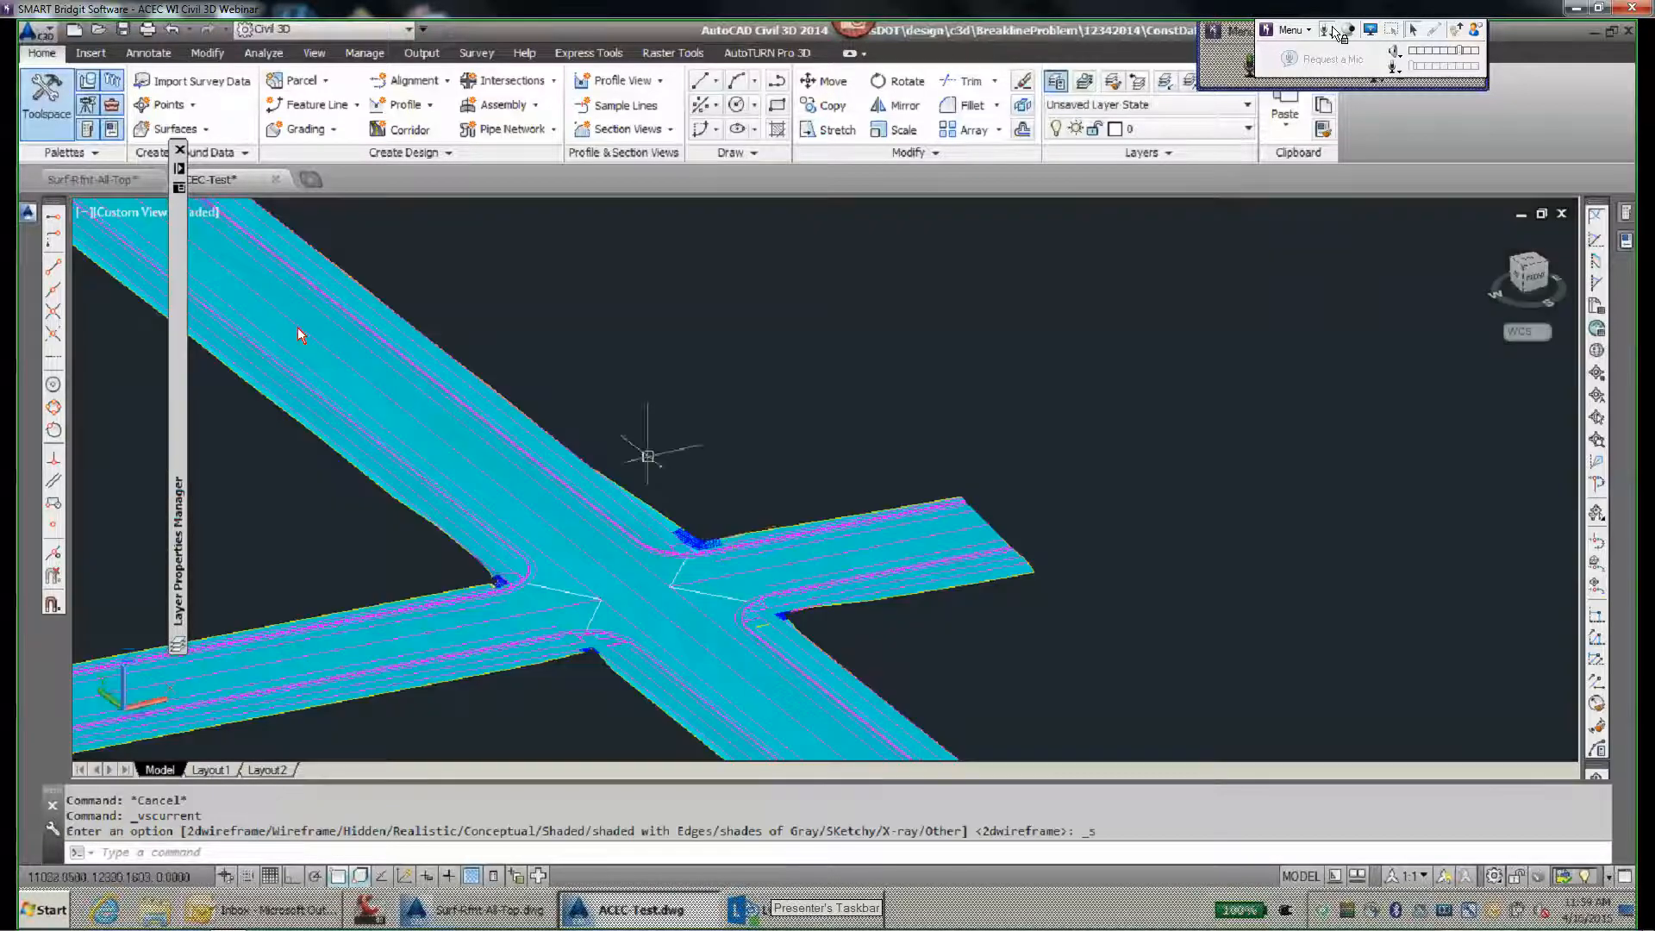
- Turn off the layer Crdr-MainSt-CurbRamps.Grdg-CurbRamp-Daylight.Grading Group
scroll(297, 327, "up", 4)
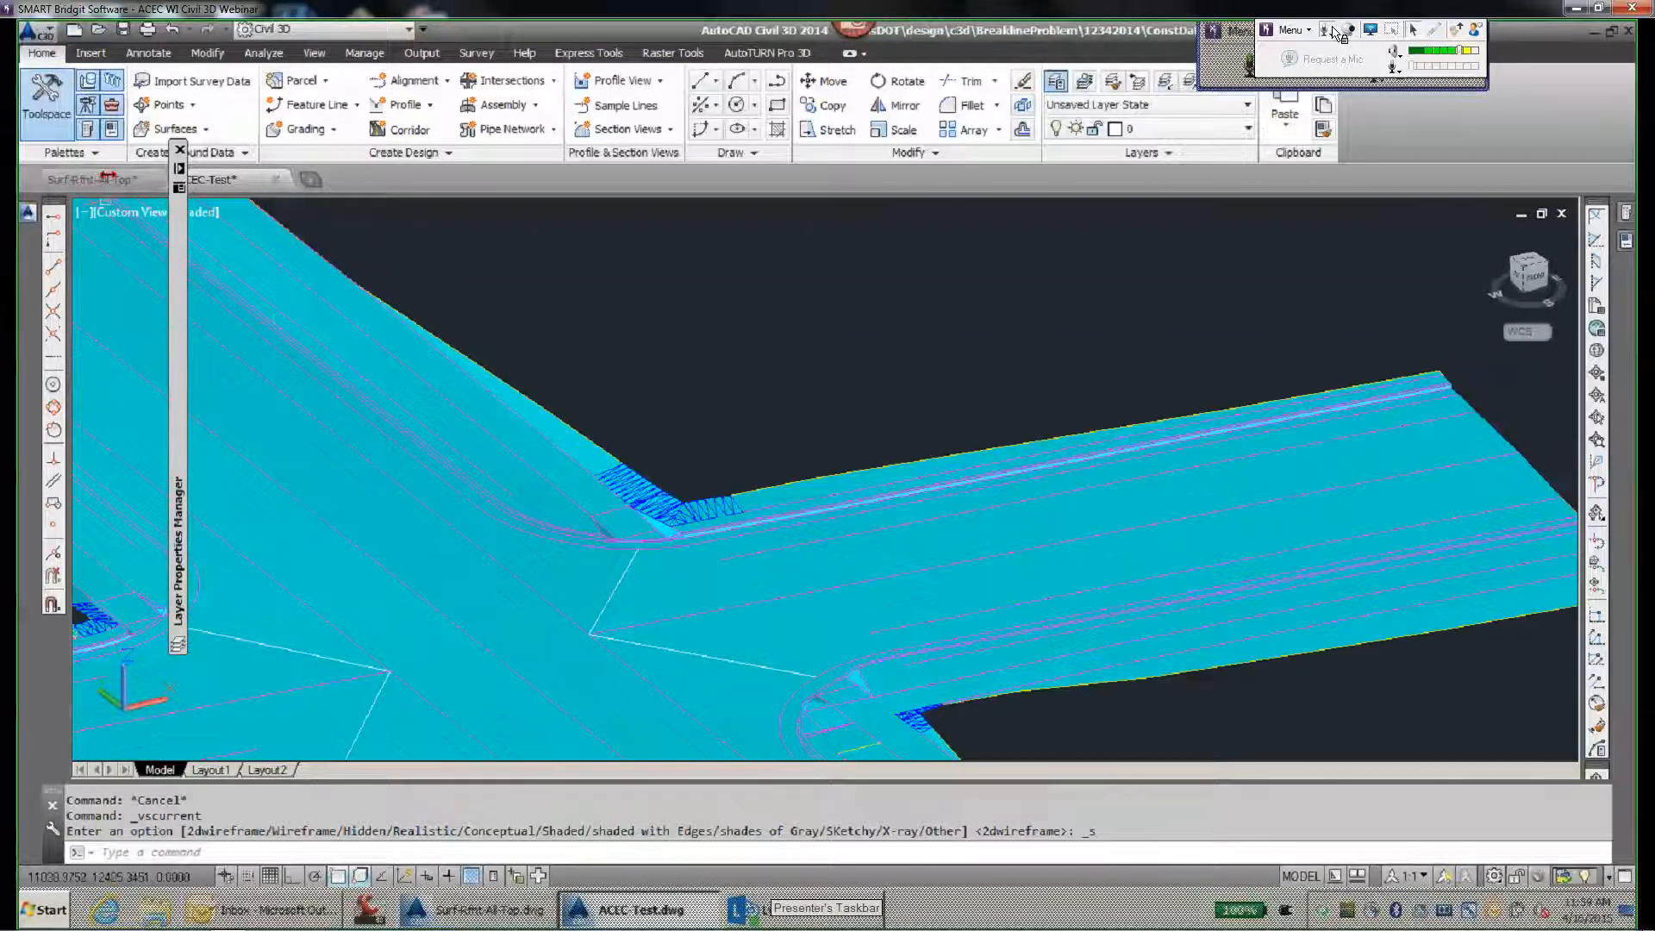
mouse_move(177, 267)
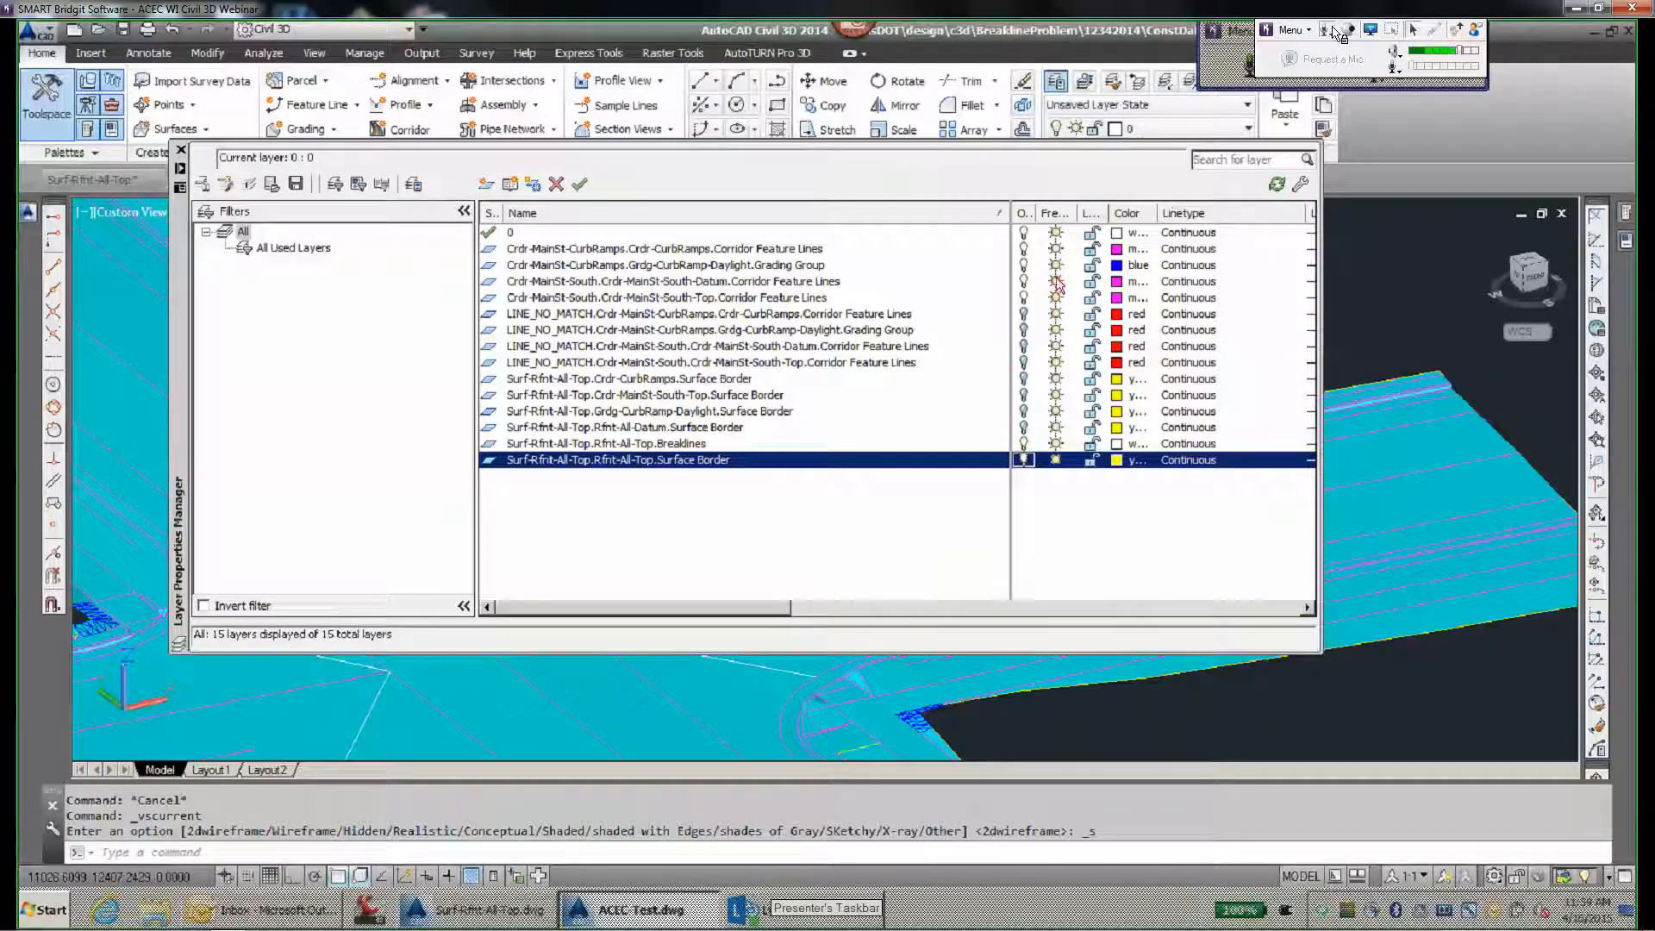
left_click(1020, 265)
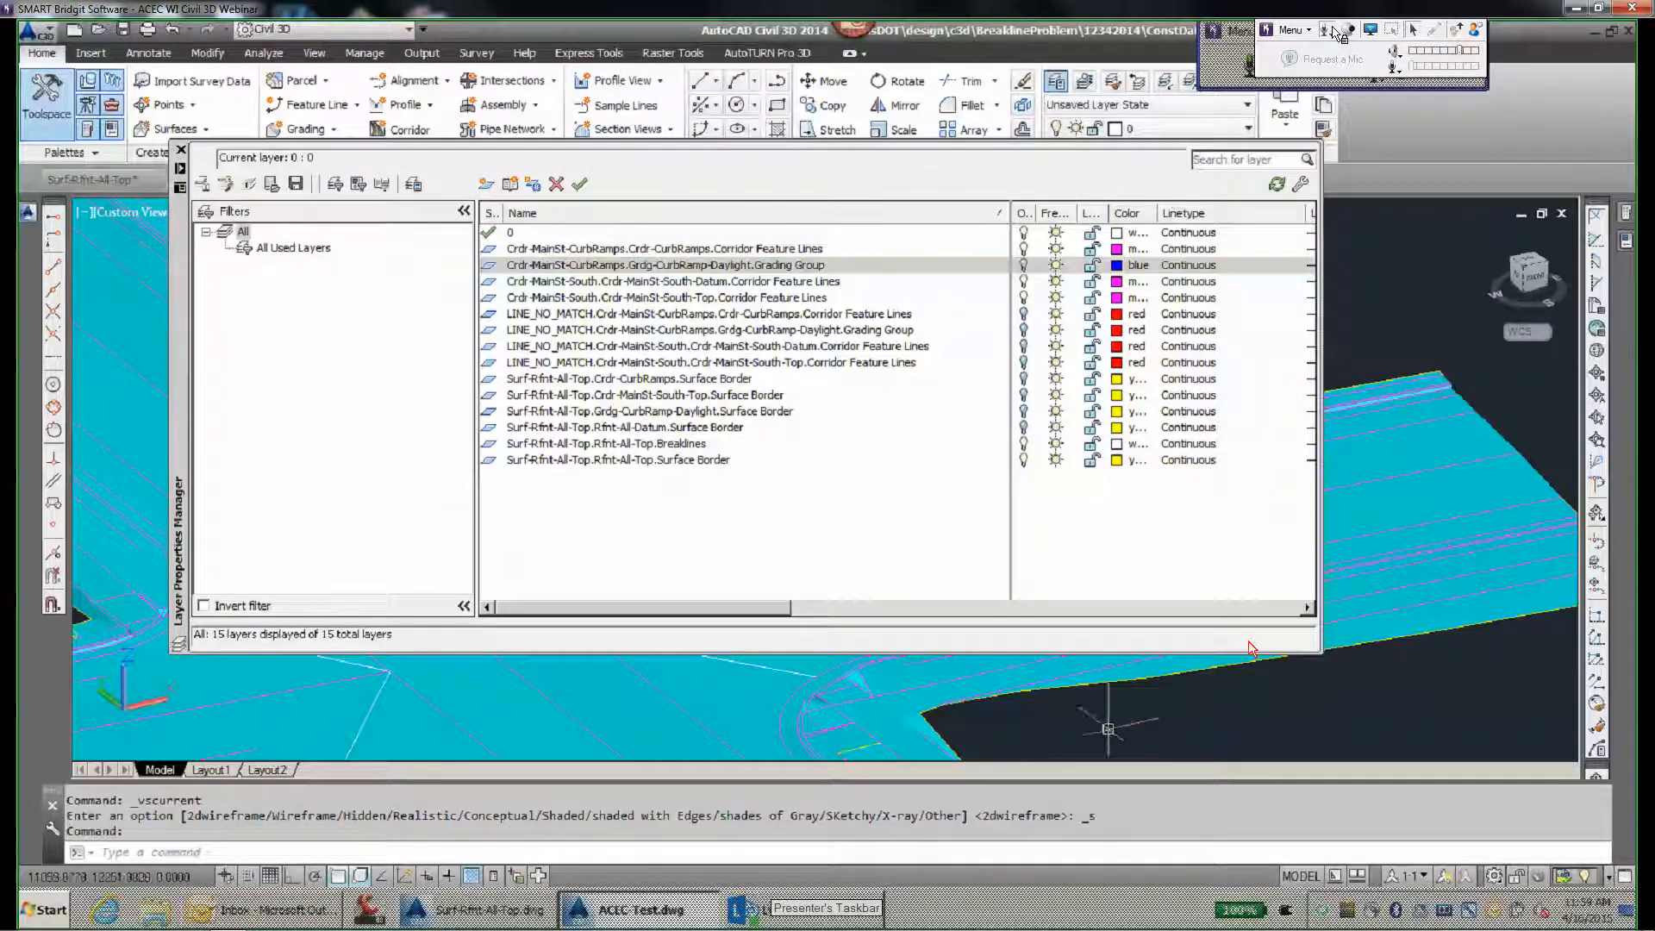
- Examine the shaded surface at the curb ramp corners and across the whole intersection from several angles
scroll(810, 616, "up", 5)
scroll(810, 616, "up", 2)
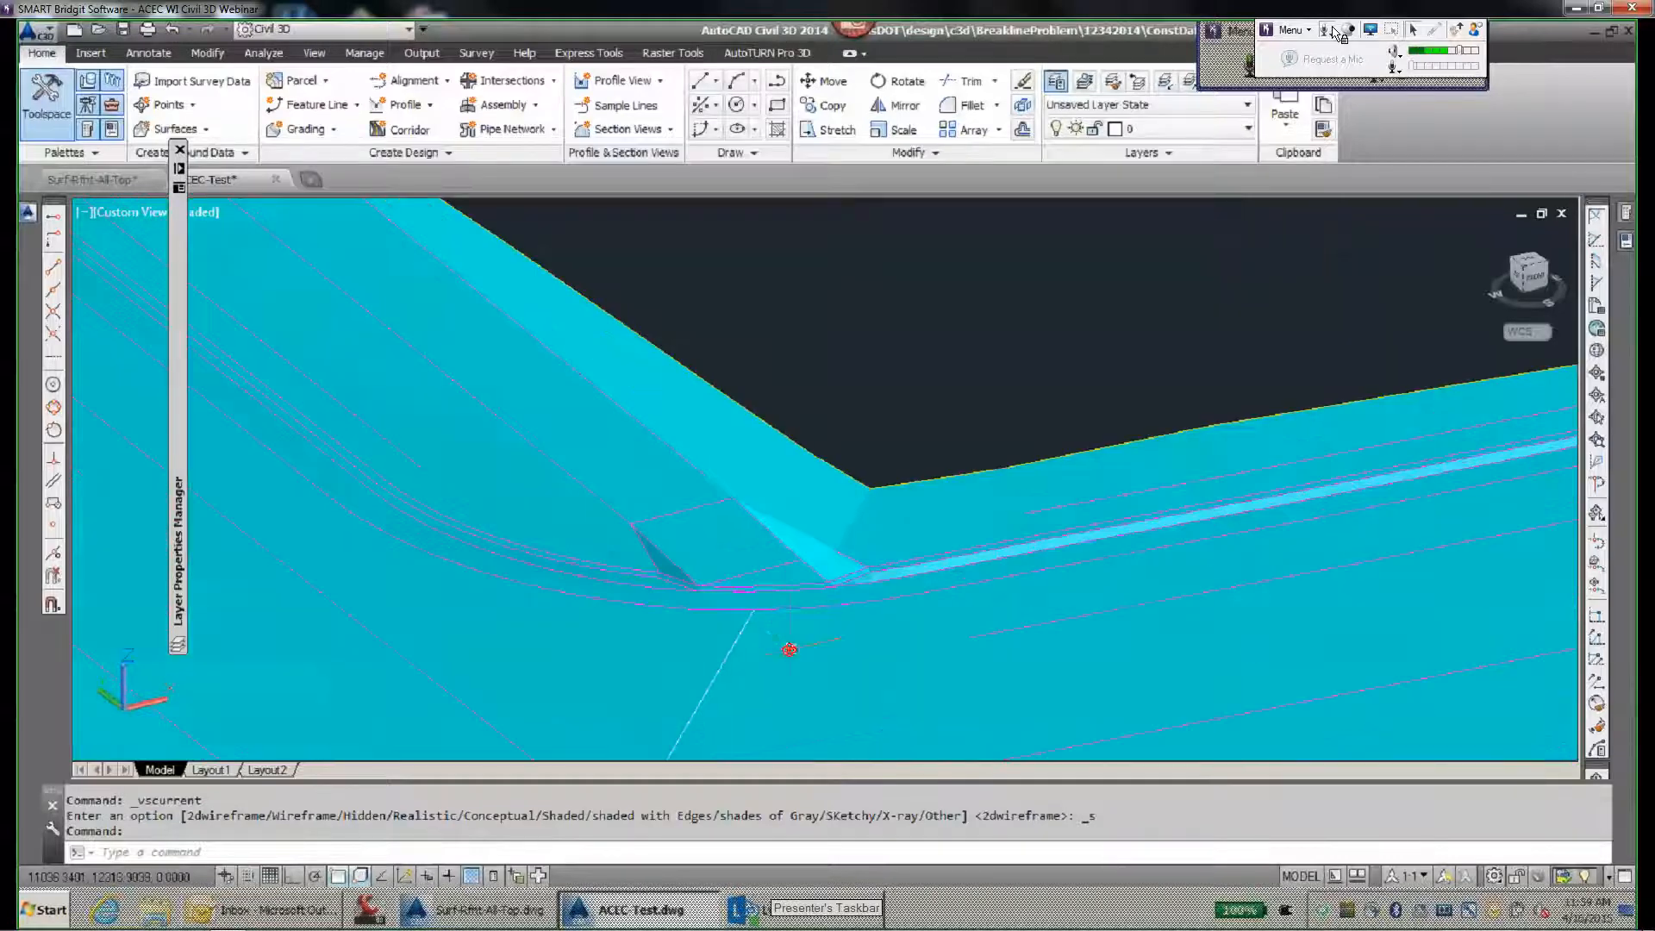
middle_click_drag(787, 650, 392, 571, "shift")
scroll(742, 540, "up", 4)
middle_click_drag(464, 406, 480, 351)
scroll(687, 380, "down", 5)
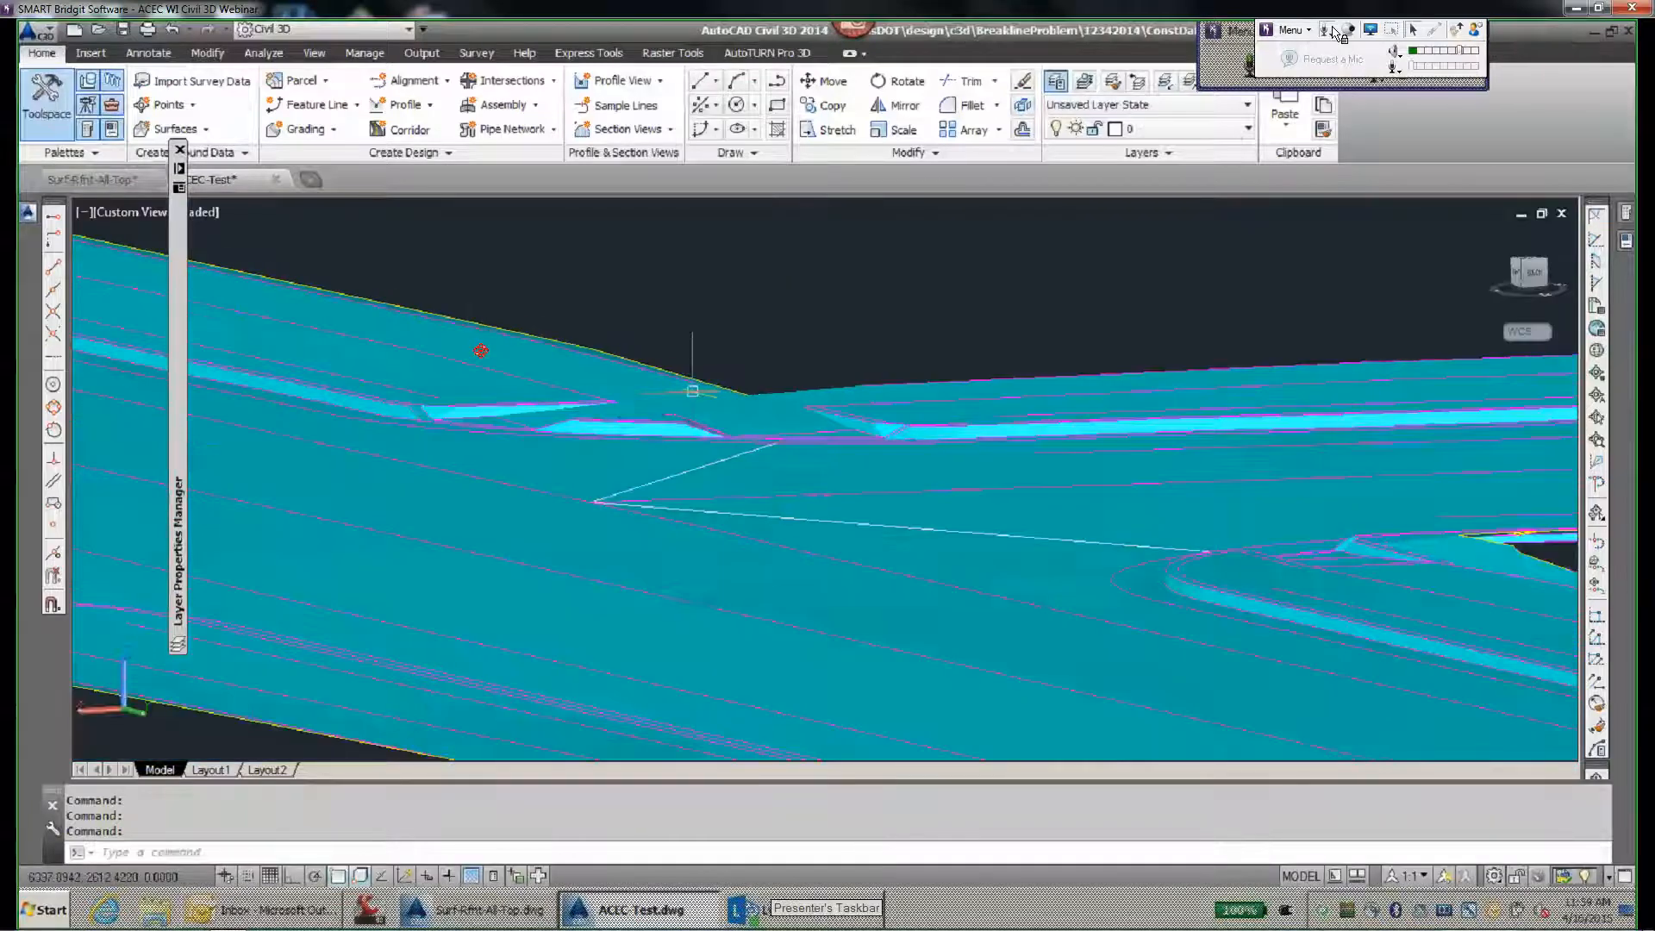
scroll(648, 485, "up", 2)
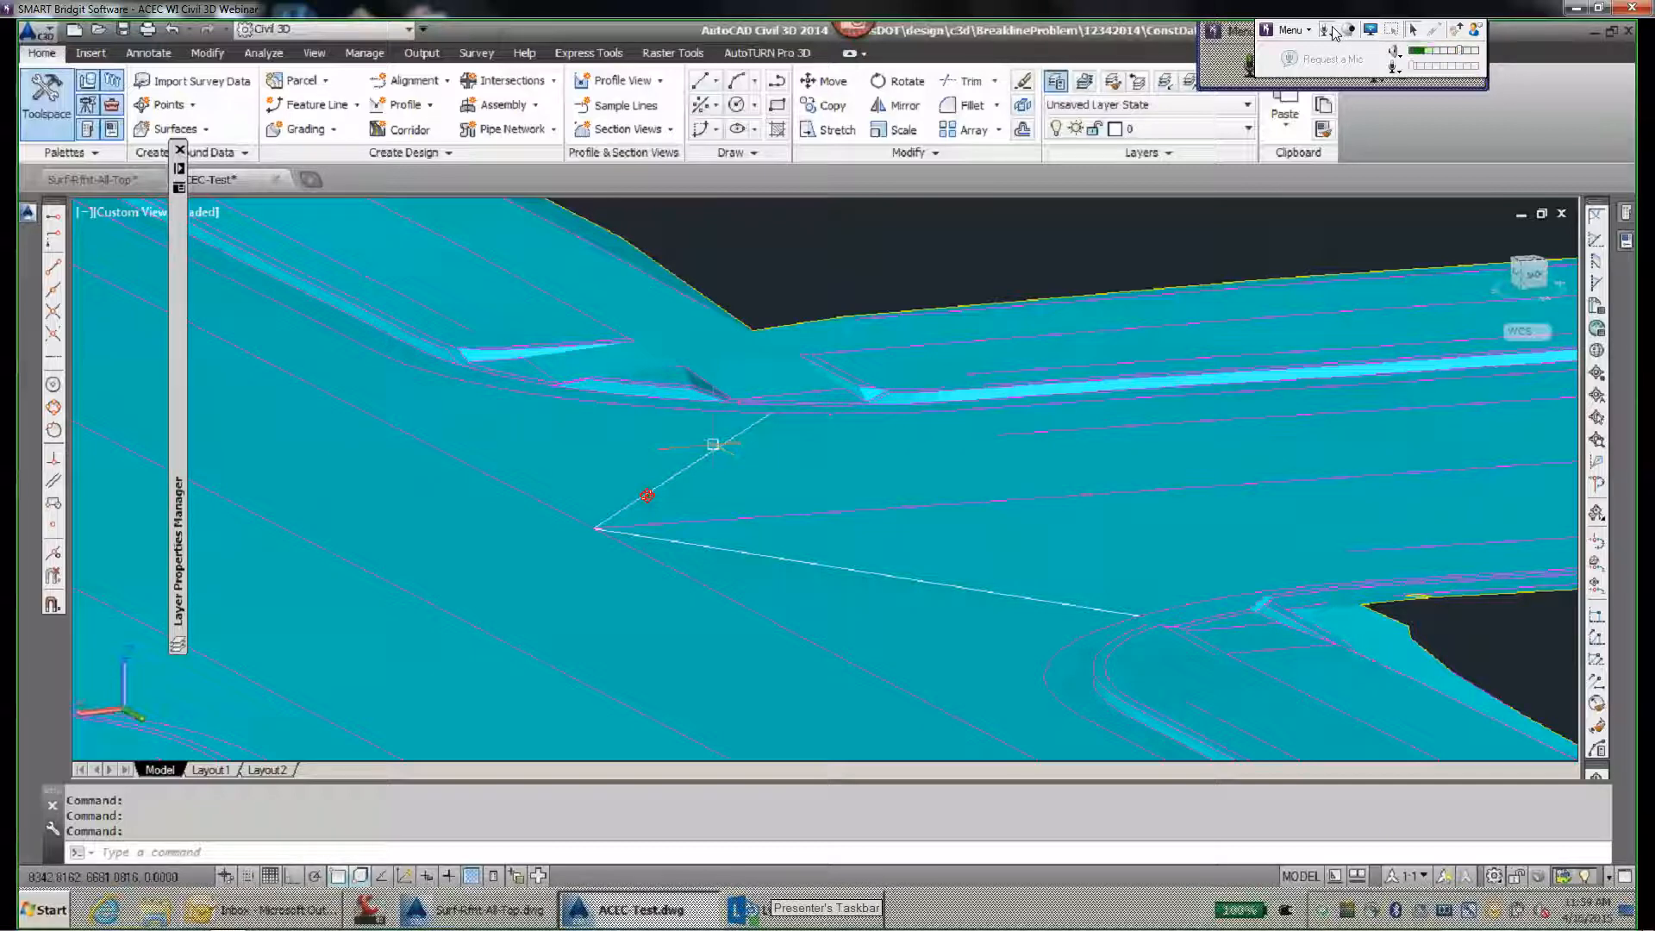
scroll(713, 444, "down", 3)
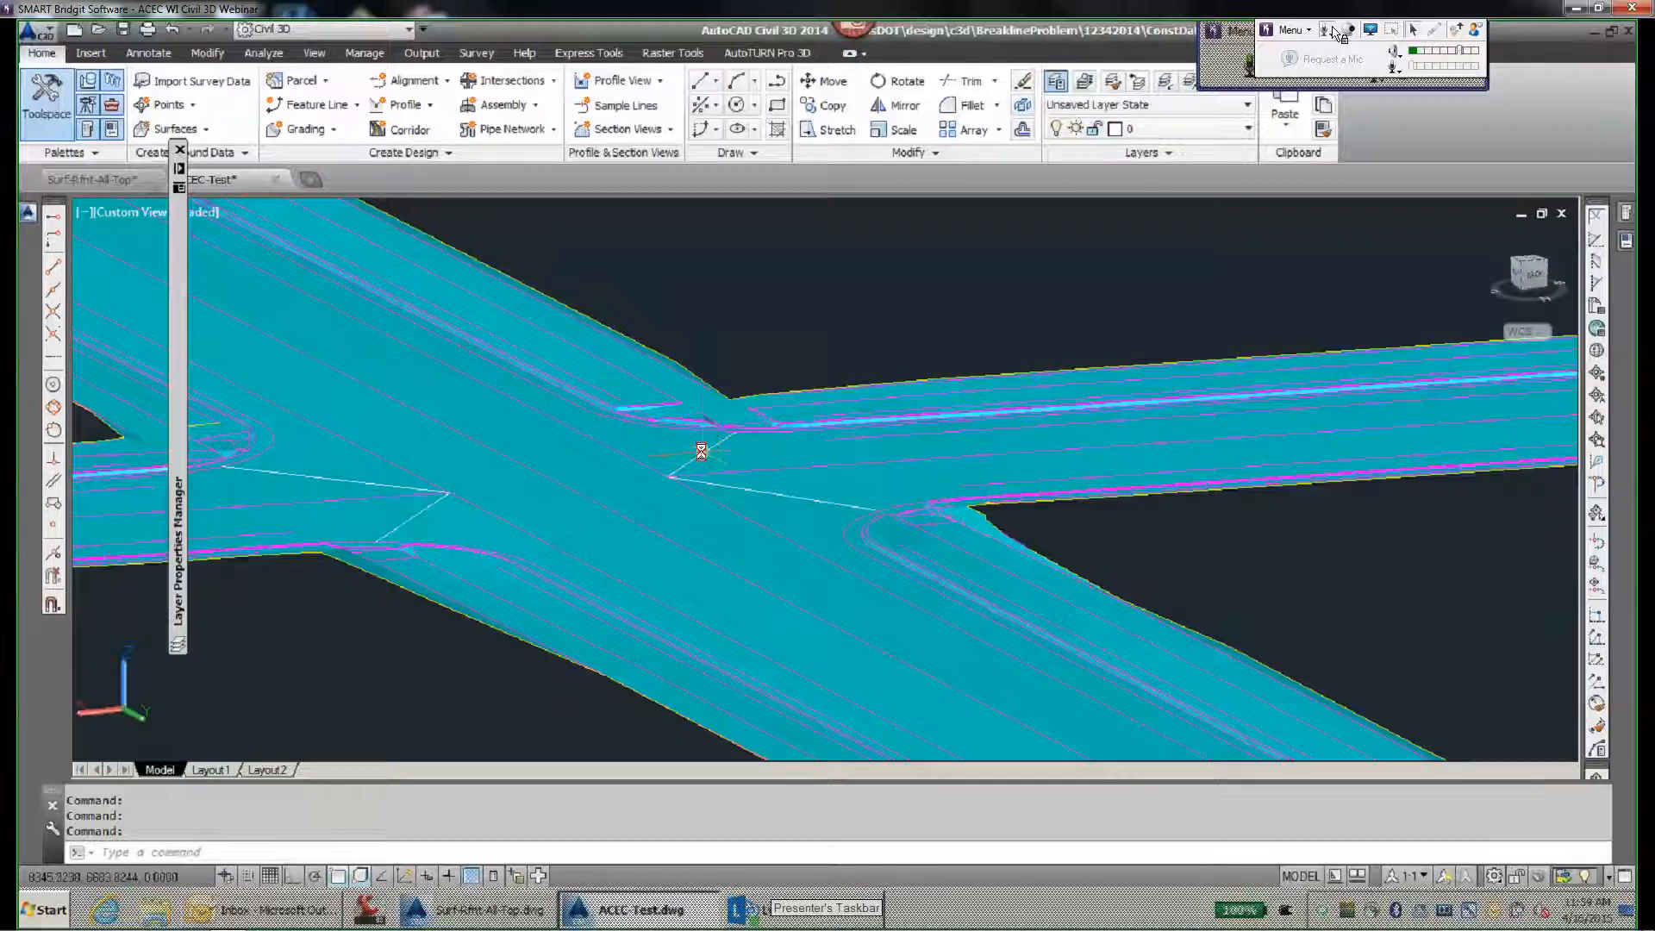
middle_click_drag(703, 451, 544, 459, "shift")
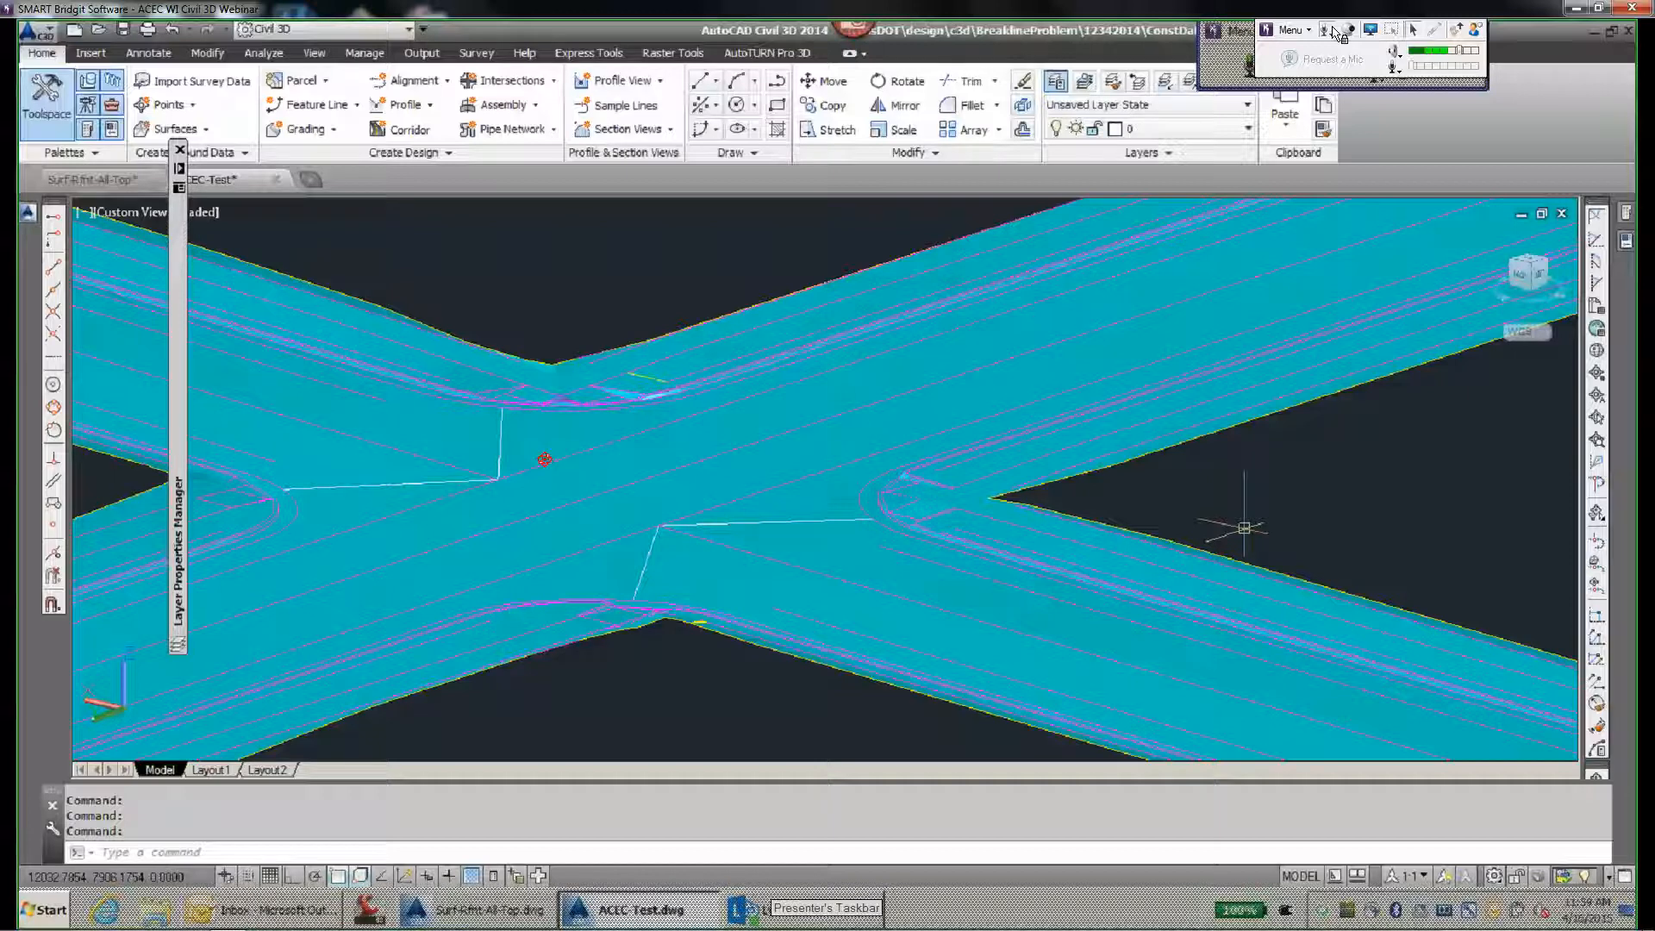
- Create a surface reference from the Rfnt-All-Top data shortcut, keeping its name and the Standard style
mouse_move(27, 211)
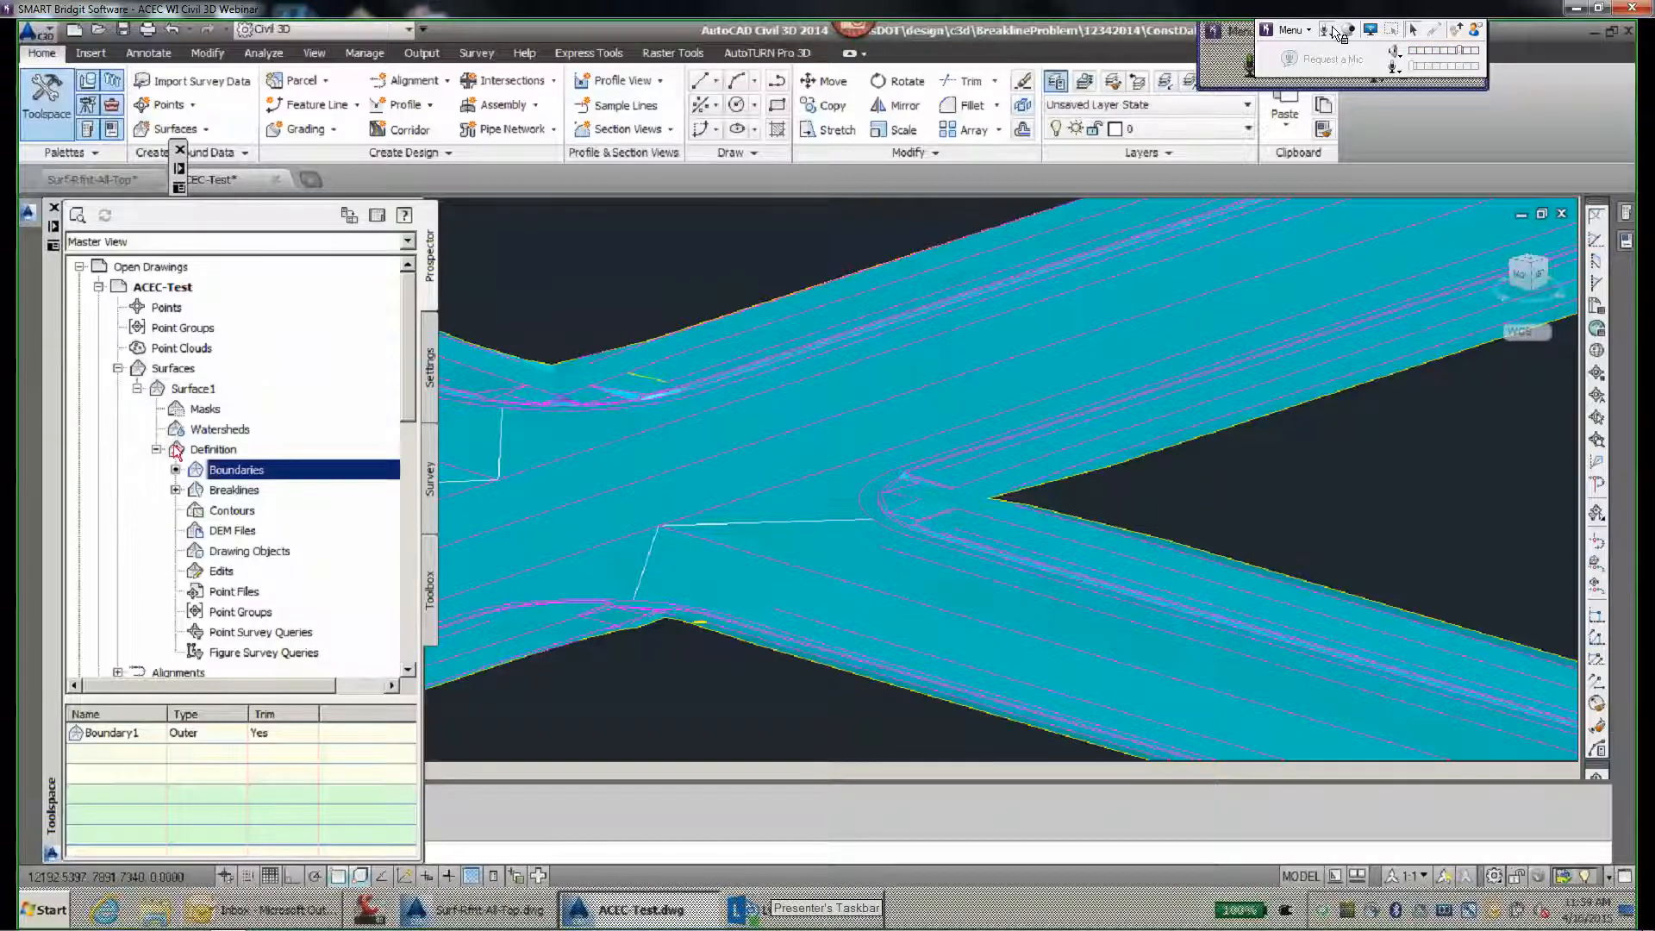
left_click(157, 449)
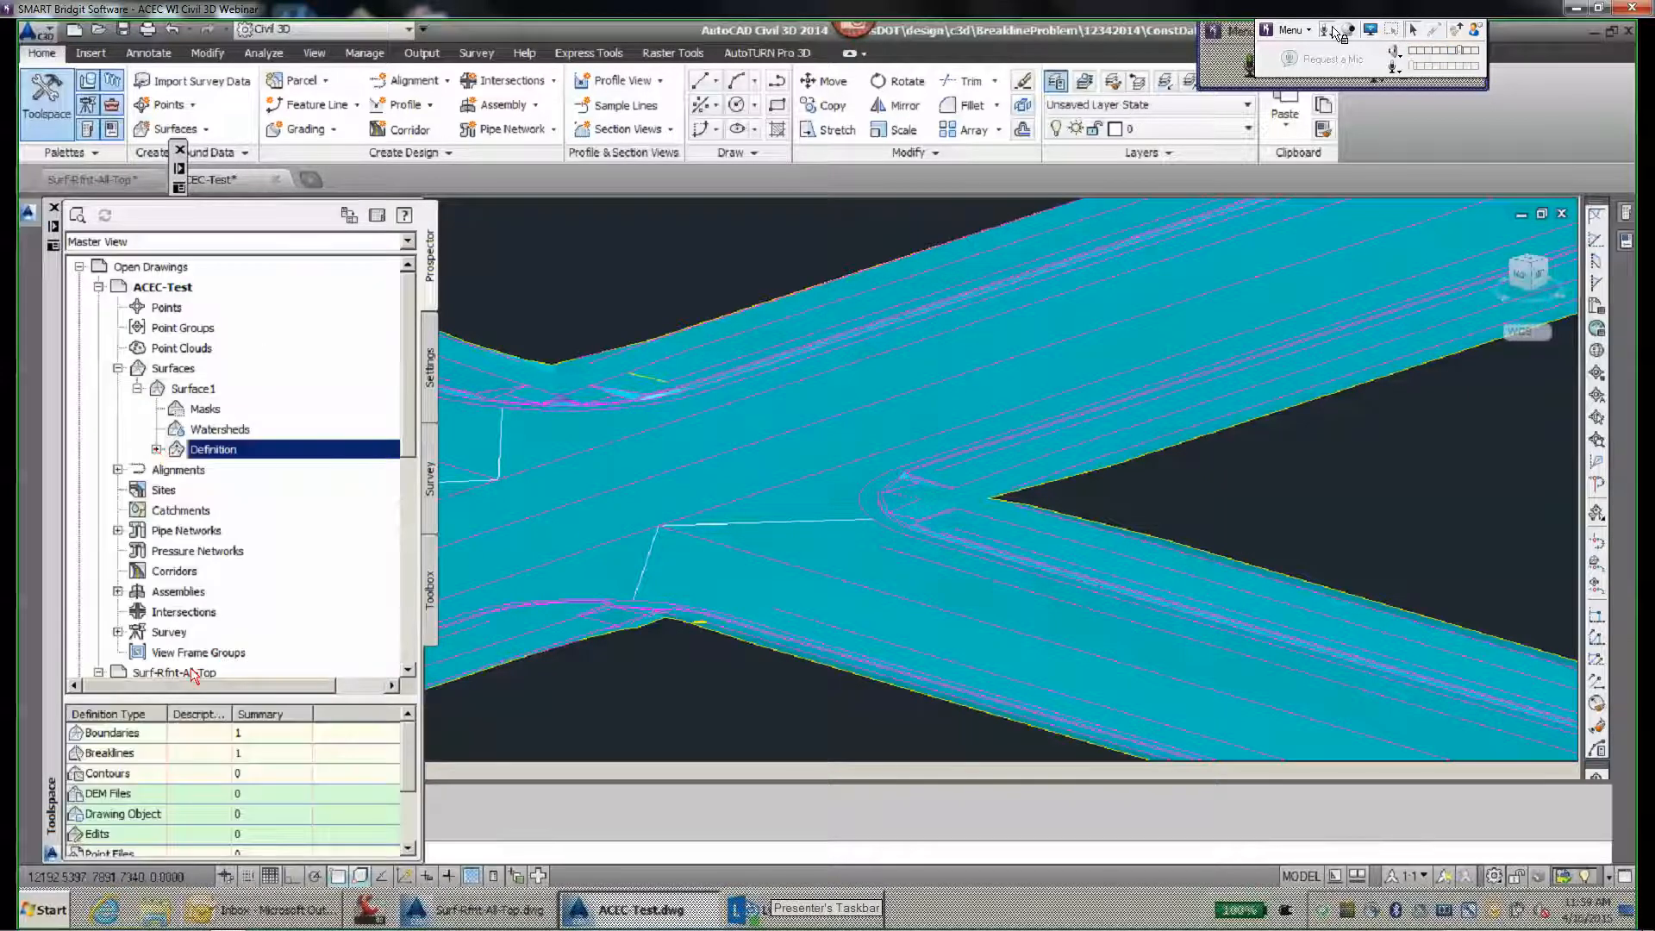
scroll(193, 674, "down", 7)
left_click(99, 572)
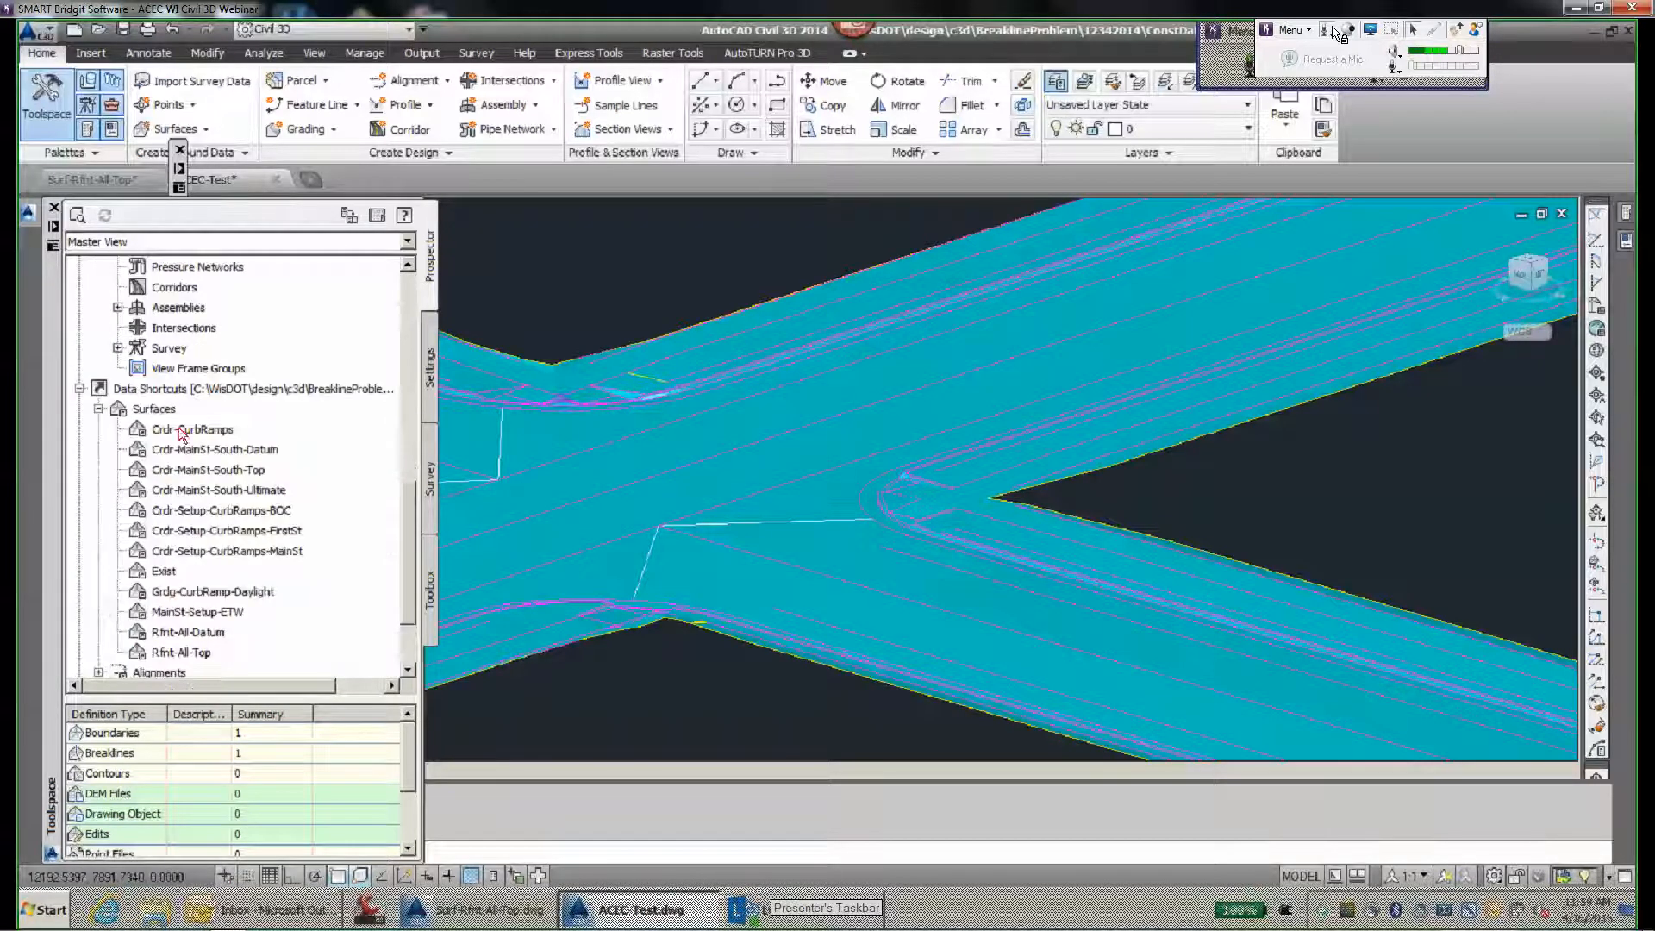
left_click(182, 654)
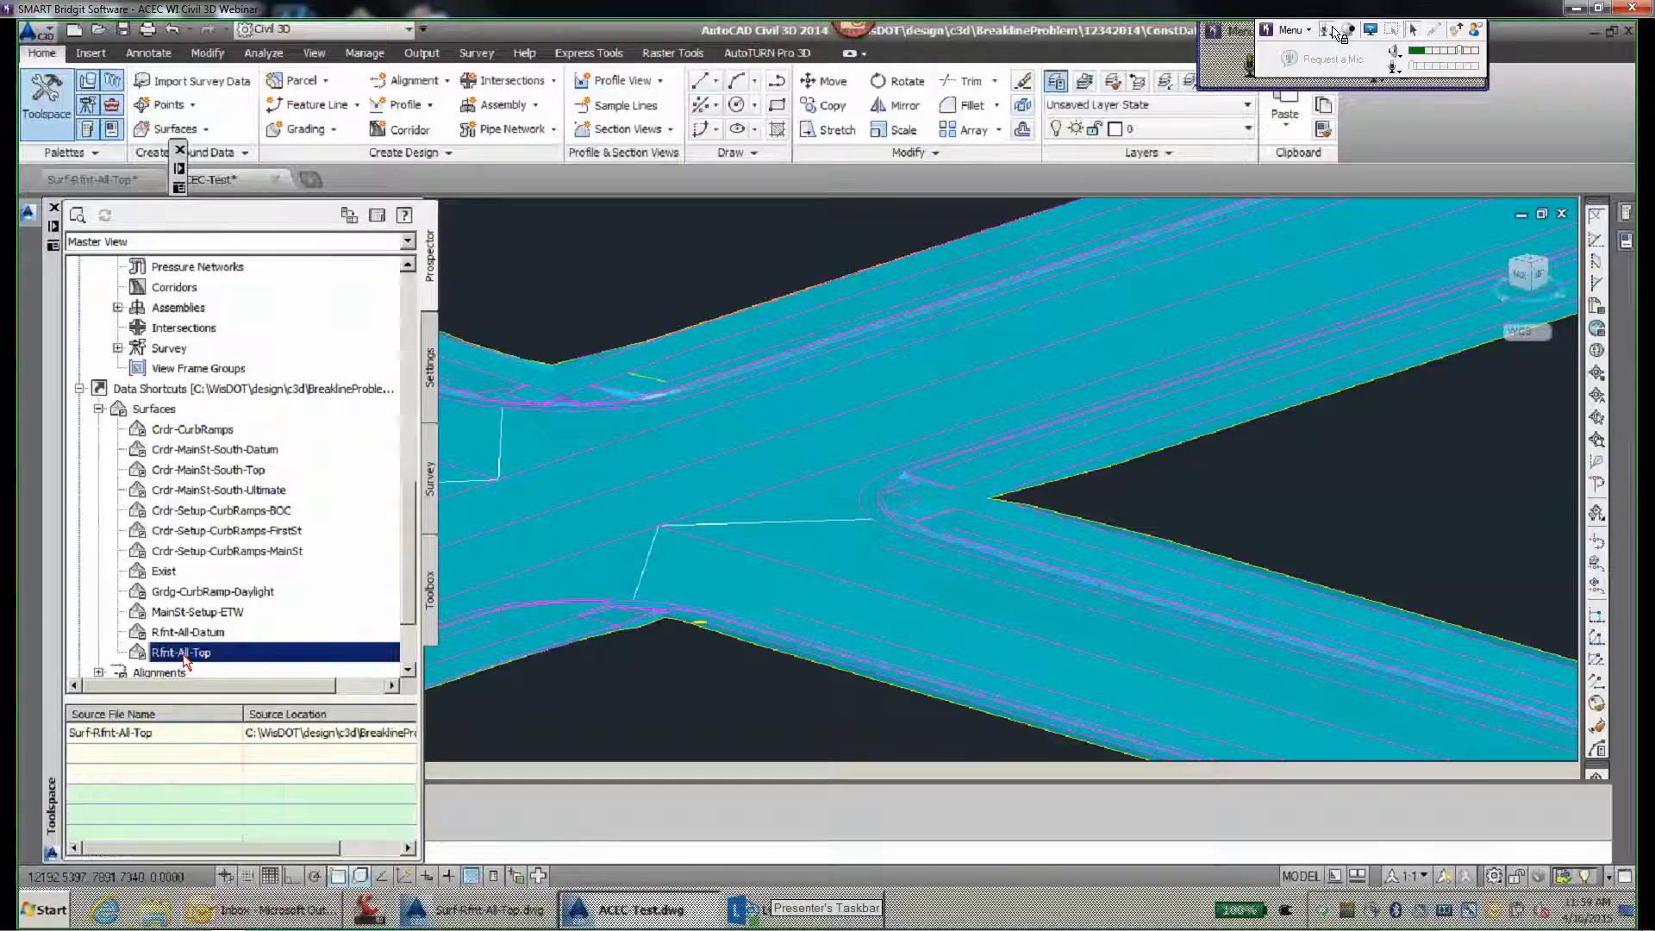
right_click(183, 654)
left_click(634, 385)
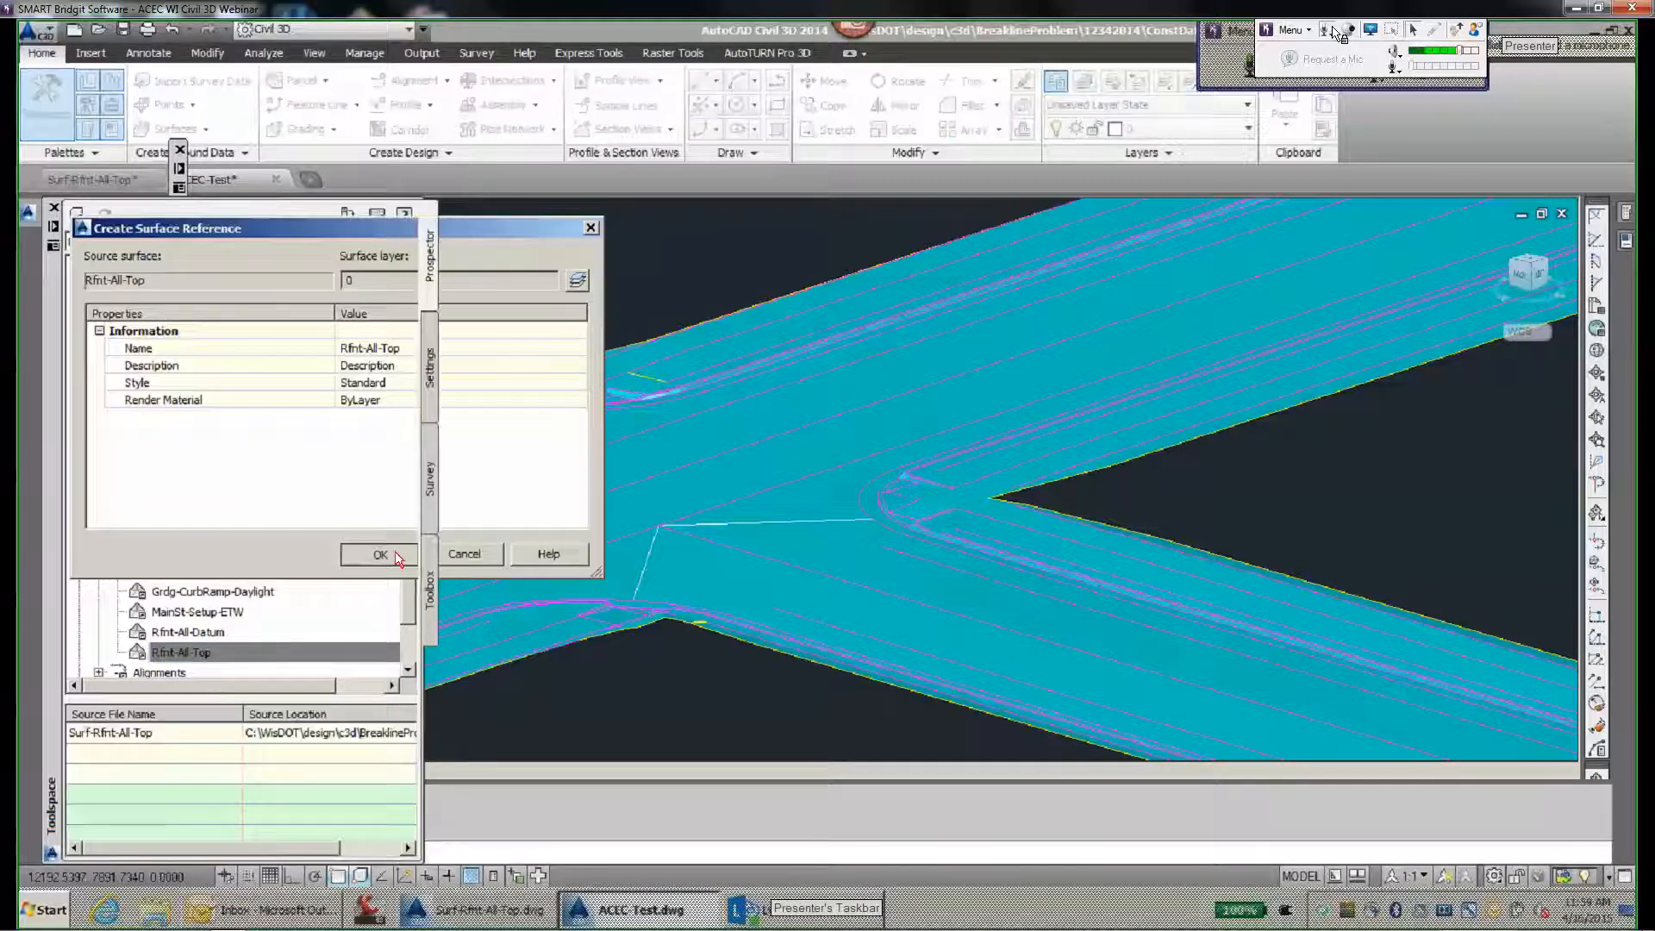
key("Return")
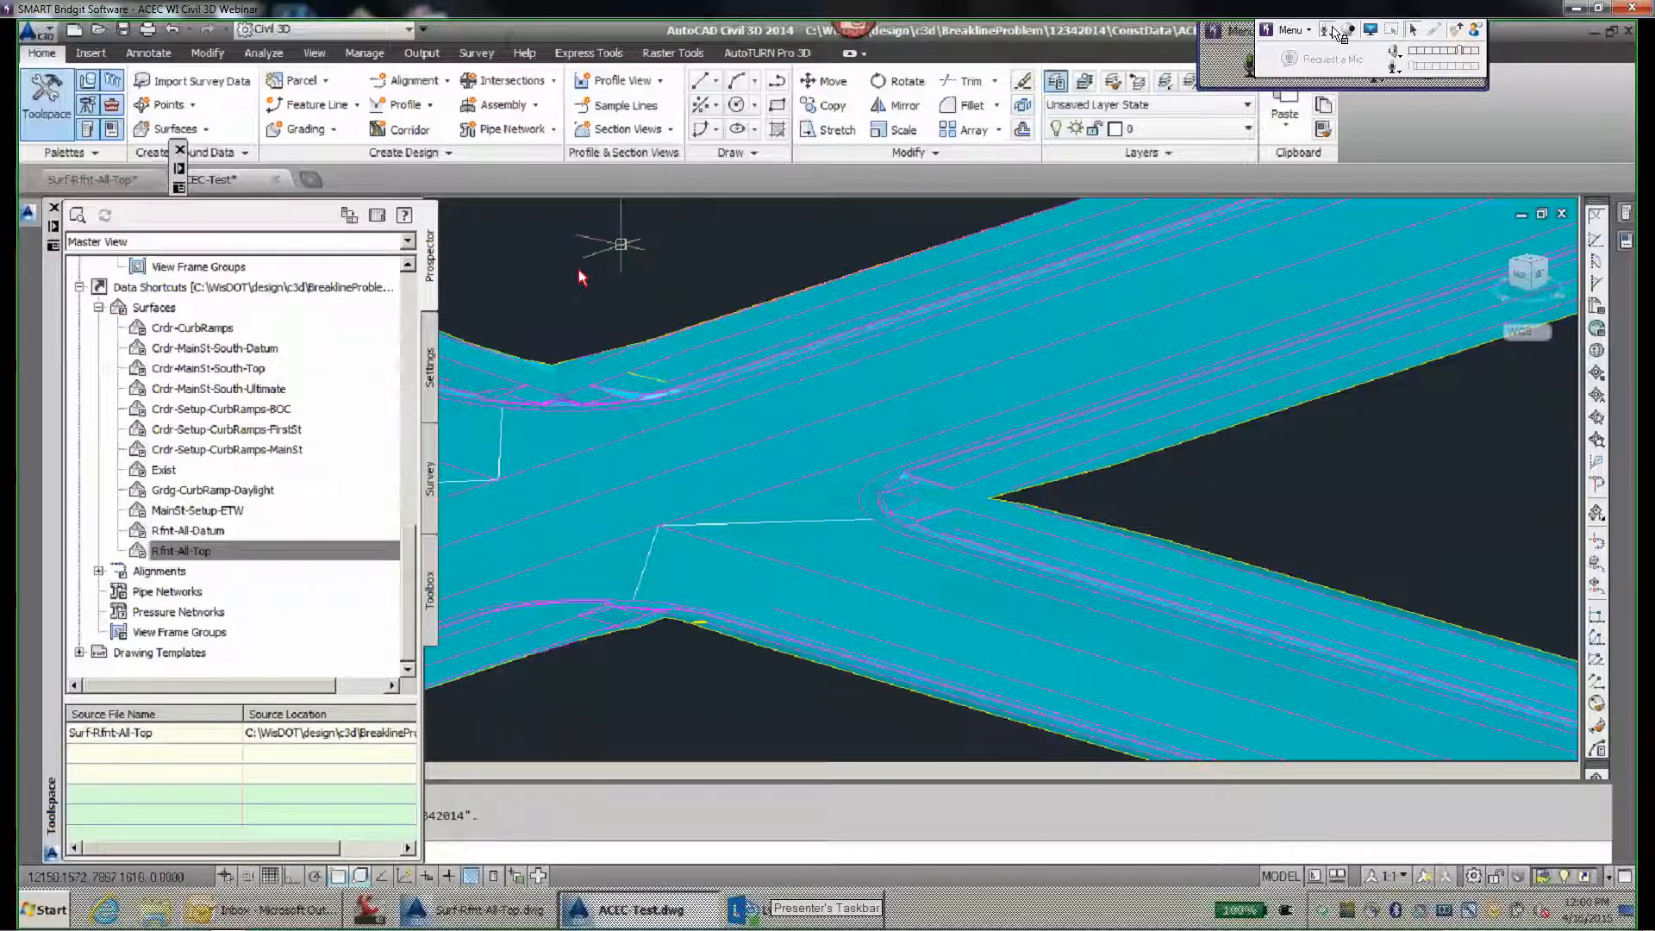
- Start a new TIN volume surface from the Volumes Dashboard and name it Volume
left_click(263, 53)
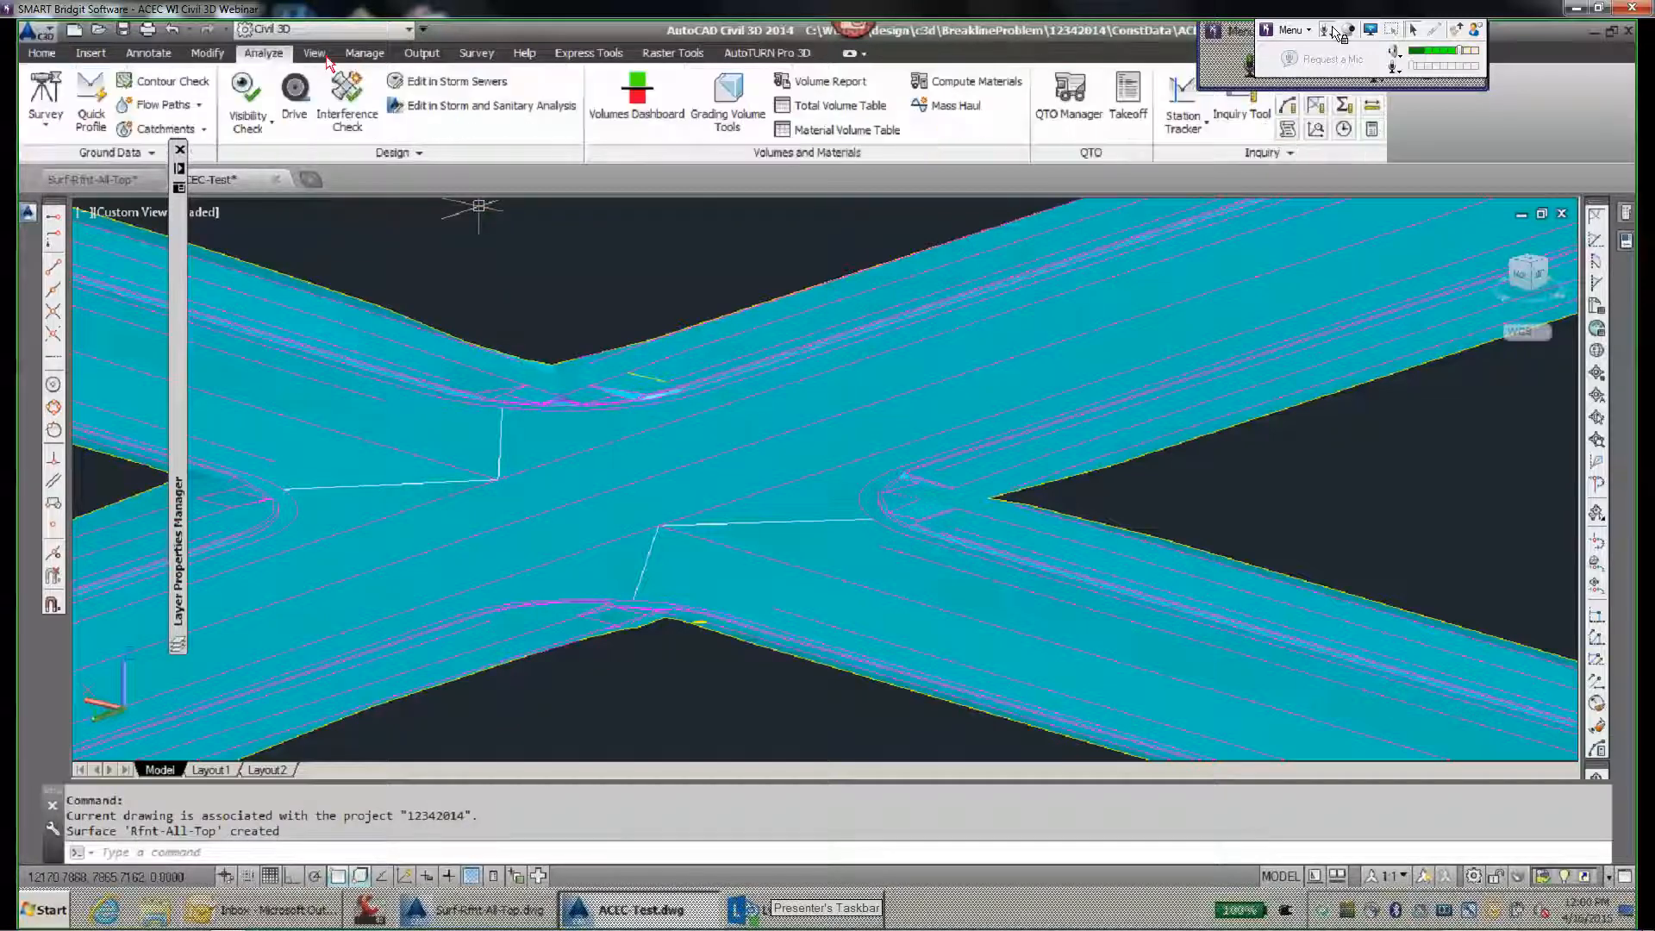
left_click(652, 110)
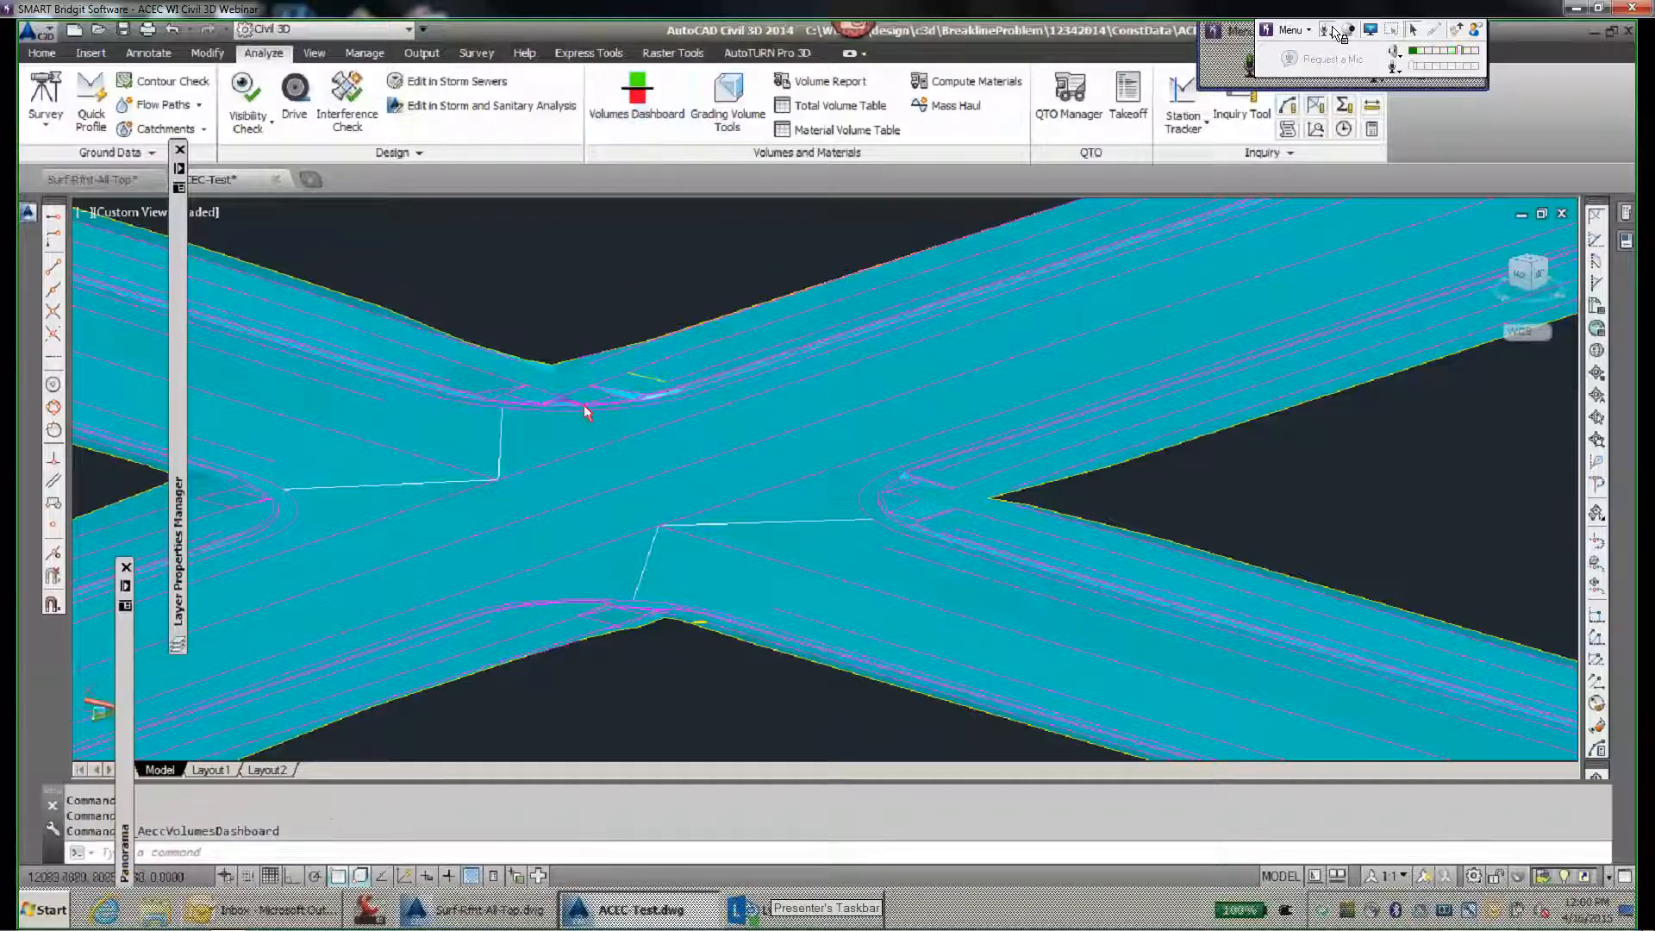
left_click_drag(120, 671, 314, 315)
left_click(408, 222)
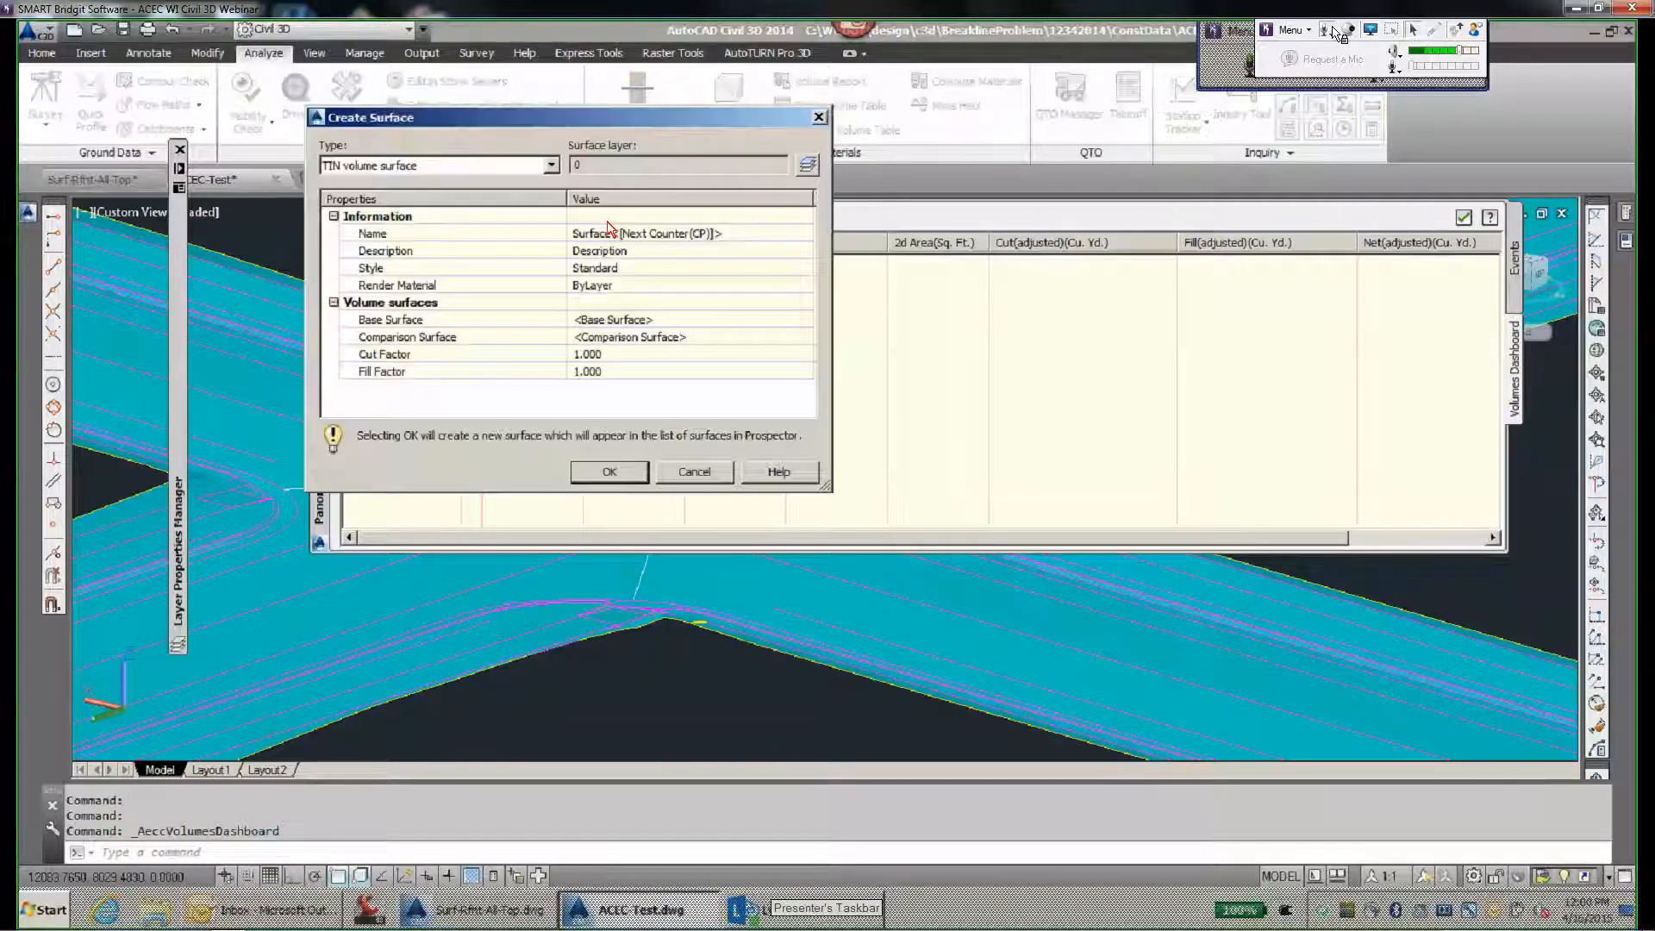
left_click(665, 239)
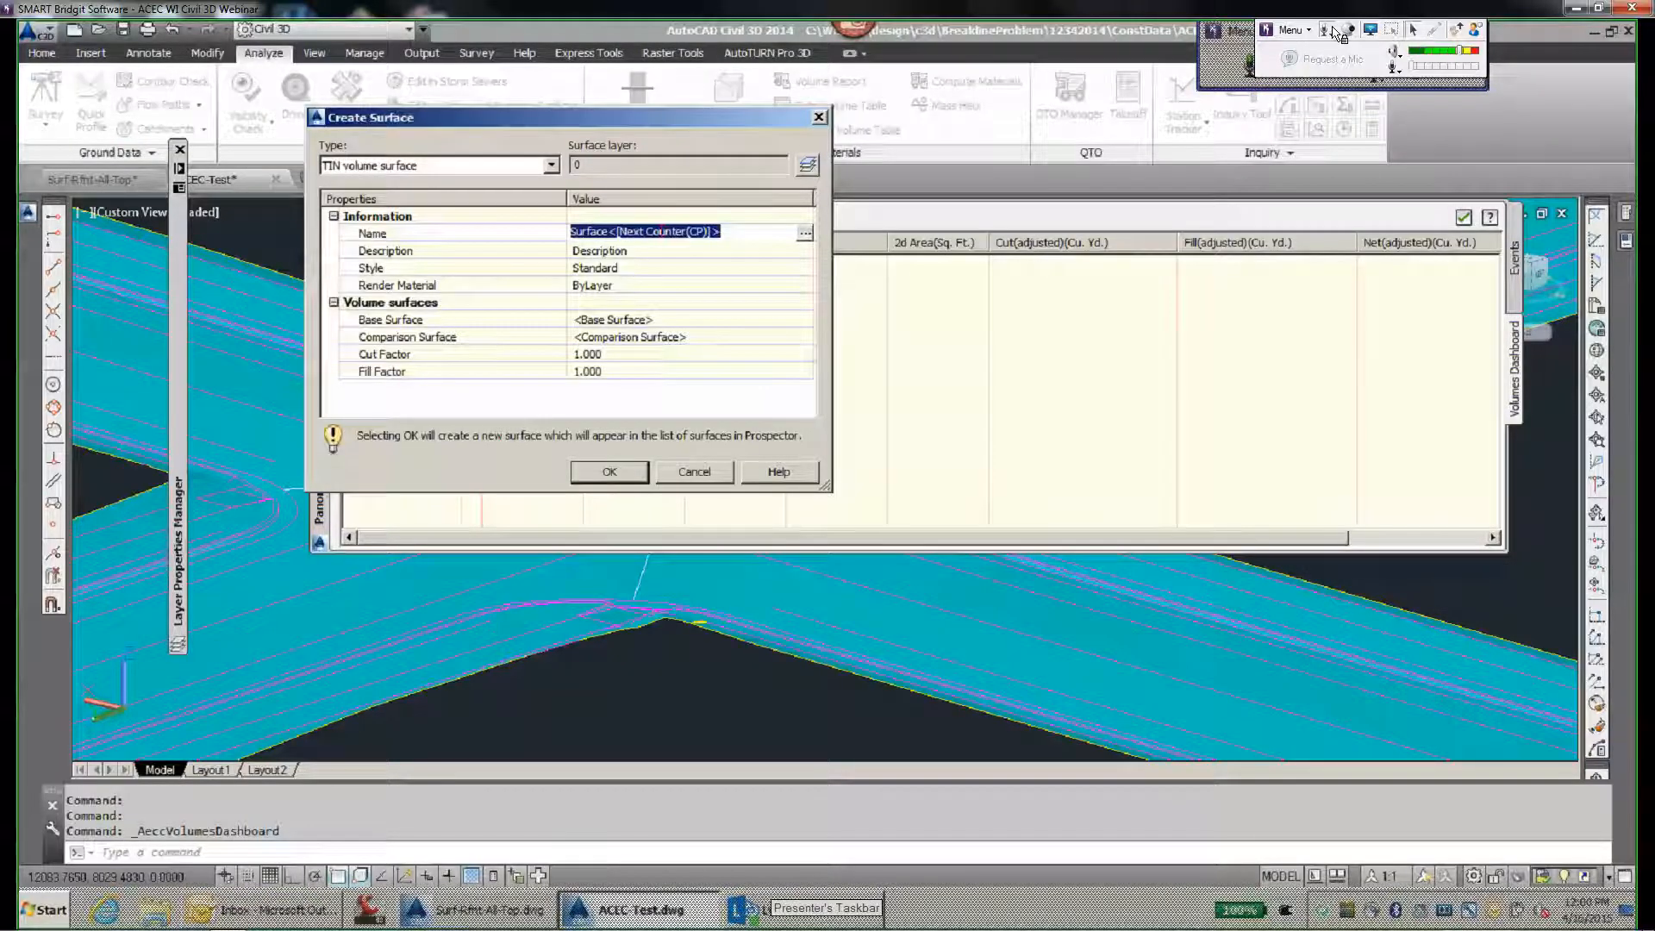
type("Volume")
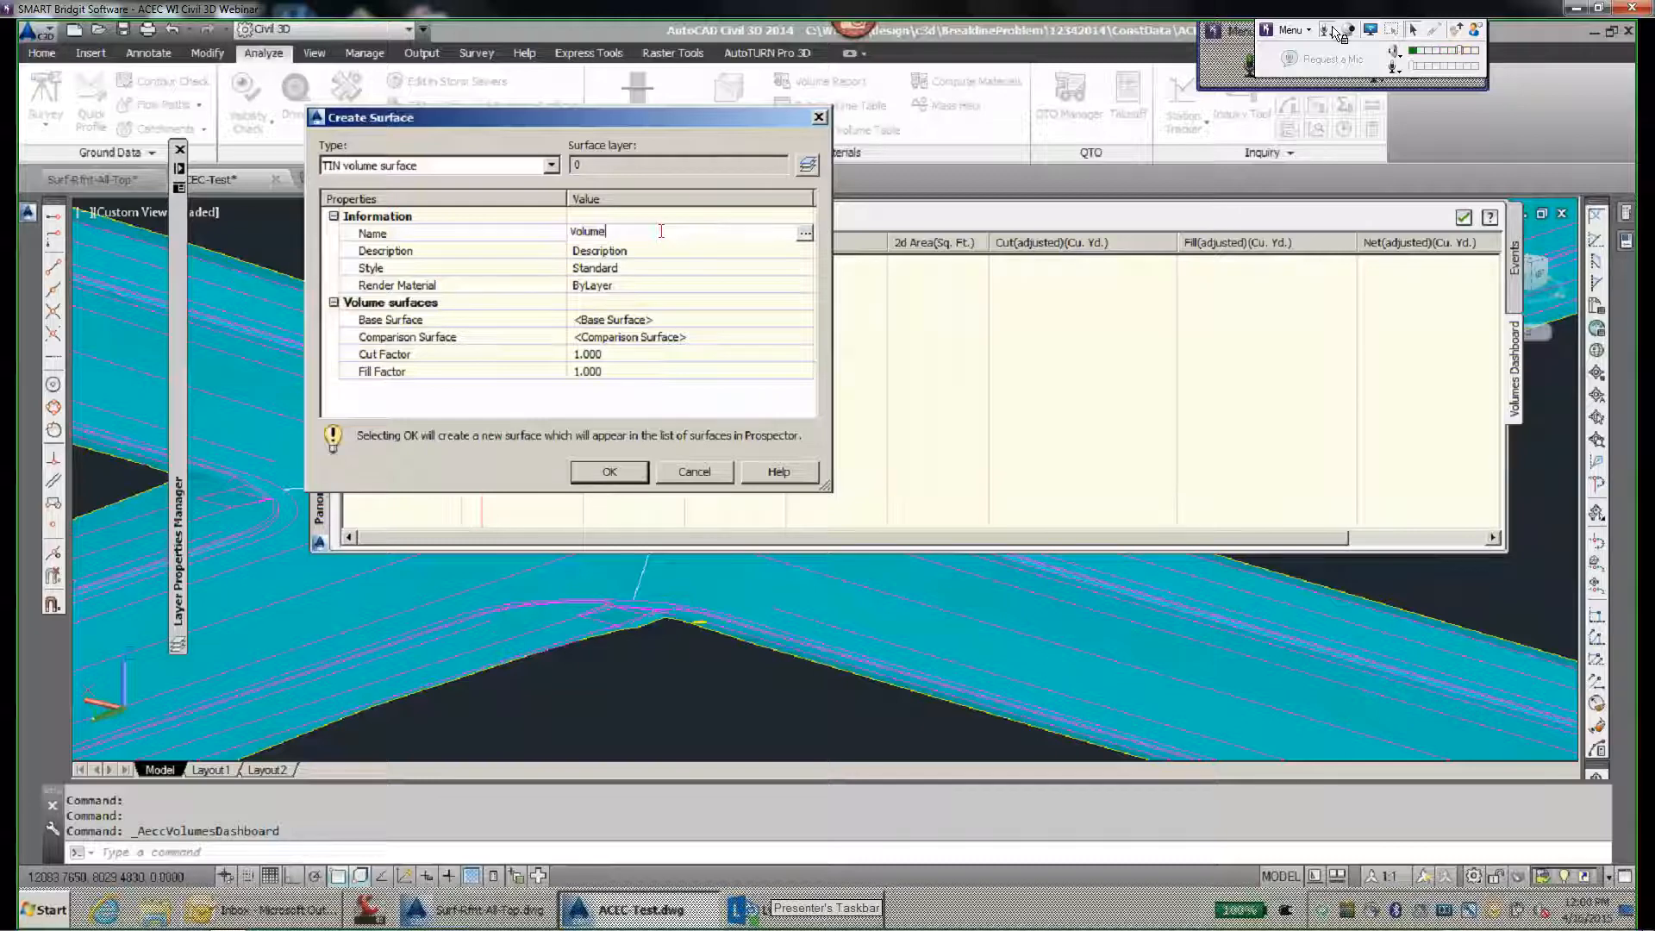
key("Return")
- Assign Rfnt-All-Top as the base surface and Surface1 as the comparison surface, and create the volume surface
left_click(660, 319)
left_click(805, 319)
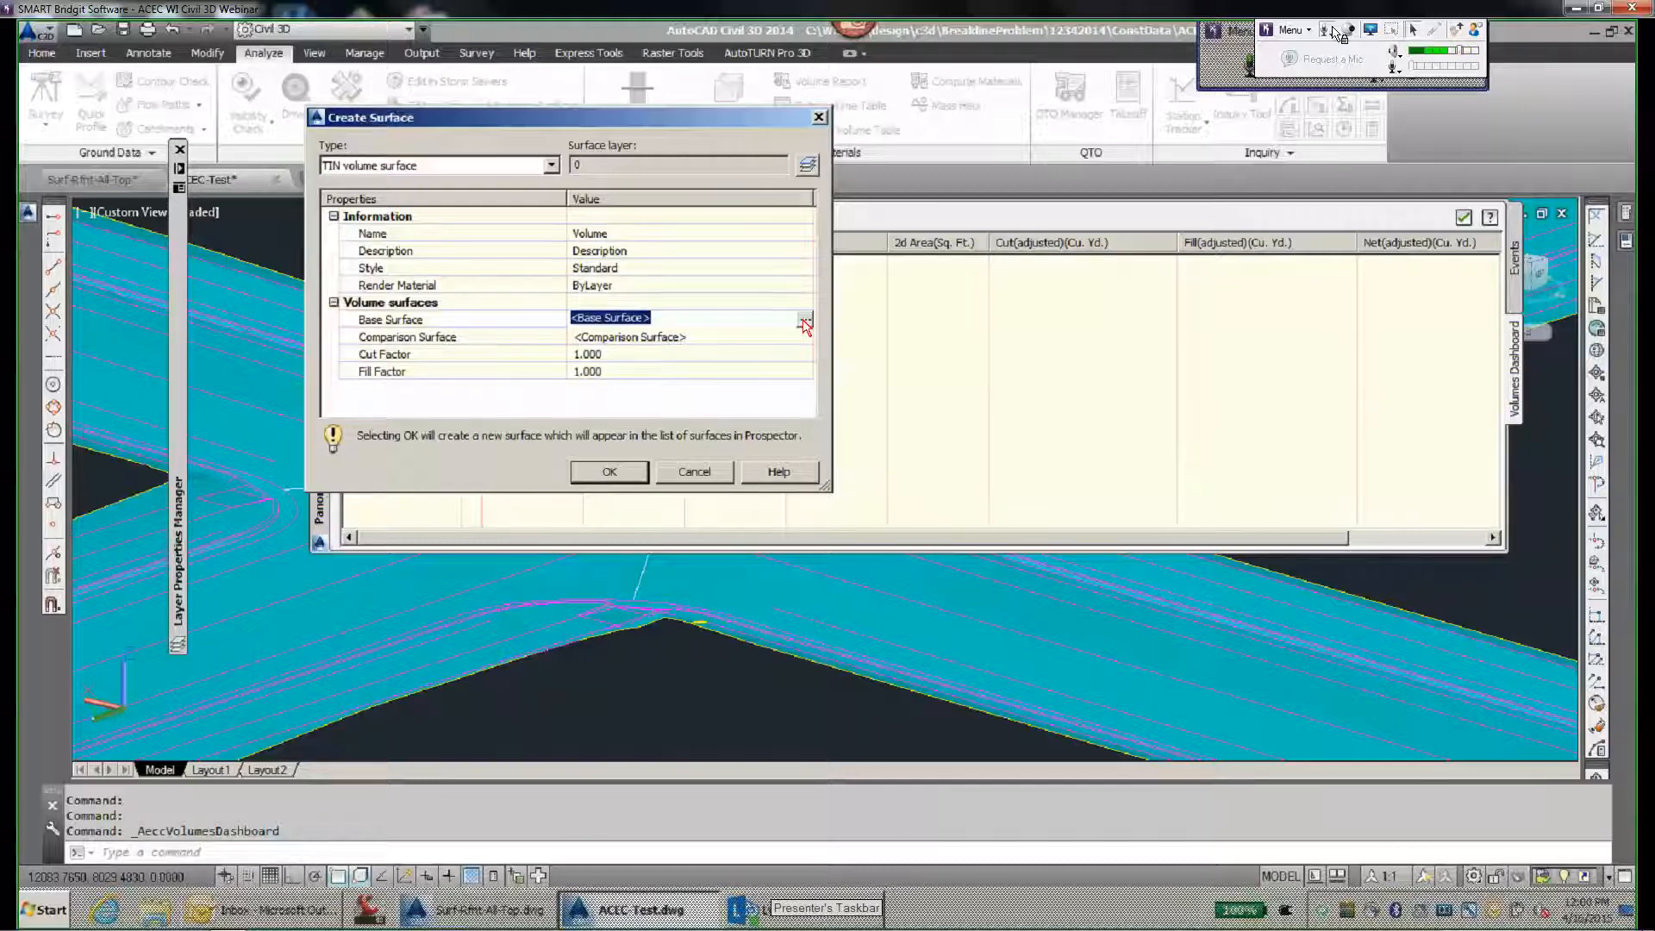
left_click(748, 316)
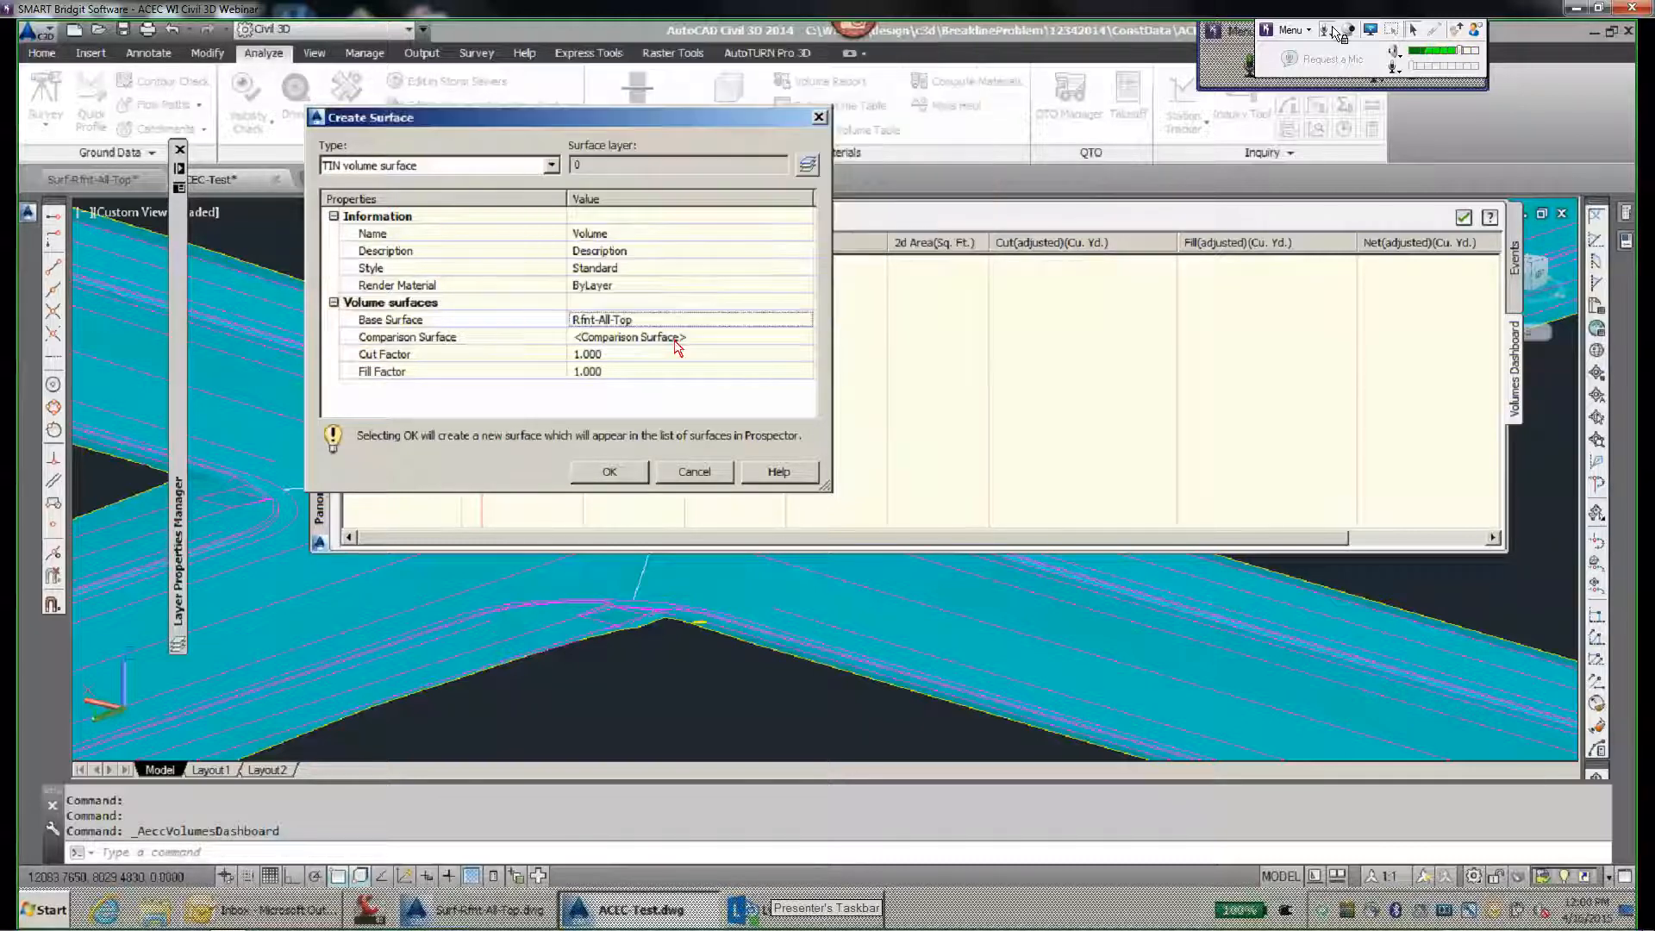
left_click(678, 338)
left_click(805, 339)
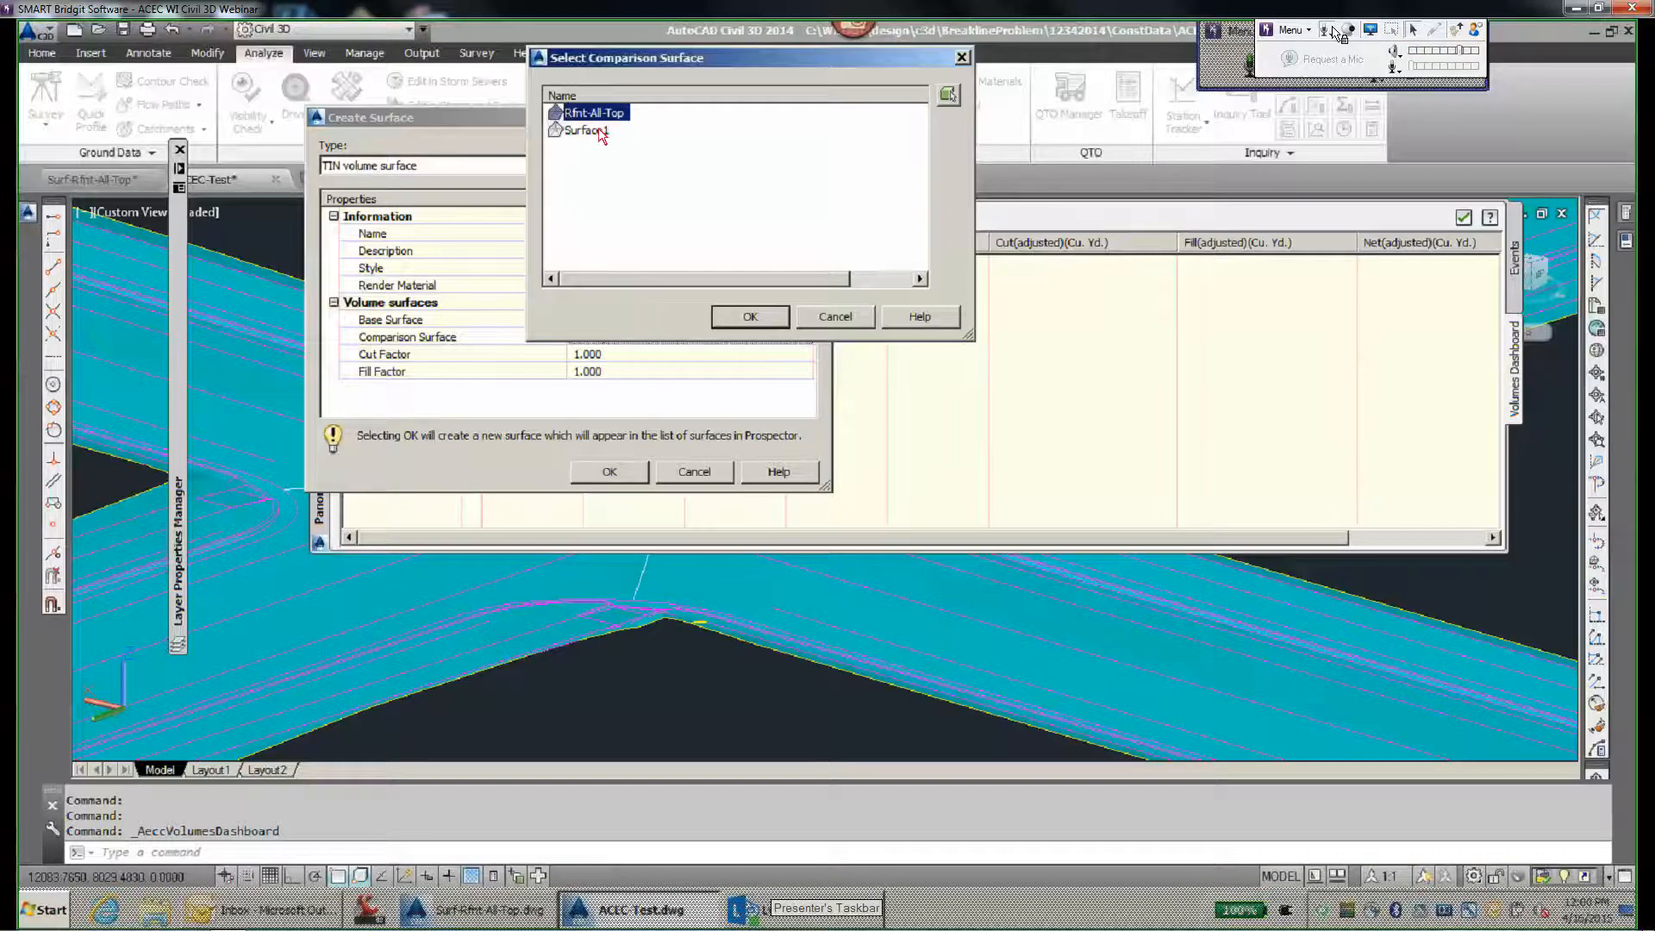
left_click(586, 134)
left_click(756, 315)
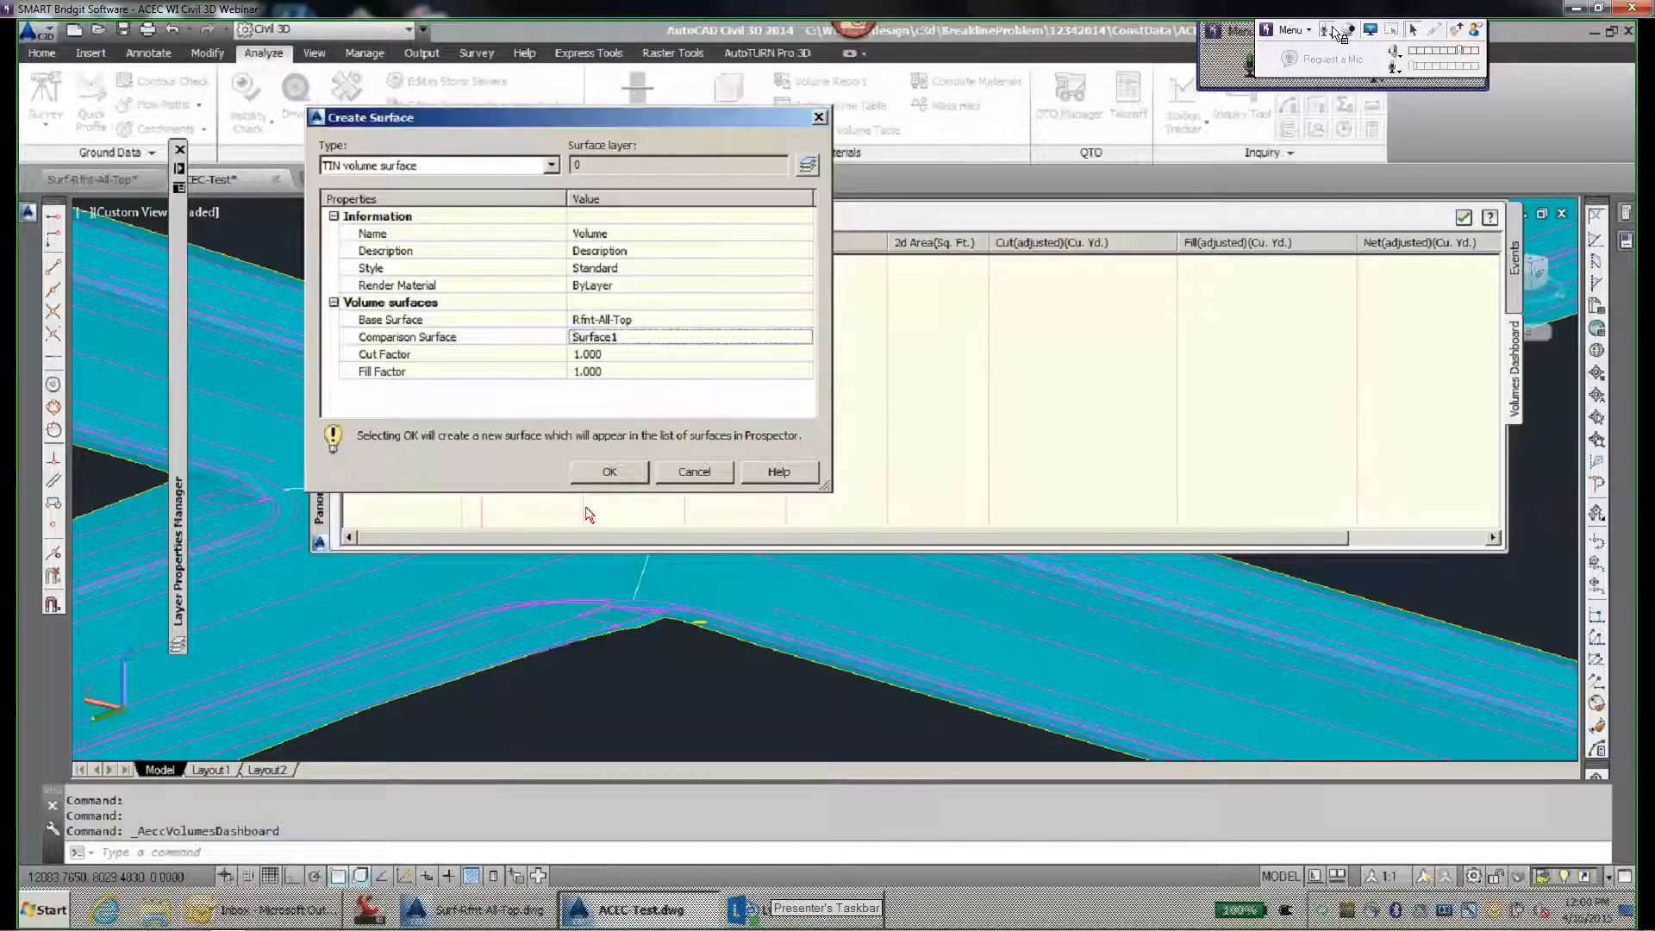
left_click(611, 471)
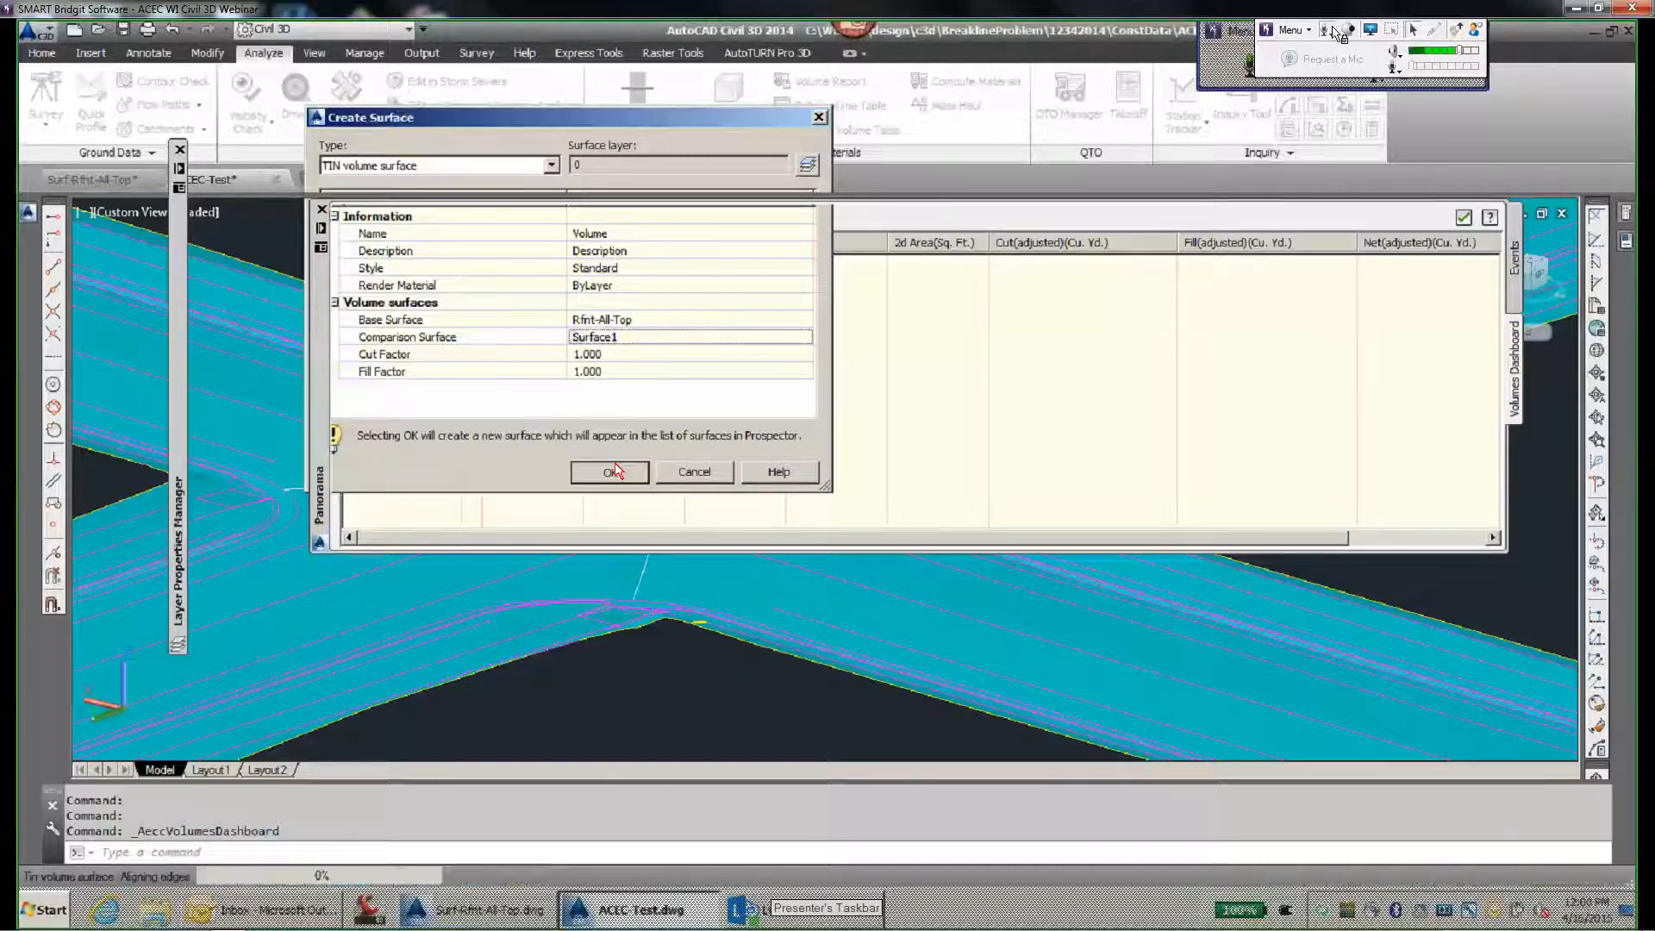